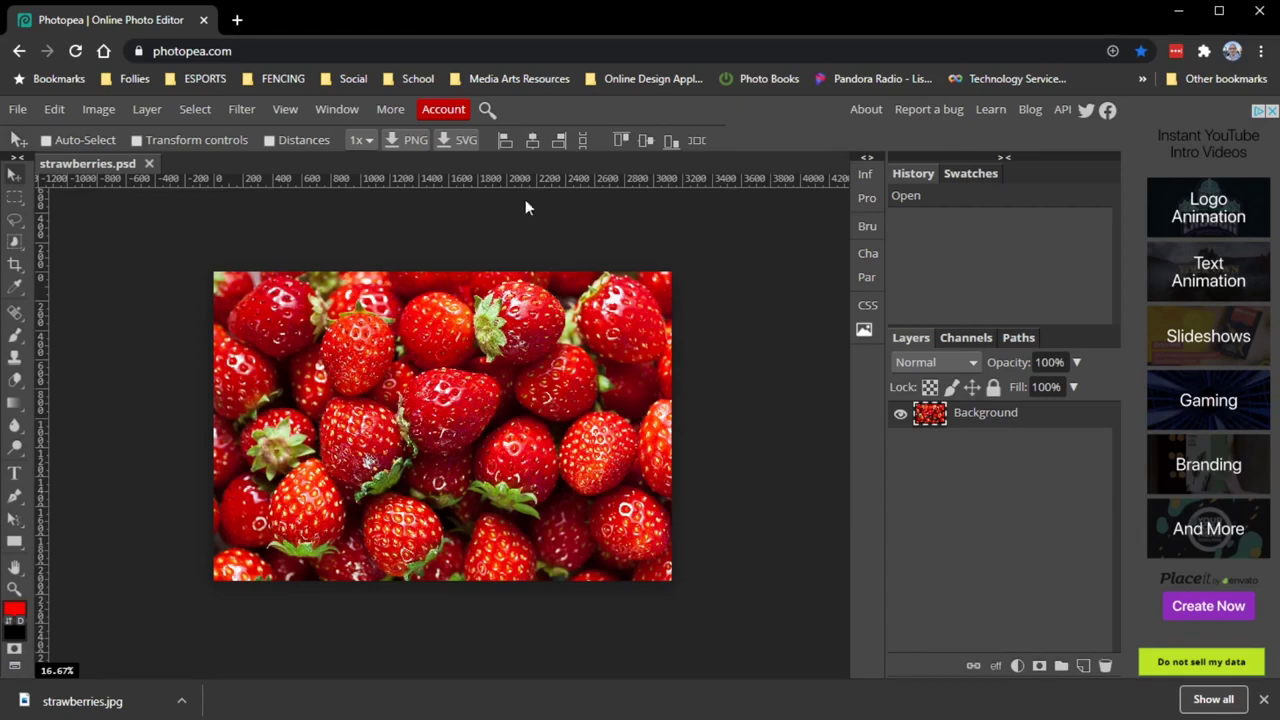
- Place the three baby photos into the strawberry document and spread them apart across the canvas
click(17, 110)
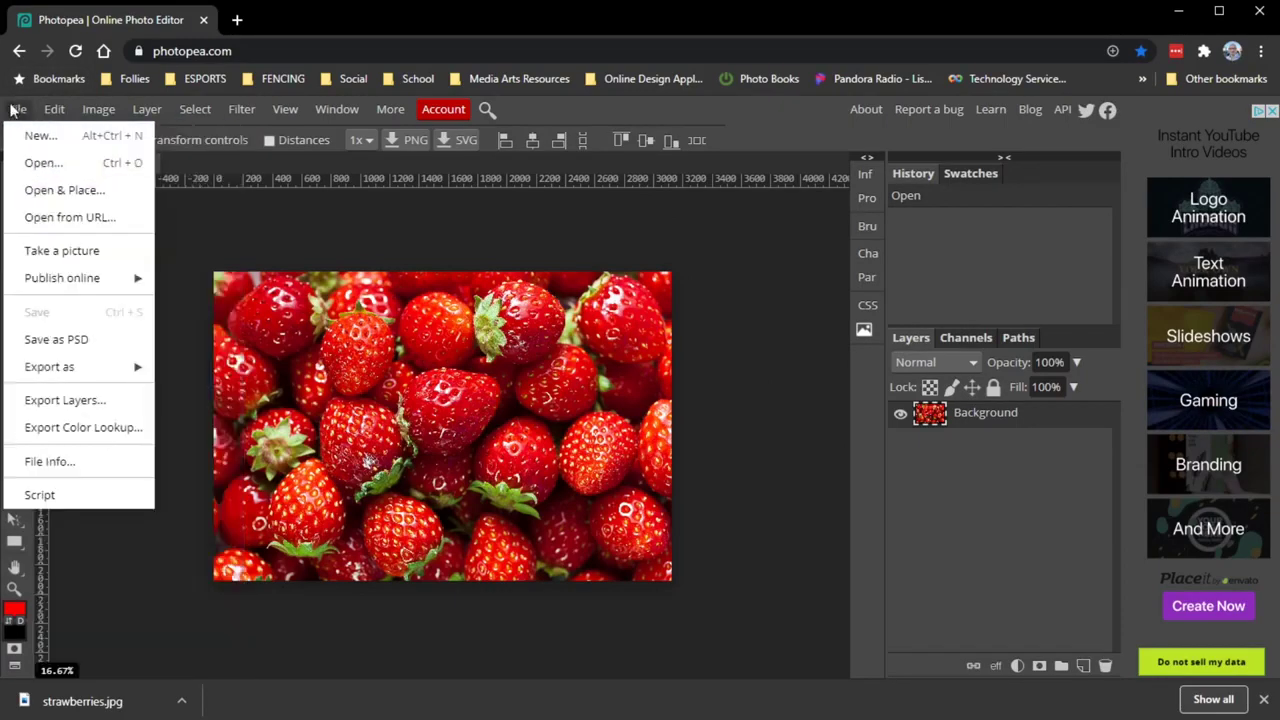
click(41, 196)
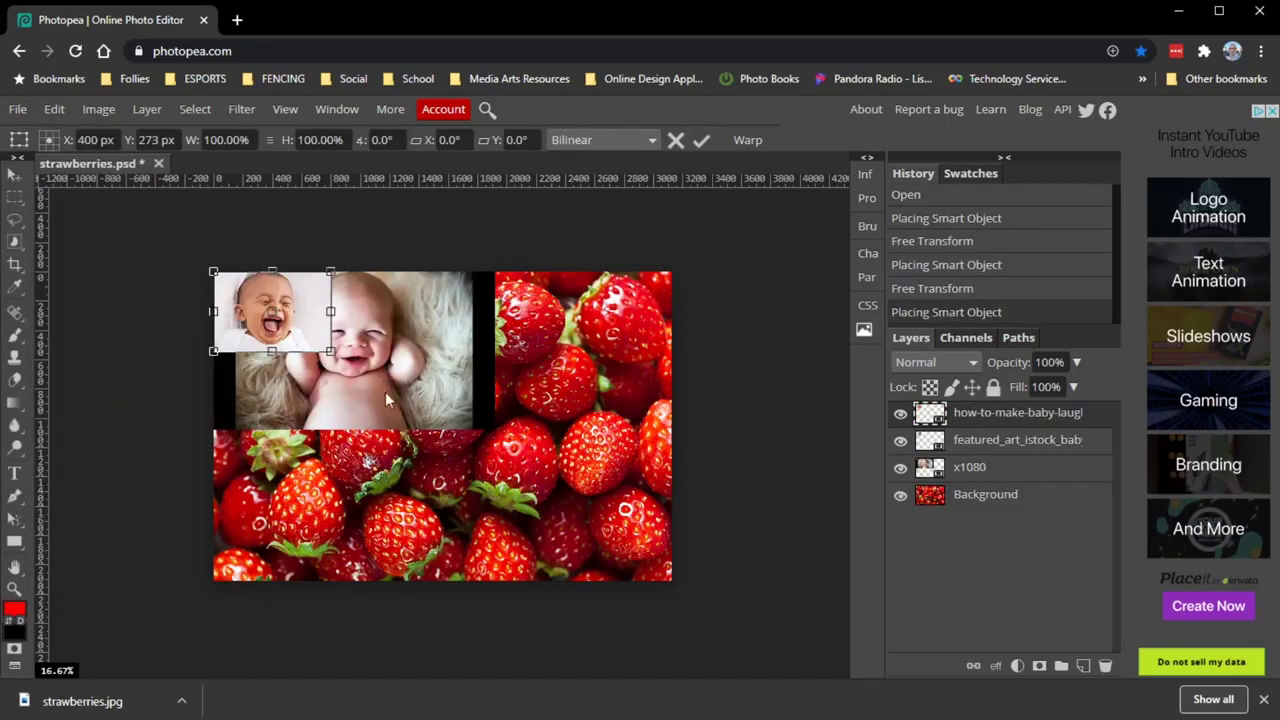
drag(298, 305, 590, 489)
drag(315, 410, 375, 546)
click(700, 143)
click(990, 468)
mouse_move(381, 352)
mouse_down()
mouse_move(381, 394)
mouse_move(436, 457)
mouse_move(381, 344)
mouse_up()
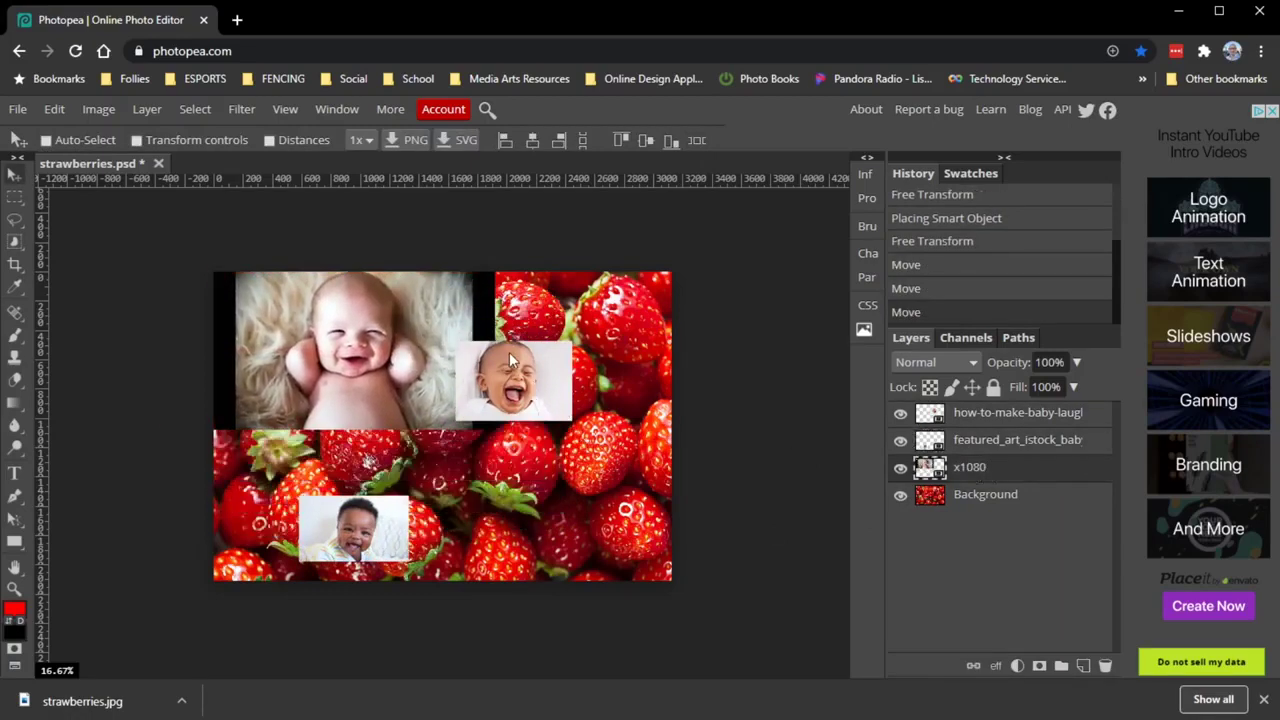
- Hide the x1080 and featured_art_istock_baby layers, keeping the laughing-baby layer visible
click(901, 469)
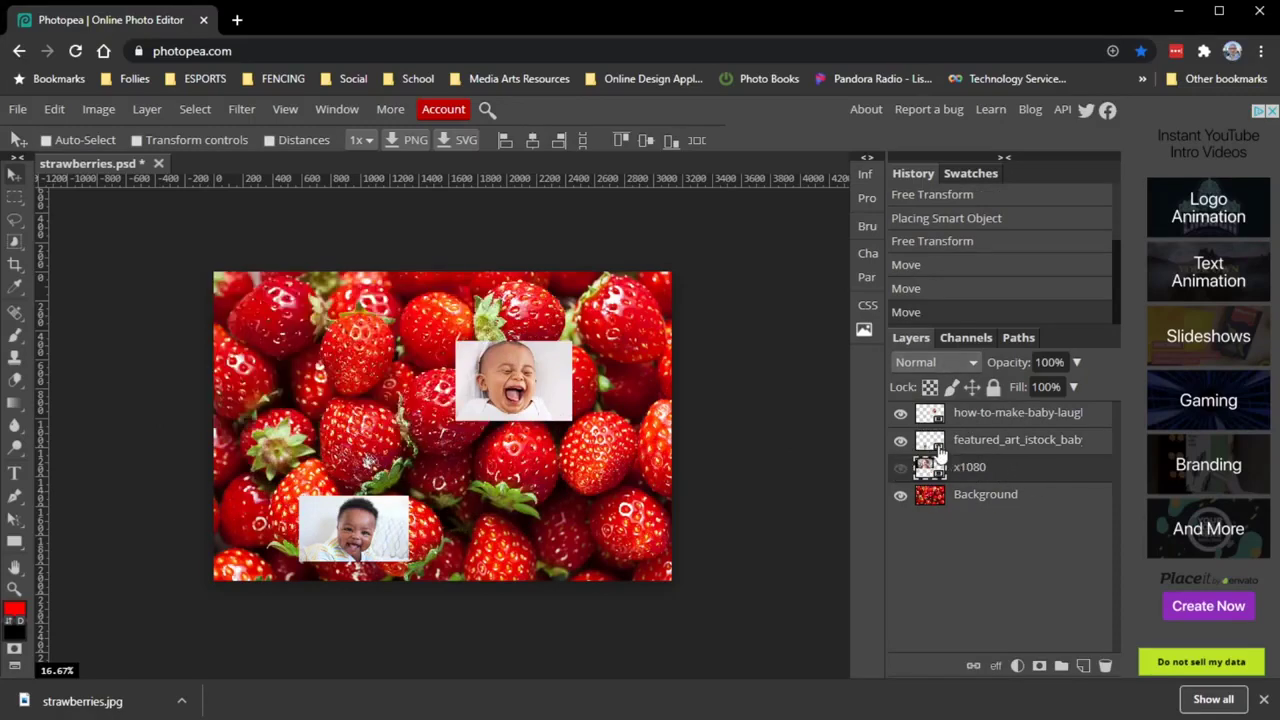
click(901, 441)
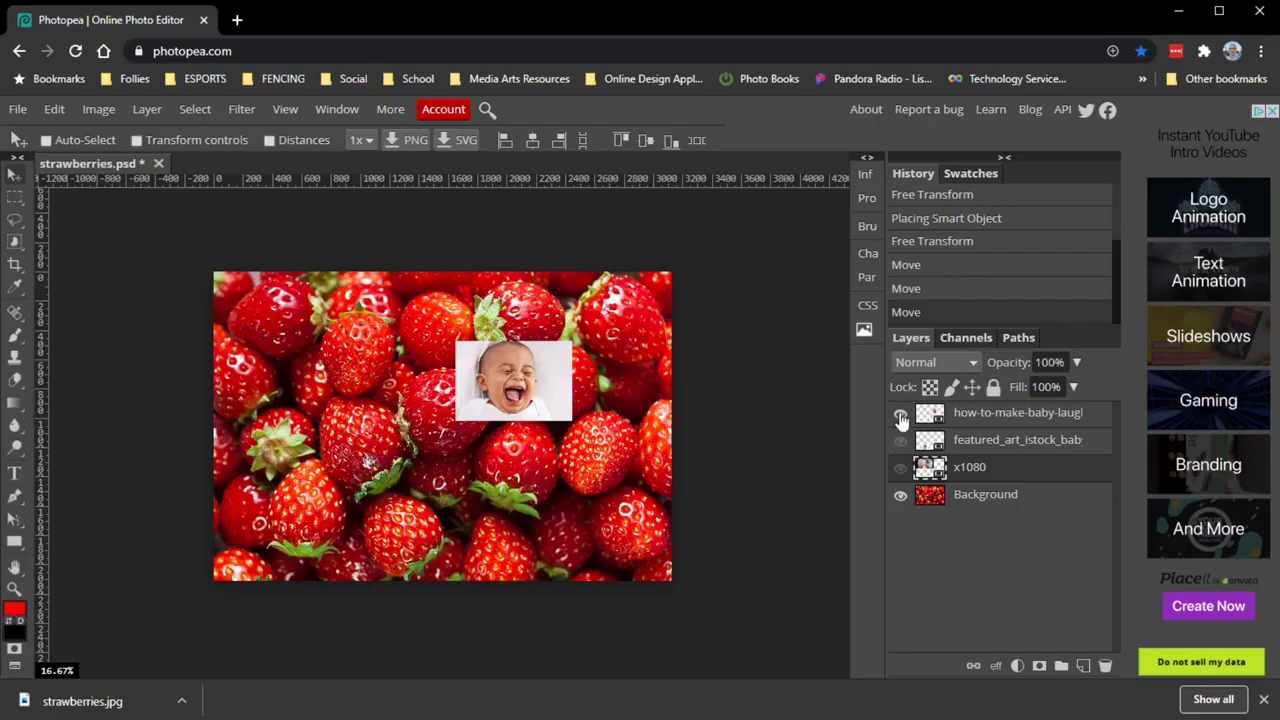
click(901, 415)
click(901, 415)
- Select the how-to-make-baby-laugh layer and move its photo to around the middle of the strawberry image
drag(546, 402, 419, 423)
click(1035, 425)
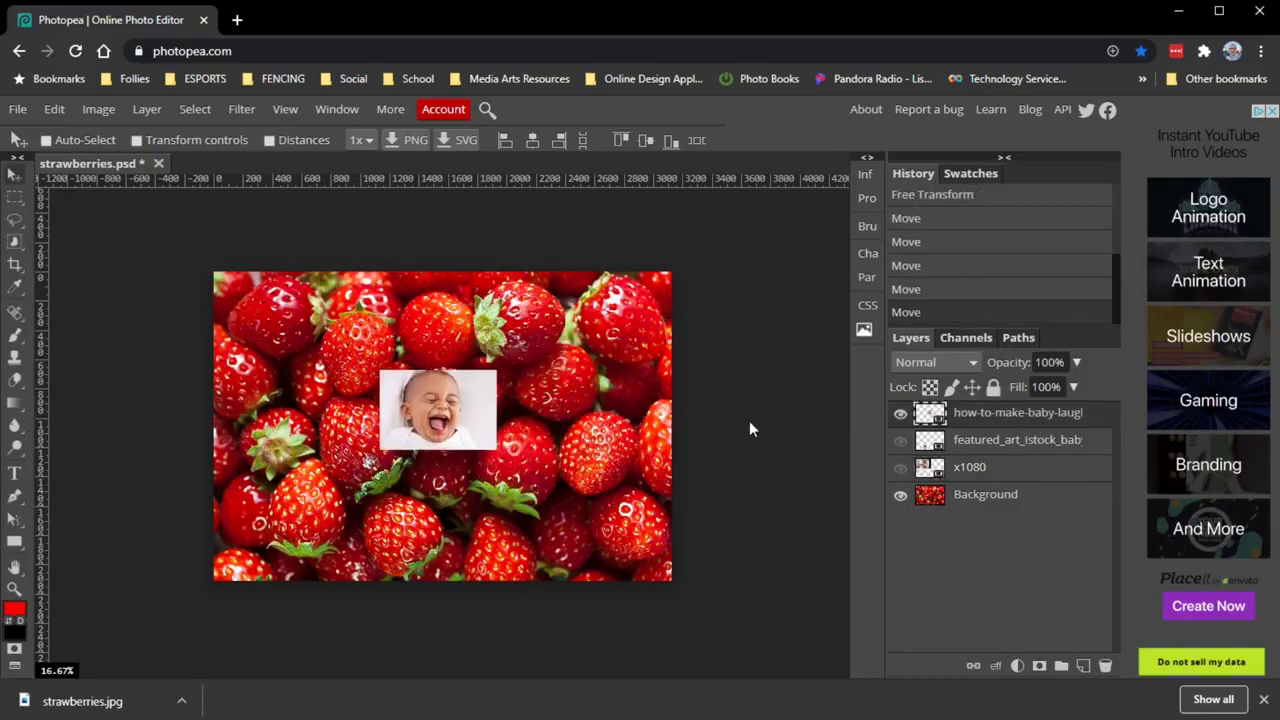
click(14, 588)
click(434, 404)
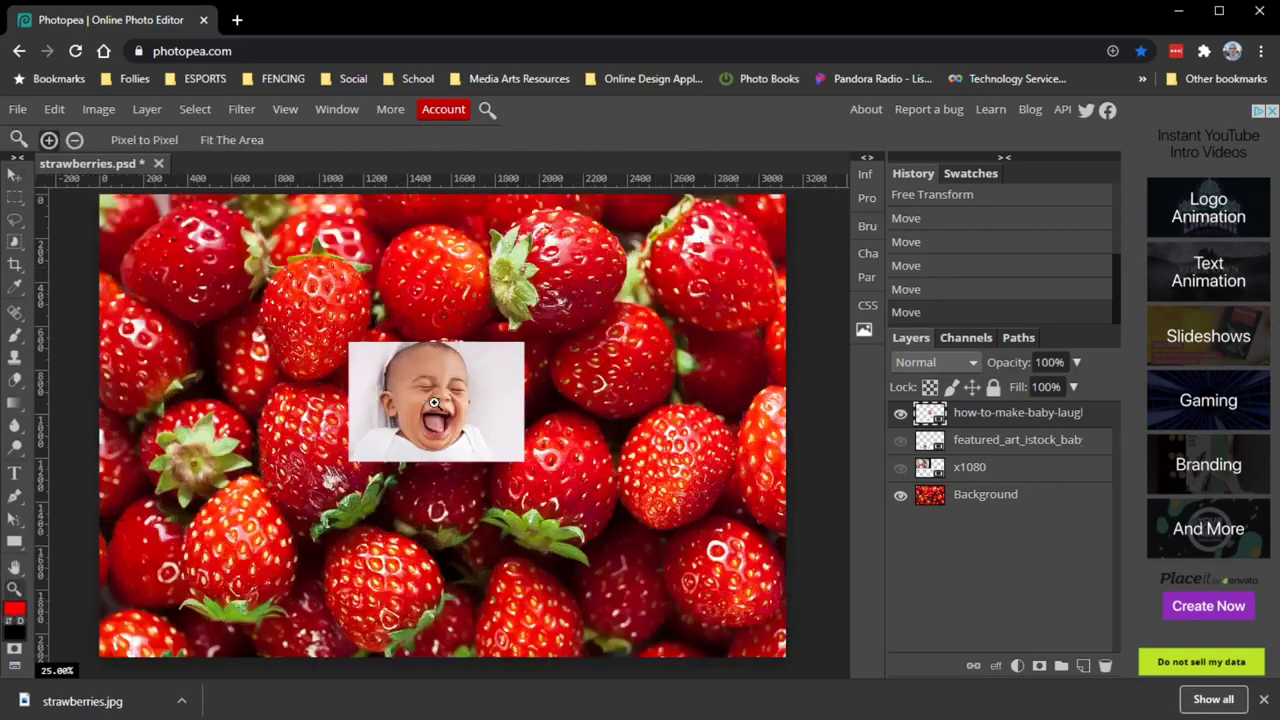
click(426, 390)
click(424, 386)
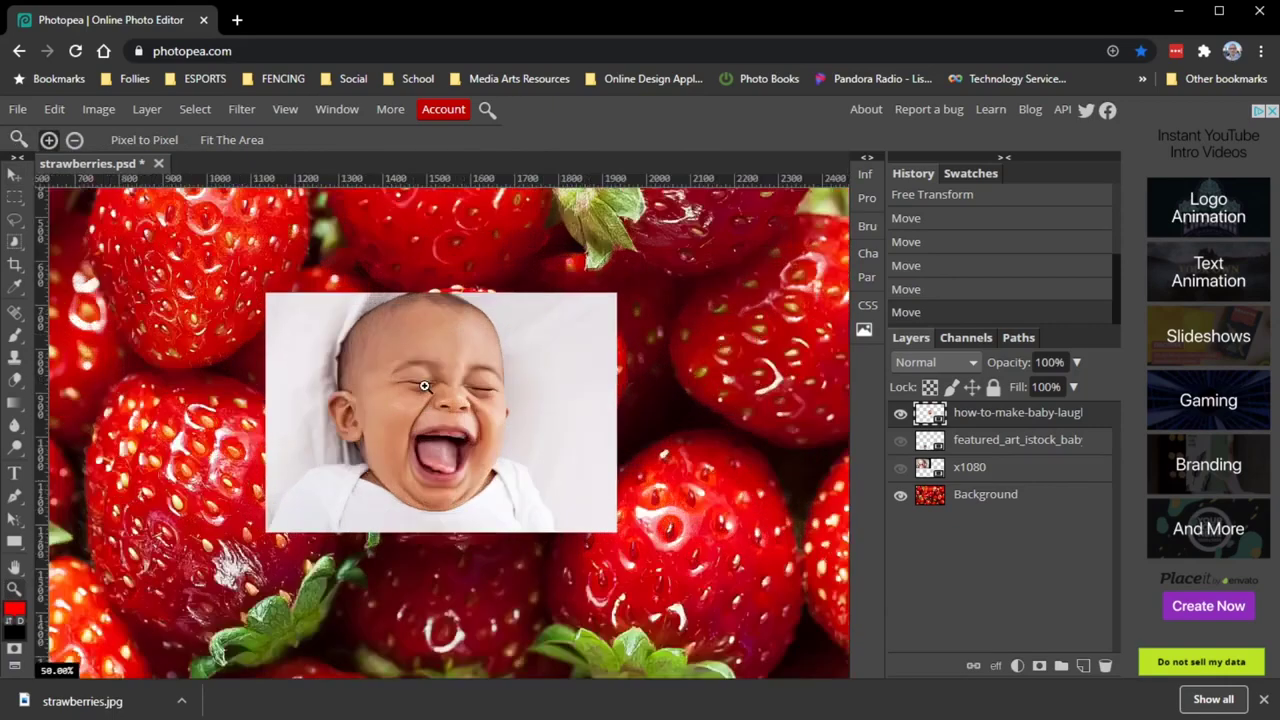
click(14, 174)
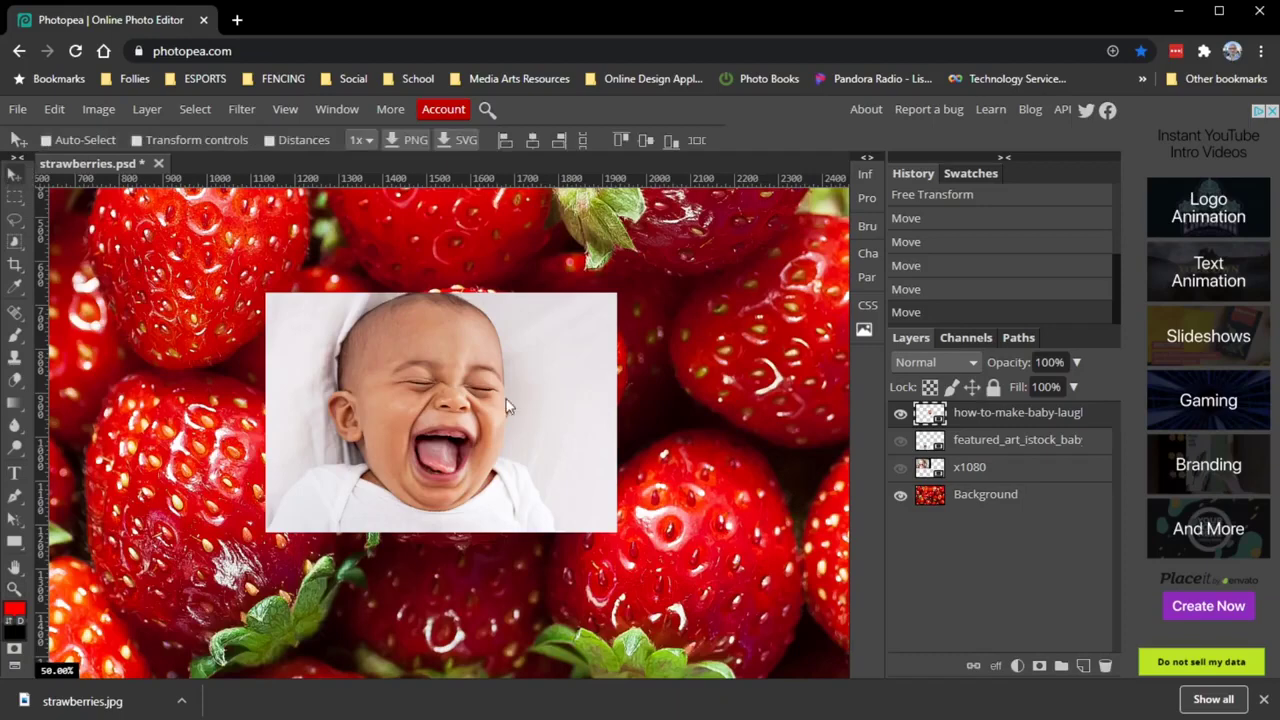
drag(480, 396, 432, 392)
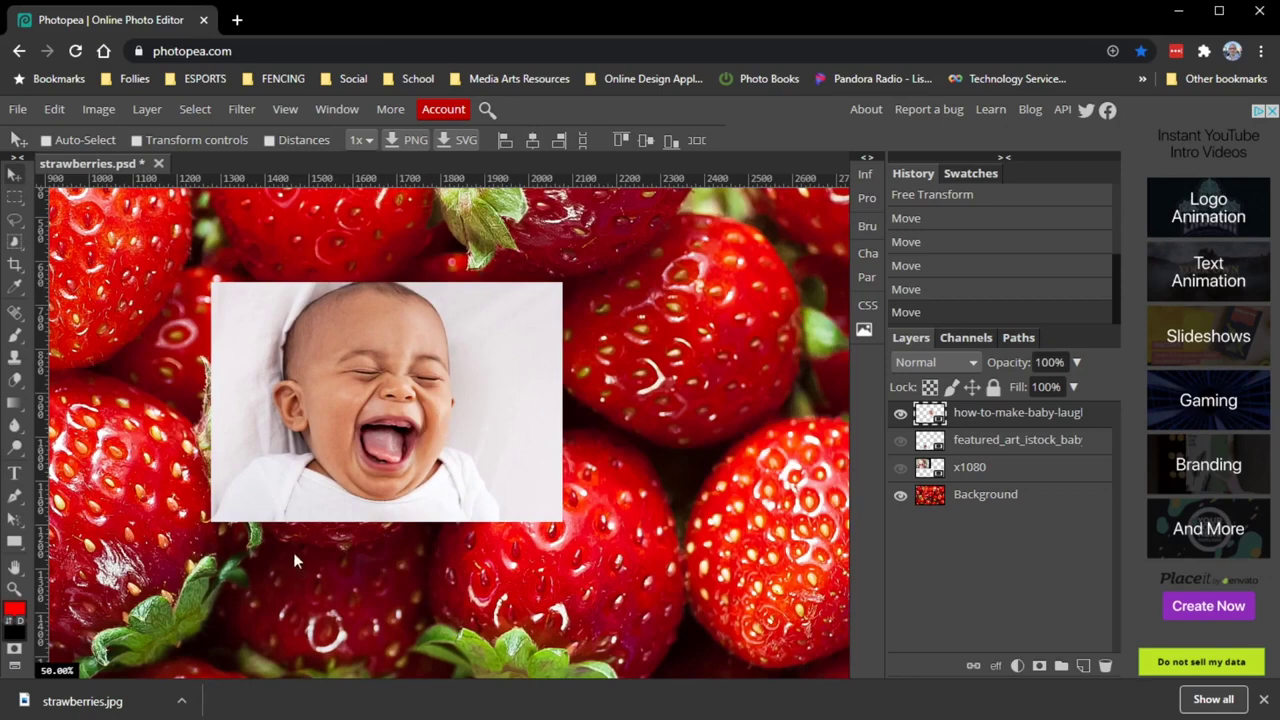
key(ctrl)
key(ctrl+t)
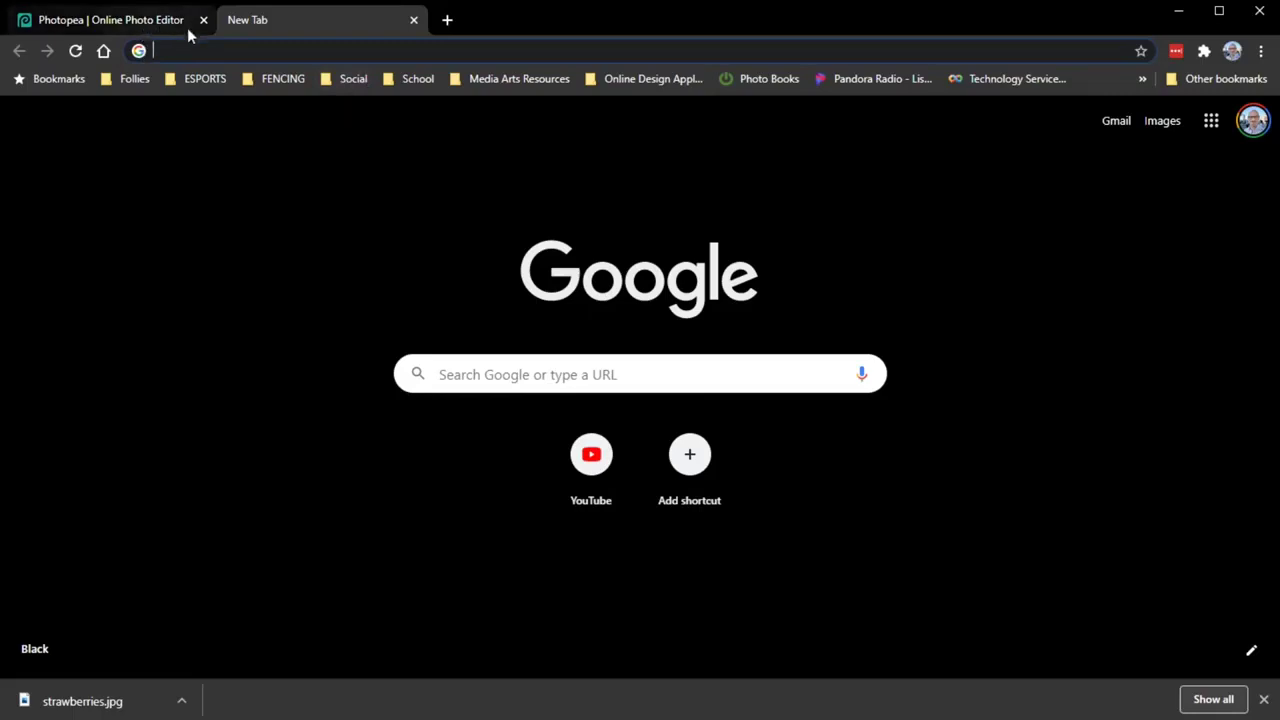
click(414, 20)
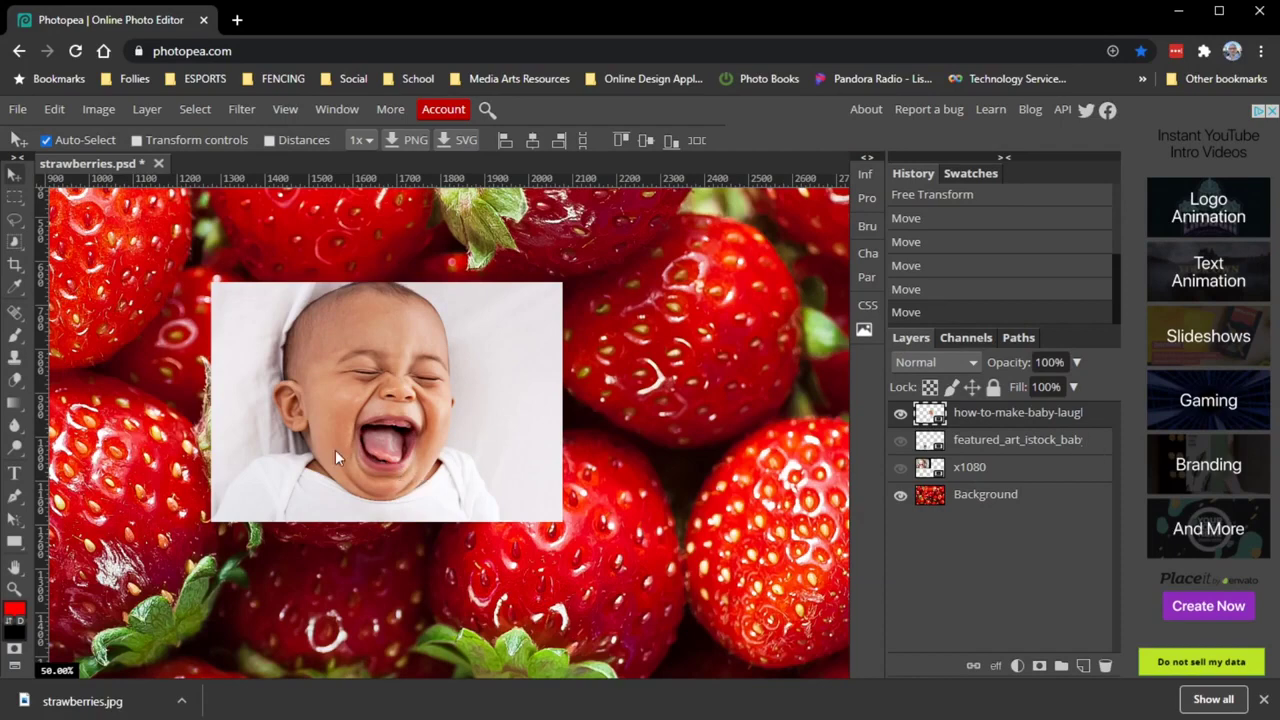
- Shift the laughing-baby photo to the left over the strawberries and enable transform controls for it
drag(305, 447, 222, 445)
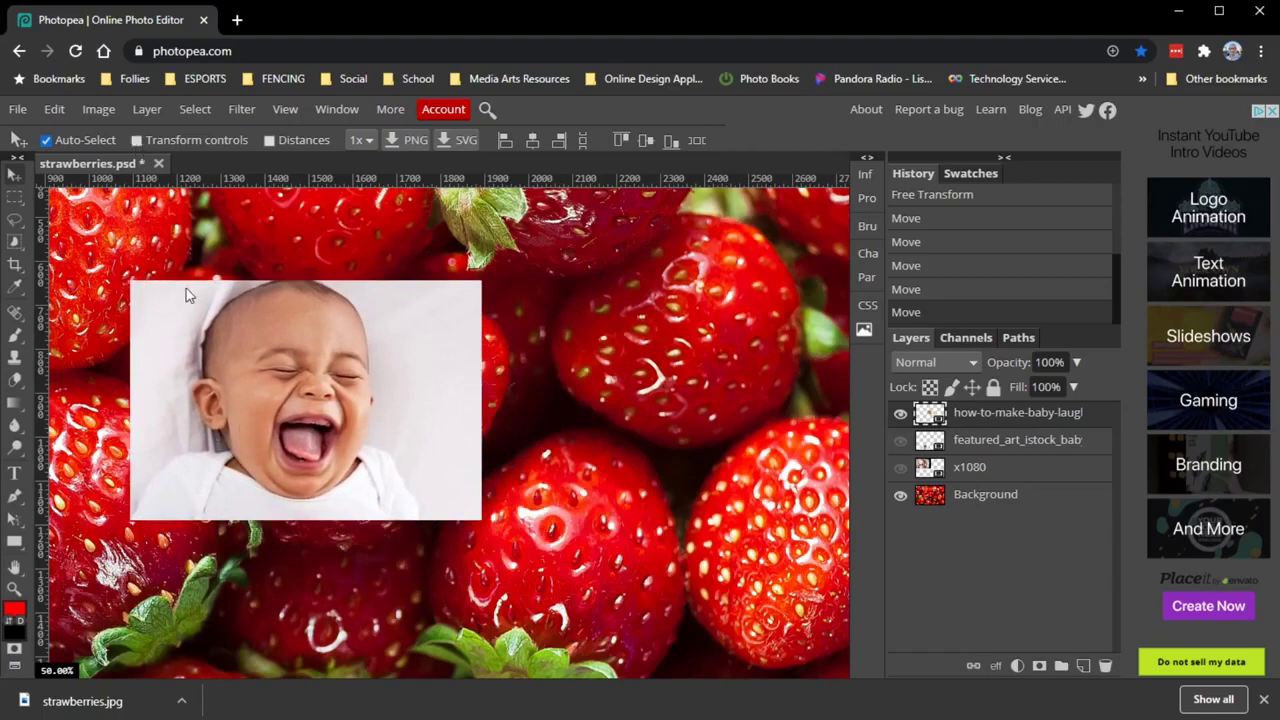
click(137, 140)
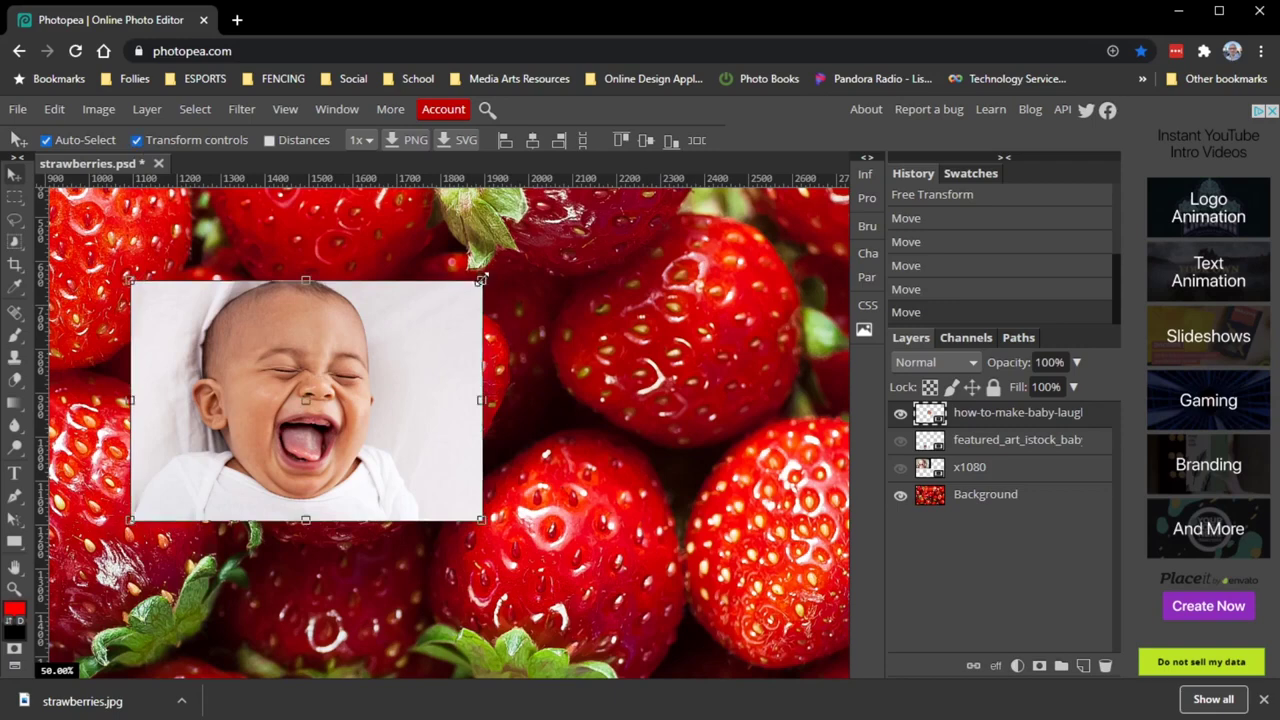
mouse_move(482, 279)
mouse_down()
mouse_move(540, 242)
mouse_move(490, 282)
mouse_move(528, 253)
mouse_move(480, 257)
mouse_move(488, 240)
mouse_move(420, 212)
mouse_move(466, 289)
mouse_move(490, 283)
mouse_up()
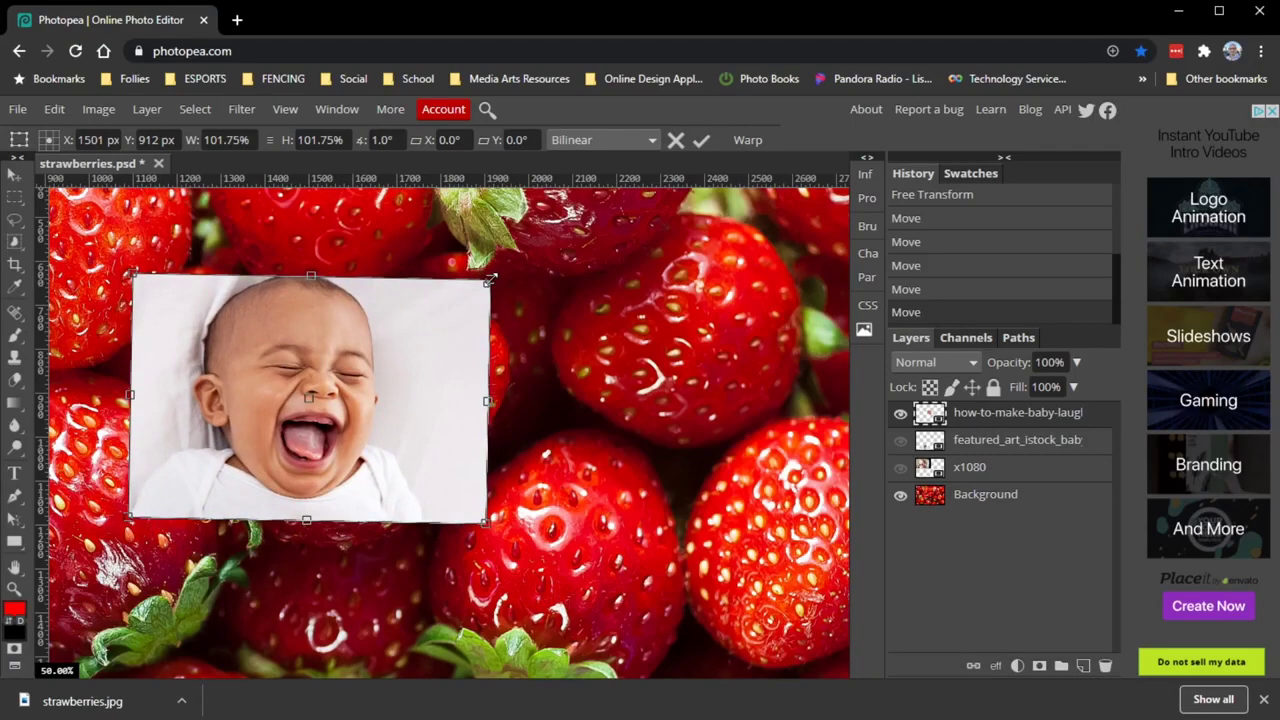
drag(490, 280, 695, 432)
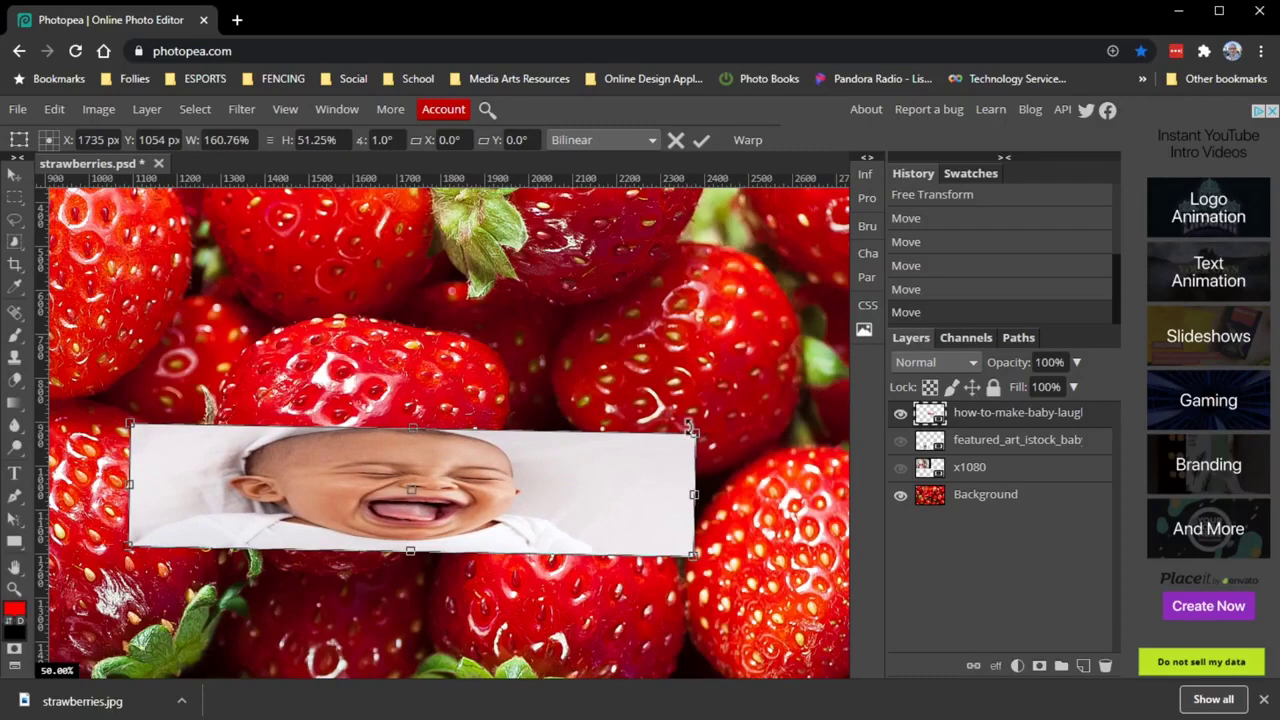
key(Escape)
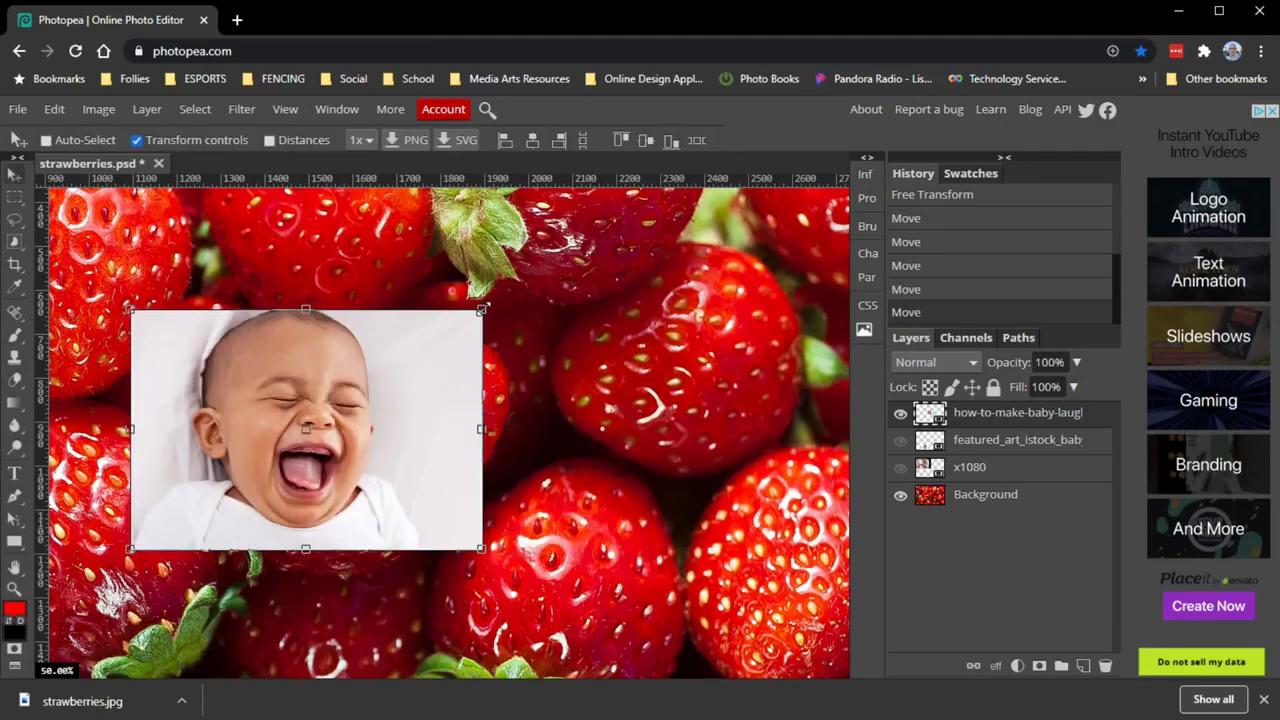
- Scale the laughing-baby photo to 130.61%, rotate it to about -109.5°, apply the transform, and turn off transform controls
drag(357, 423, 386, 421)
click(535, 295)
drag(535, 295, 143, 283)
drag(450, 524, 628, 627)
drag(479, 540, 437, 377)
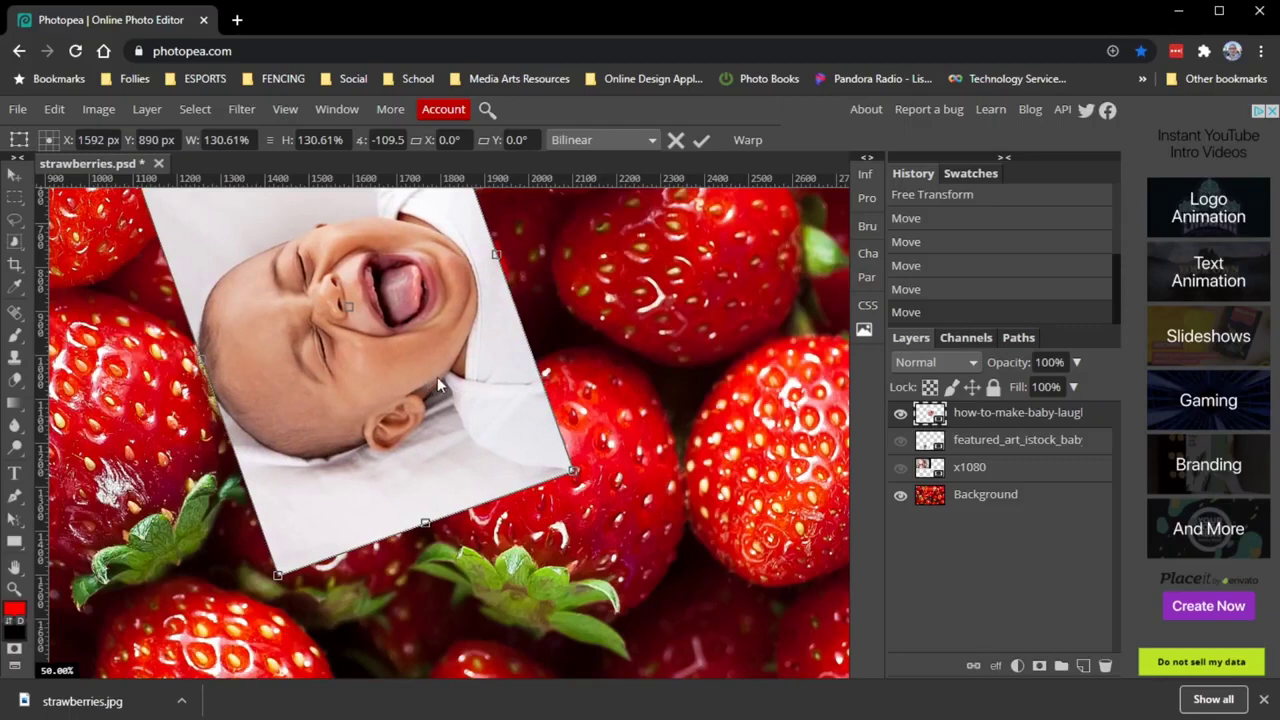
click(701, 142)
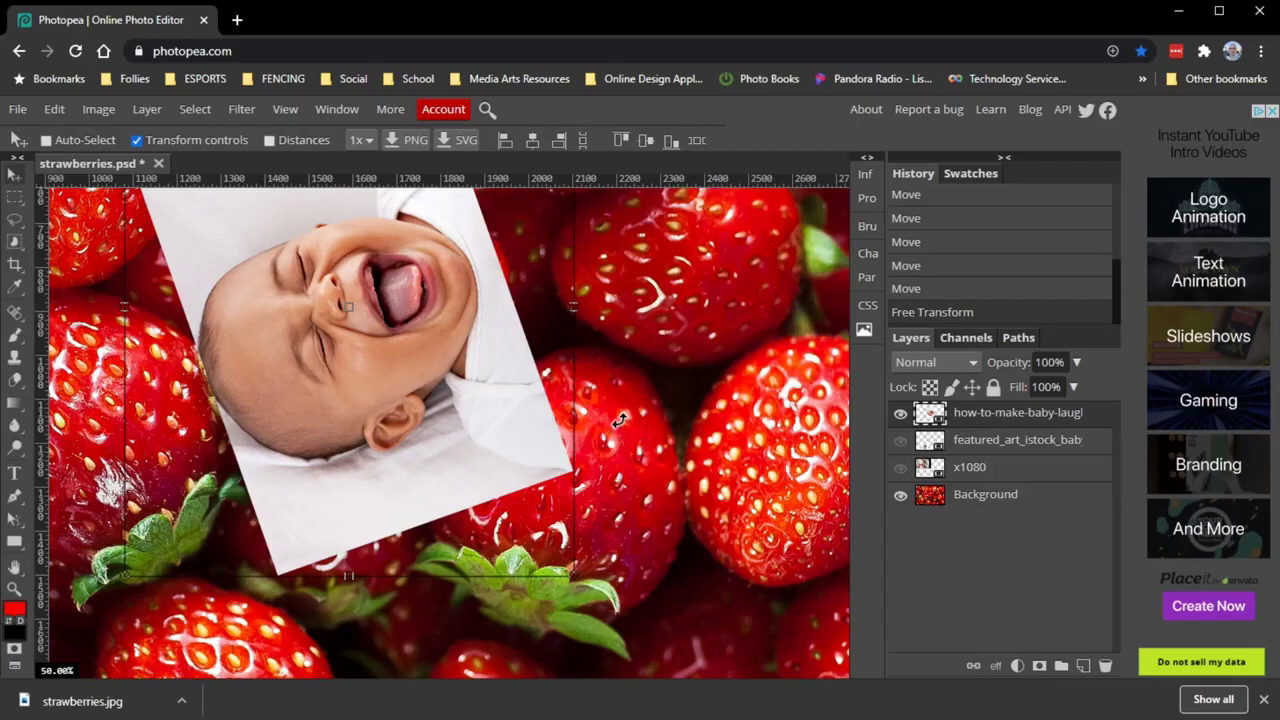
drag(537, 289, 541, 289)
click(136, 139)
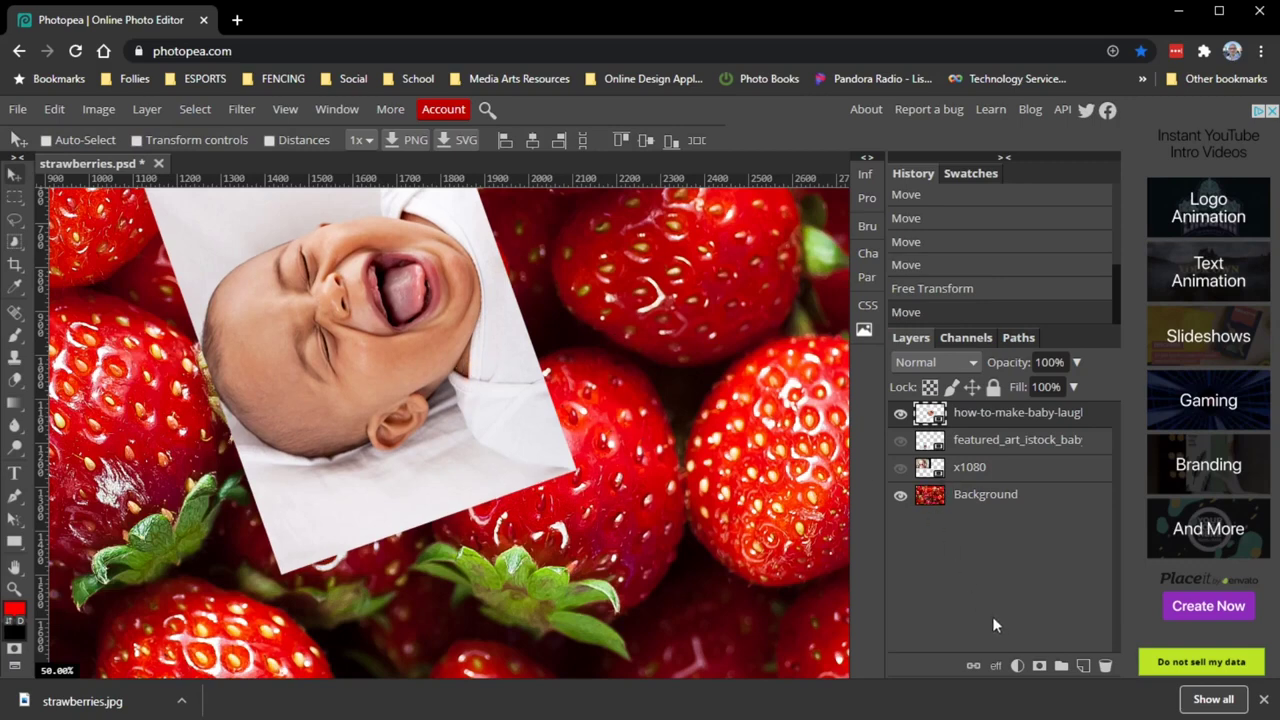
- Add a raster mask to the laughing-baby layer and set up the Brush tool with black as foreground colour
click(1041, 667)
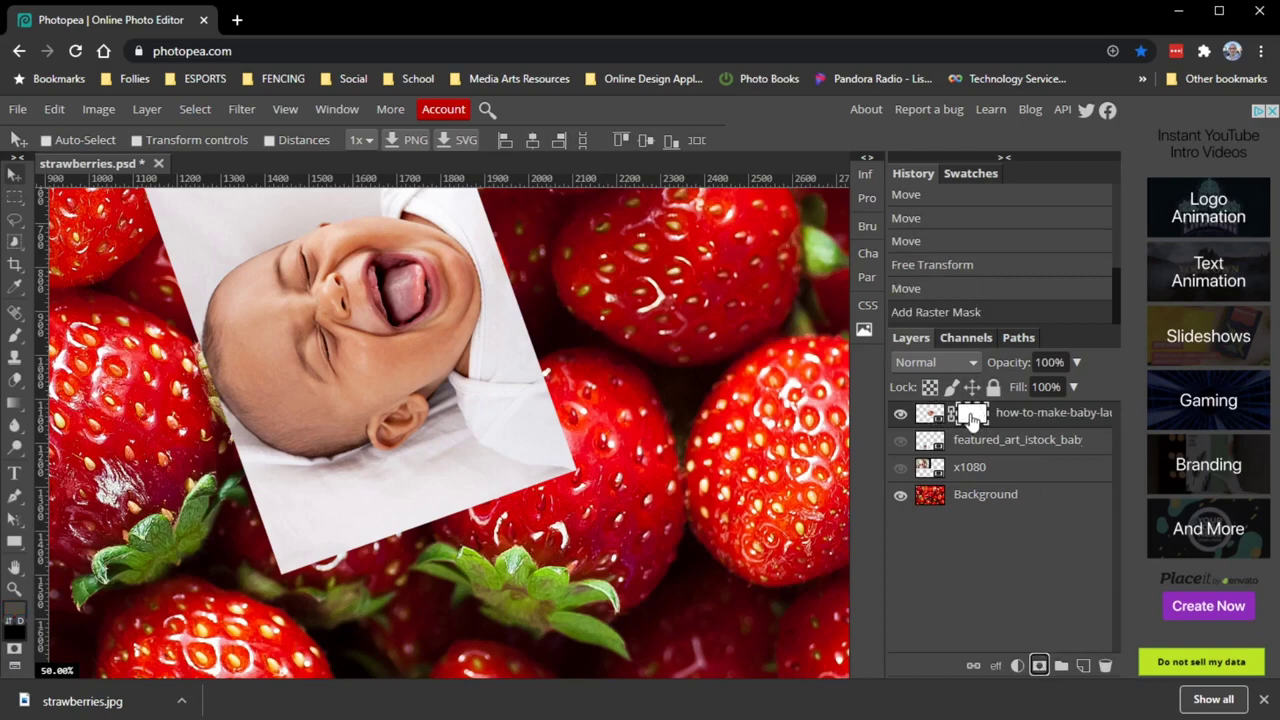
click(975, 415)
click(16, 337)
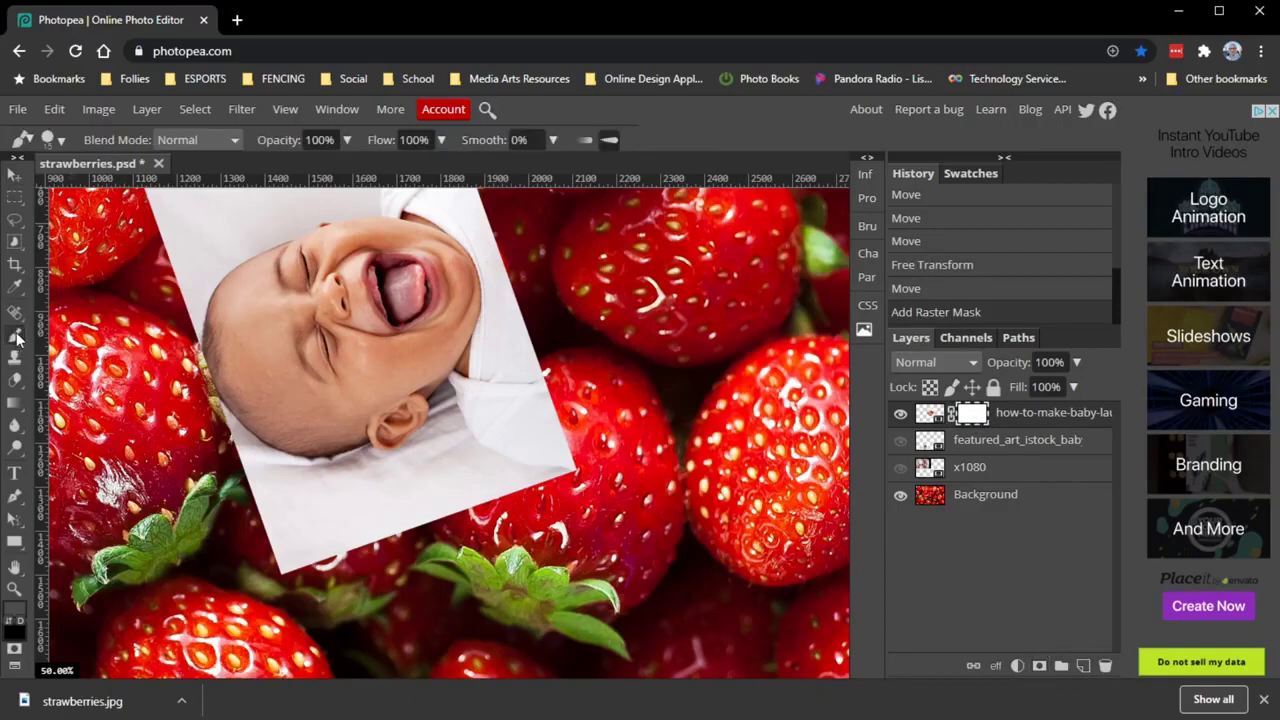
click(22, 624)
click(14, 618)
- Enlarge the brush to about 300 px and paint black on the mask to hide the photo around the ear and chin
key(bracketright)
key(bracketright)
key(bracketright)
key(bracketright)
key(bracketright)
key(bracketright)
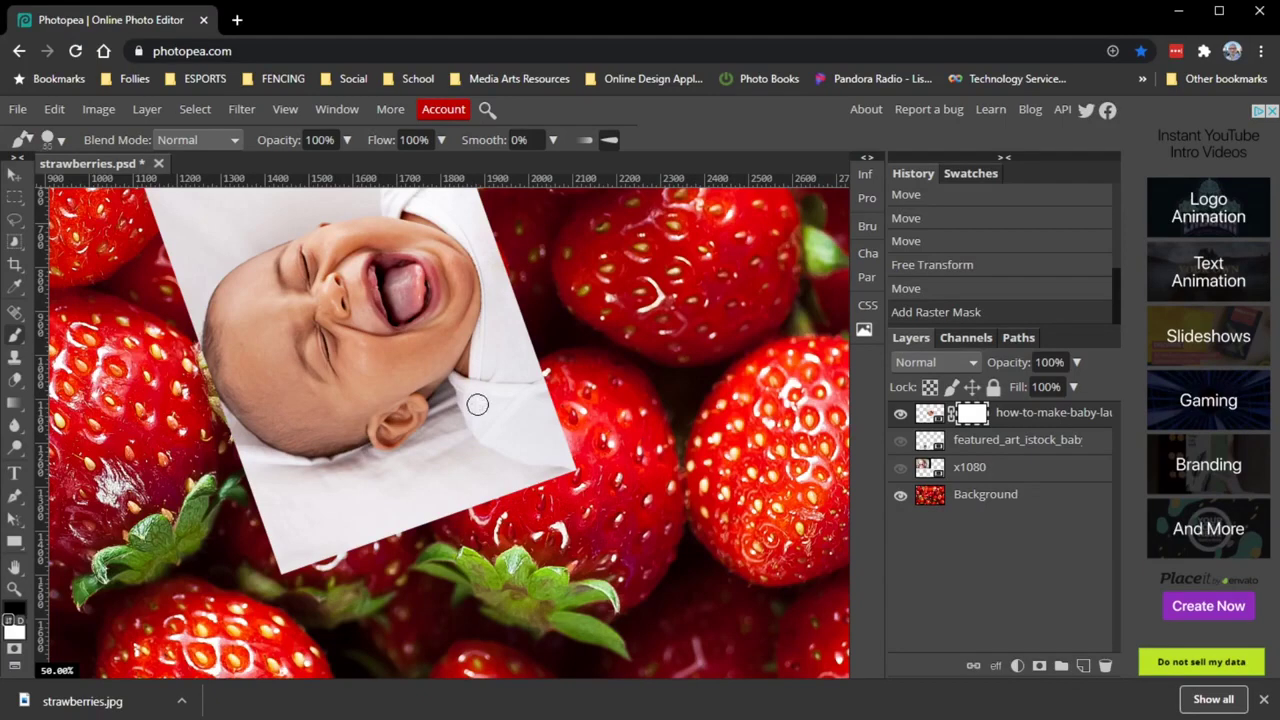
key(bracketright)
key(bracketright)
key(bracketright)
key(bracketright)
key(bracketright)
key(bracketright)
key(bracketright)
key(bracketright)
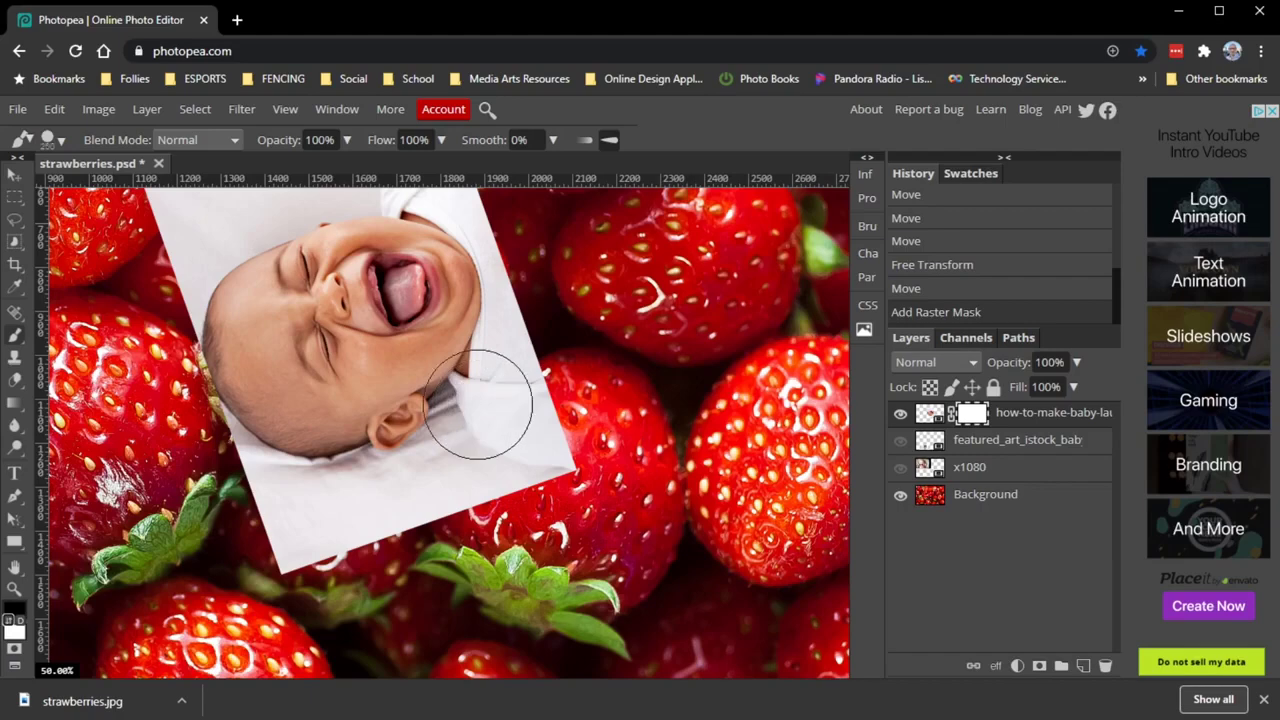
key(bracketleft)
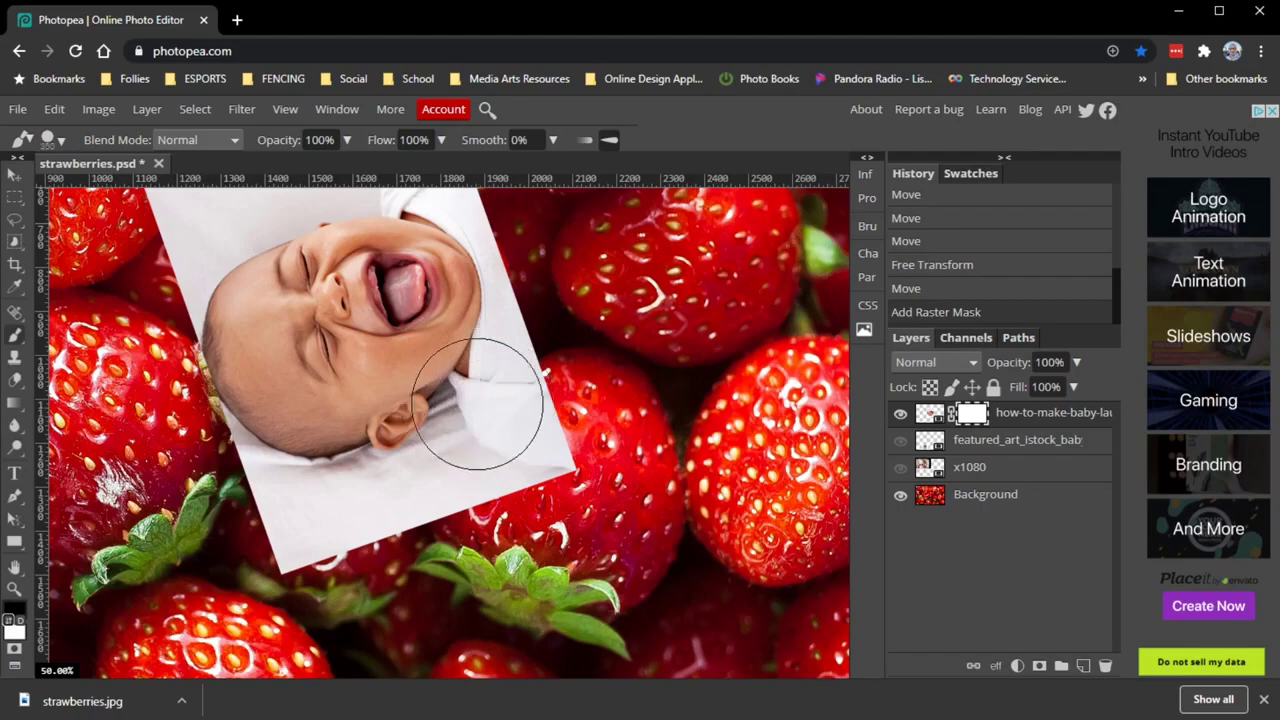
mouse_move(478, 403)
mouse_down()
mouse_move(535, 420)
mouse_move(603, 368)
mouse_move(555, 485)
mouse_move(308, 548)
mouse_move(262, 577)
mouse_move(325, 558)
mouse_move(452, 480)
mouse_move(572, 265)
mouse_move(497, 305)
mouse_move(335, 430)
mouse_up()
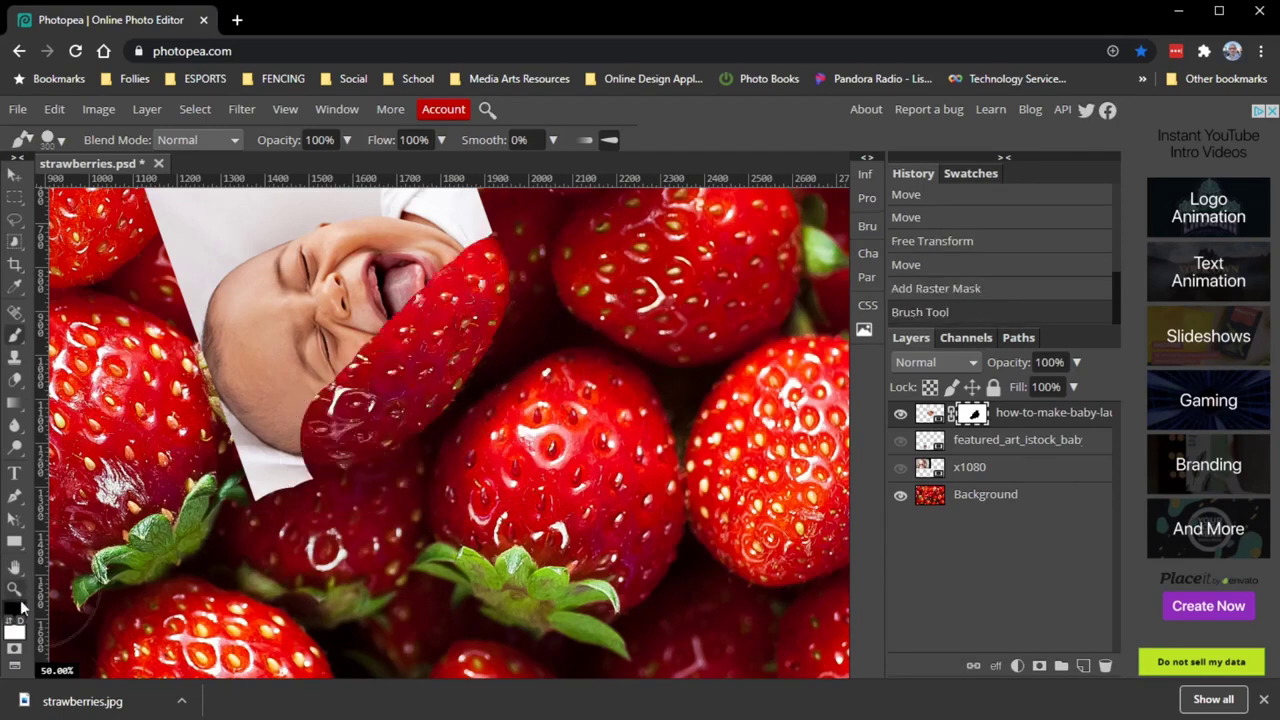
- Switch the foreground colour to white and paint on the mask to restore the hidden part of the photo
click(9, 621)
mouse_move(215, 570)
mouse_down()
mouse_move(250, 480)
mouse_move(300, 450)
mouse_move(490, 260)
mouse_move(486, 400)
mouse_move(300, 529)
mouse_move(405, 526)
mouse_move(540, 413)
mouse_up()
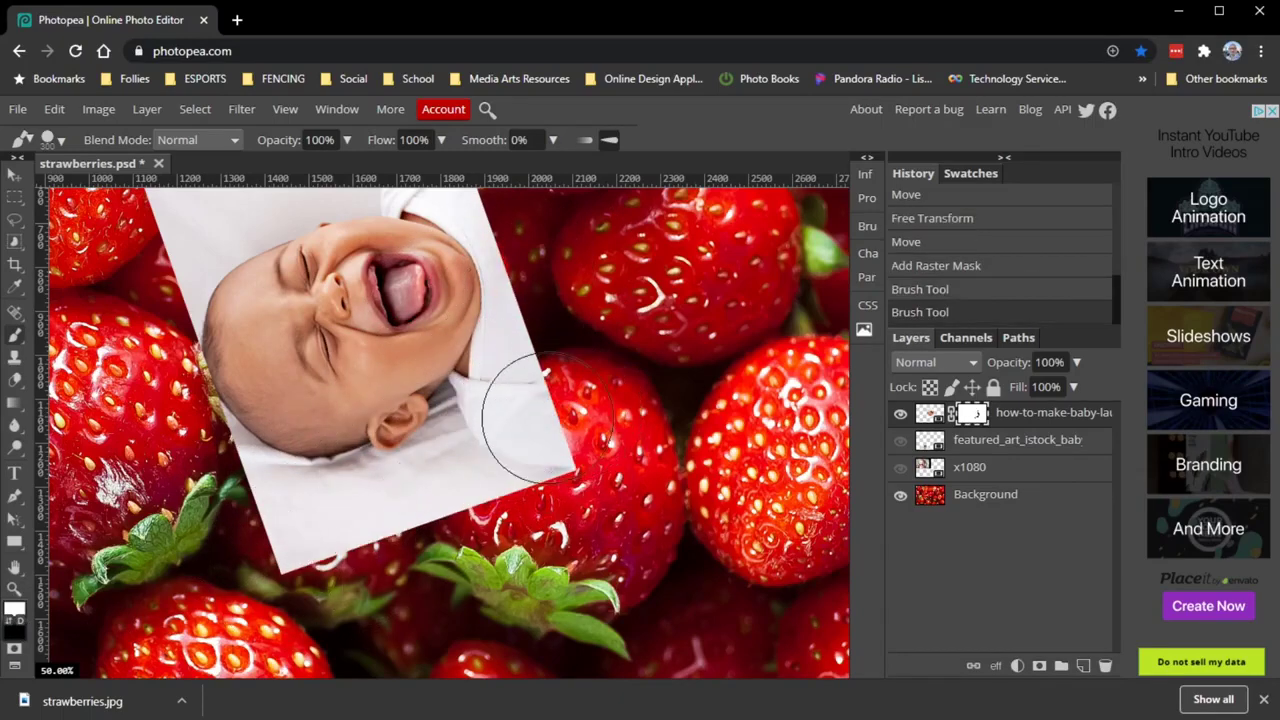
drag(432, 410, 371, 471)
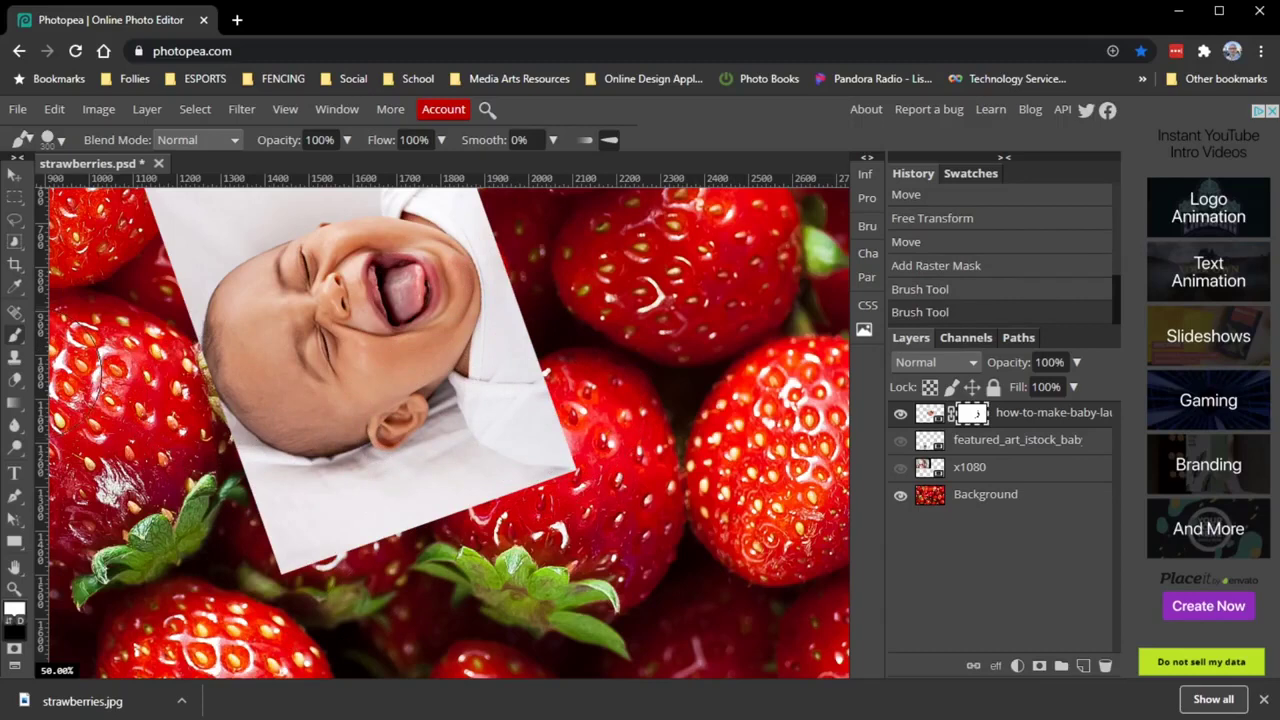
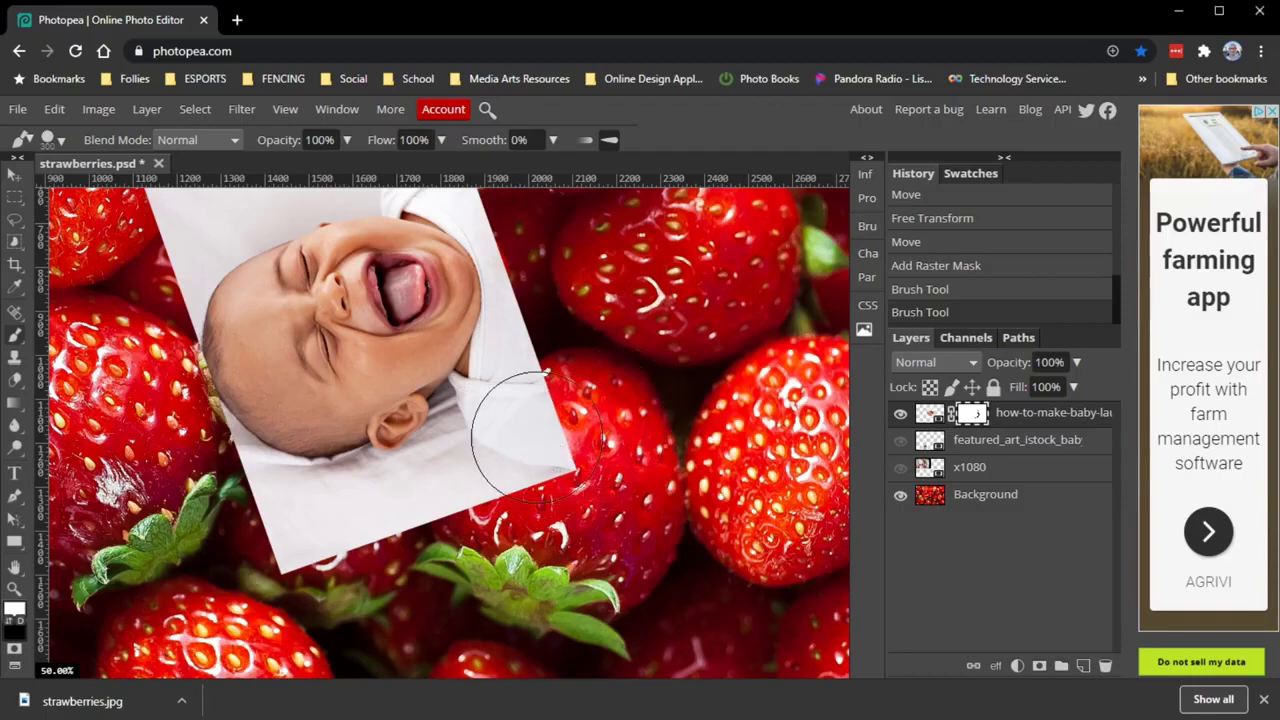
mouse_move(538, 436)
mouse_down()
mouse_move(486, 400)
mouse_move(491, 414)
mouse_move(471, 414)
mouse_up()
- Try larger and smaller brush sizes, settle on 250 px, and open the brush size and hardness settings
key(bracketright)
key(bracketright)
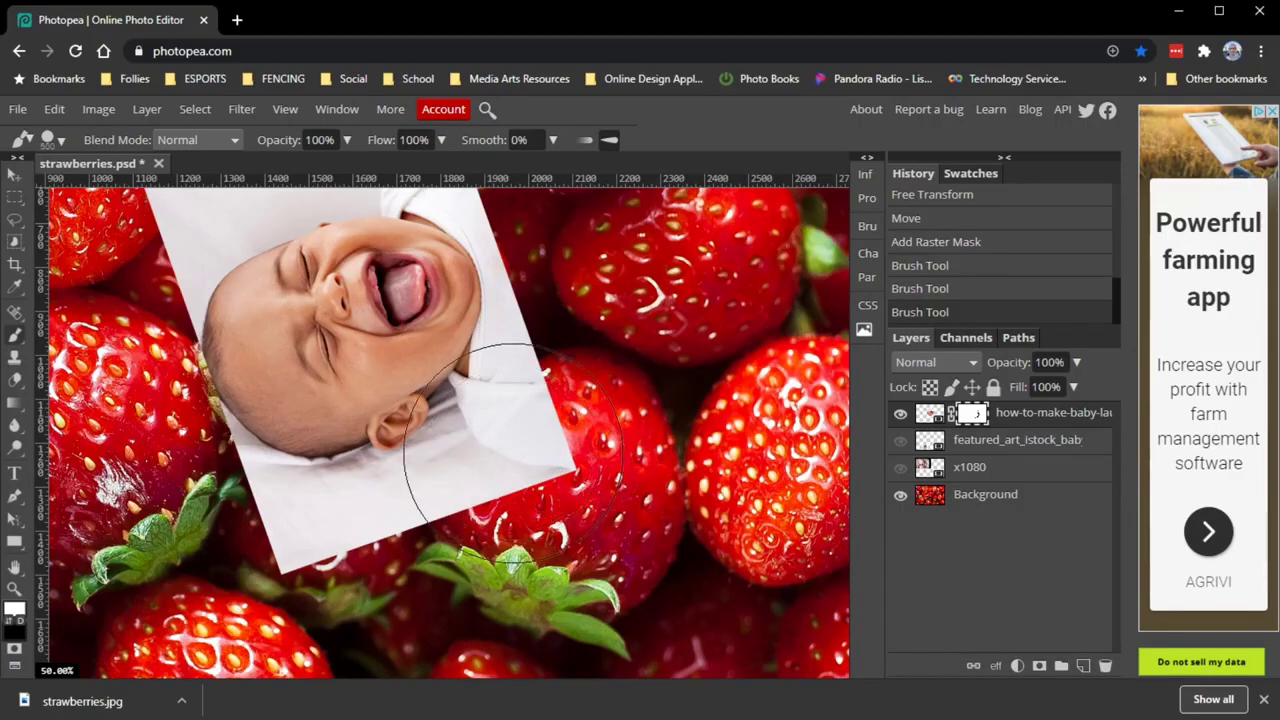
key(bracketright)
key(bracketright)
key(bracketright)
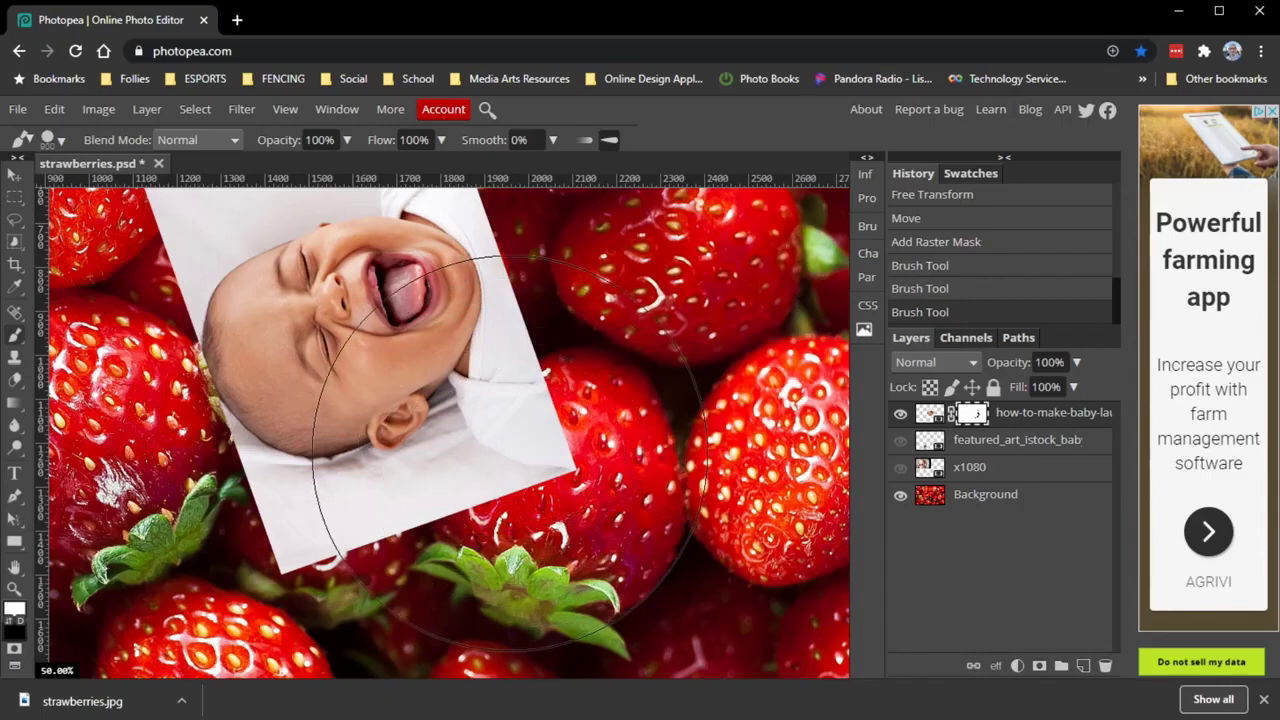
key(bracketleft)
key(bracketleft)
key(bracketleft)
key(bracketleft)
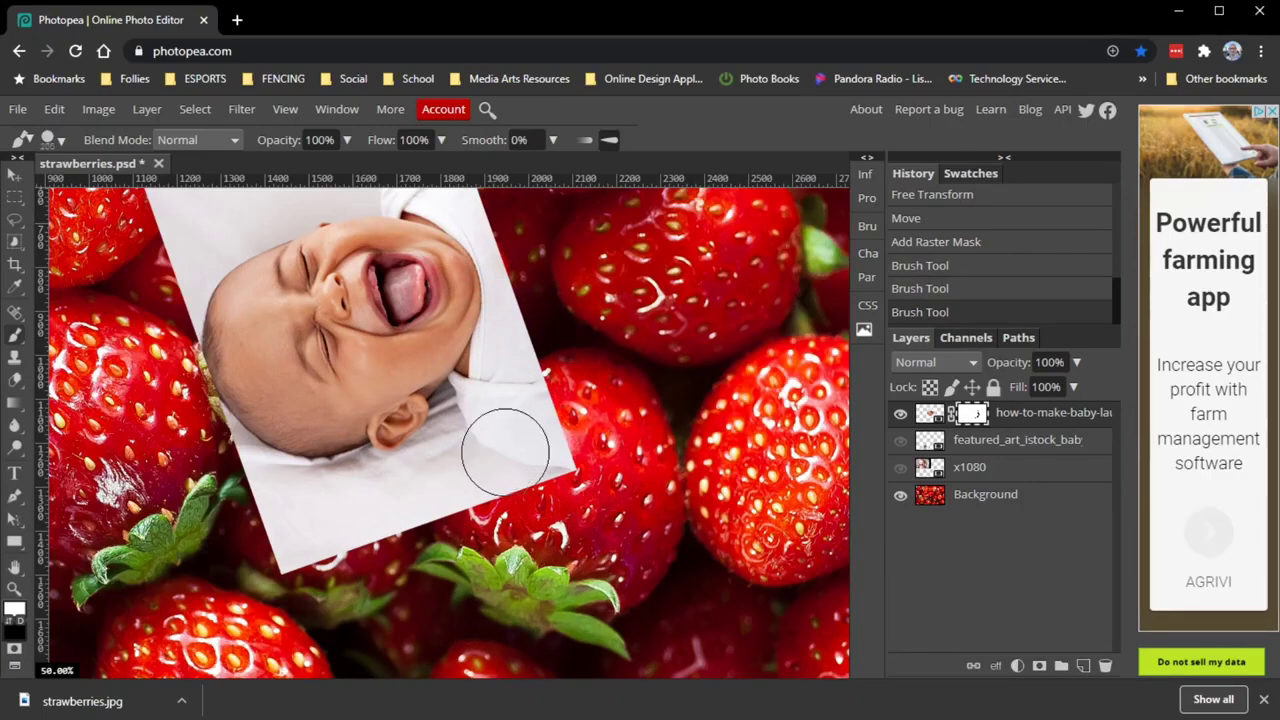
key(bracketright)
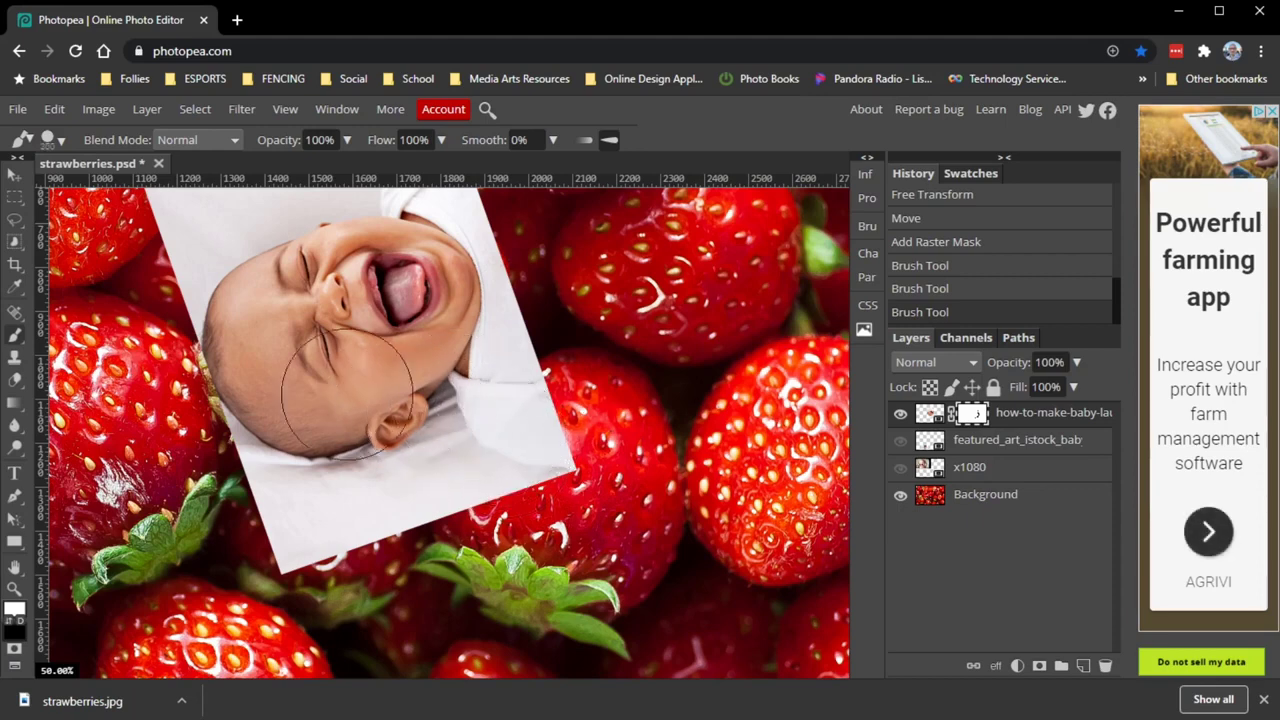
key(bracketleft)
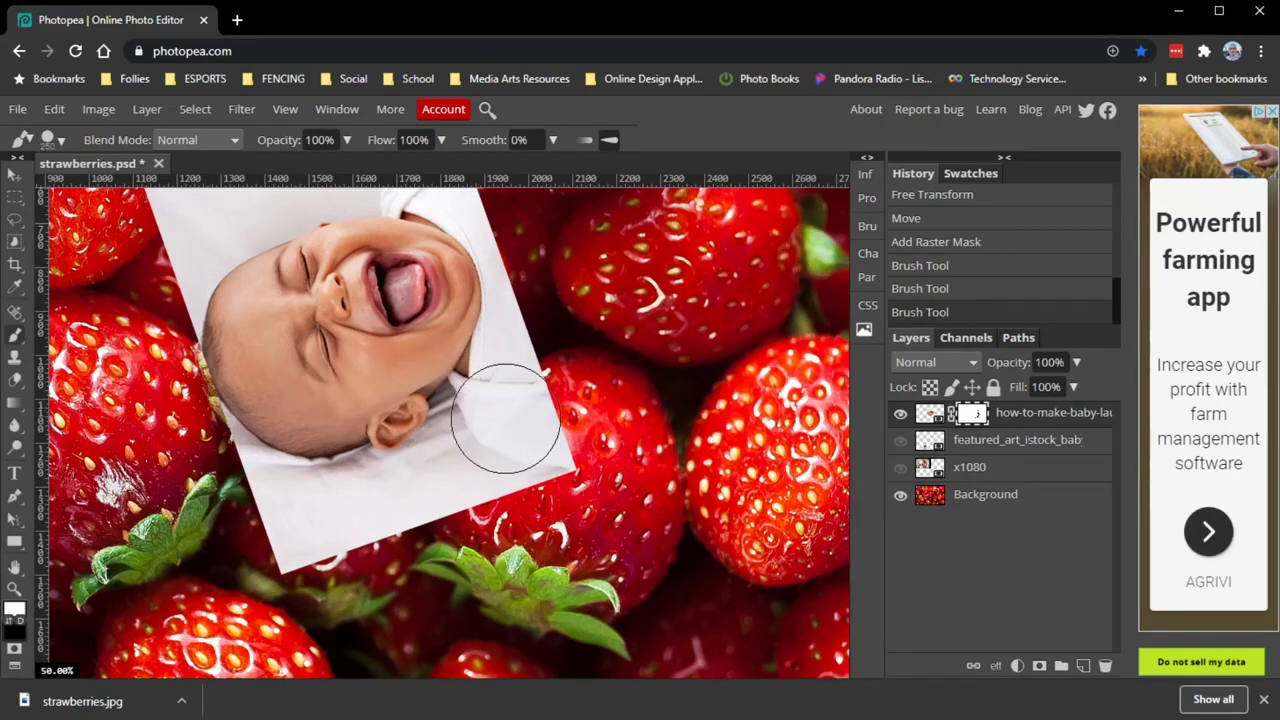
click(63, 142)
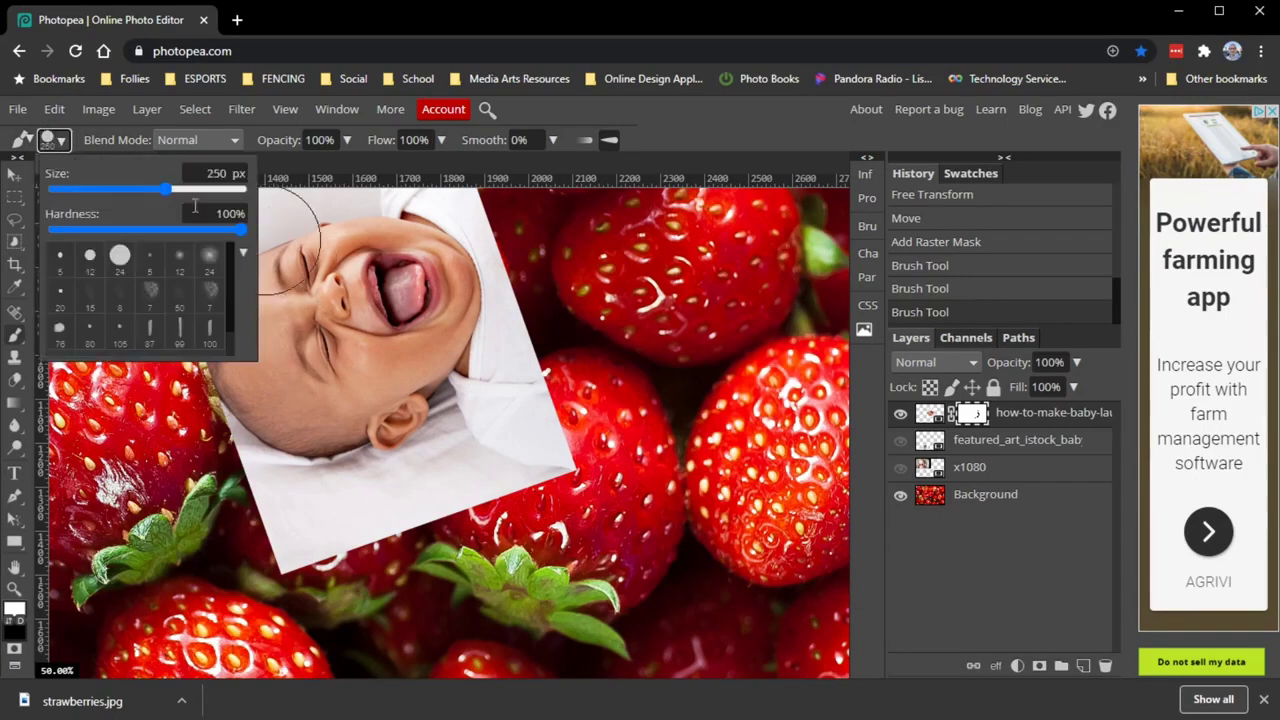
- Set the brush hardness to 100% and try smaller and larger brush sizes, ending back at 250 px
mouse_move(241, 229)
mouse_down()
mouse_move(118, 229)
mouse_move(225, 229)
mouse_move(274, 150)
mouse_up()
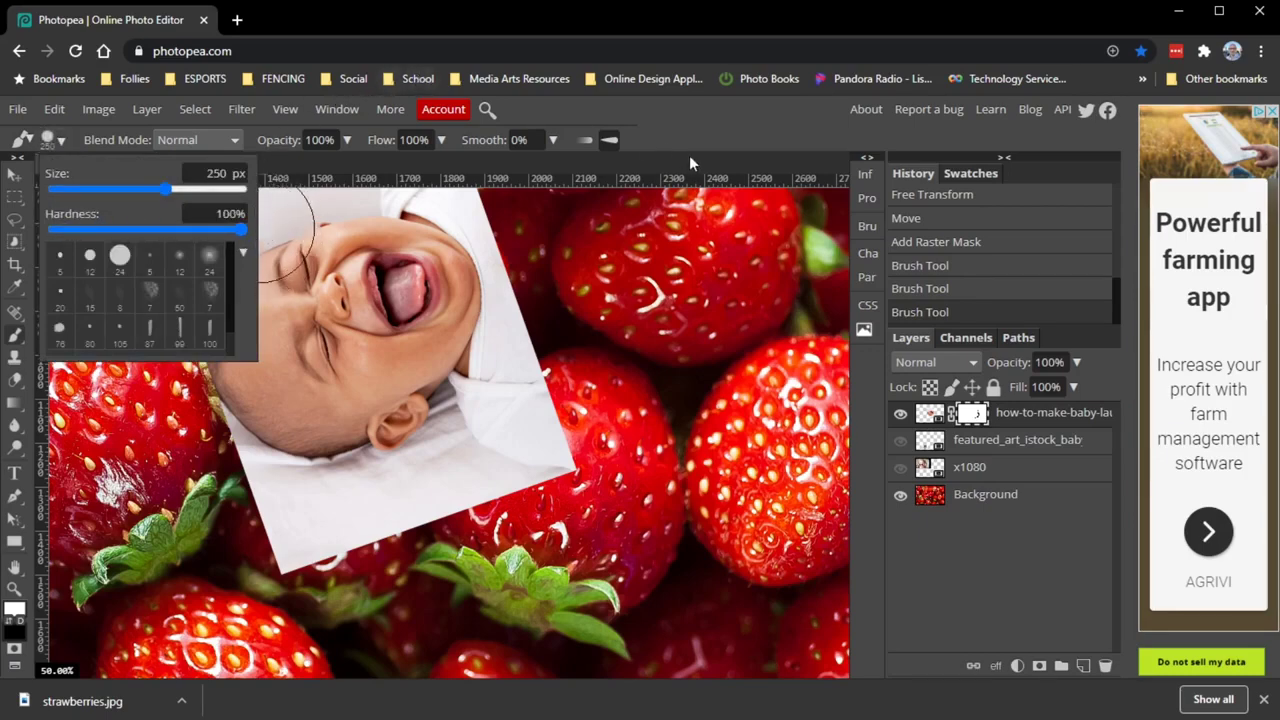
click(708, 130)
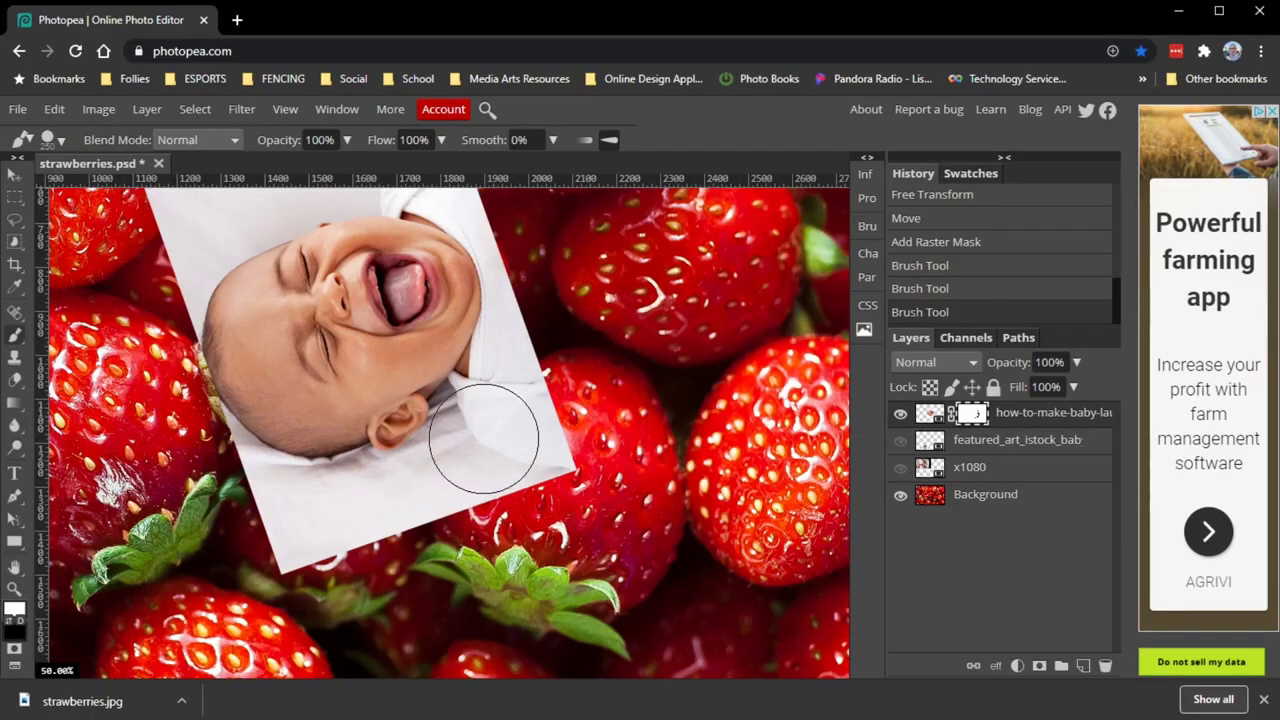
key(bracketleft)
key(bracketleft)
key(bracketleft)
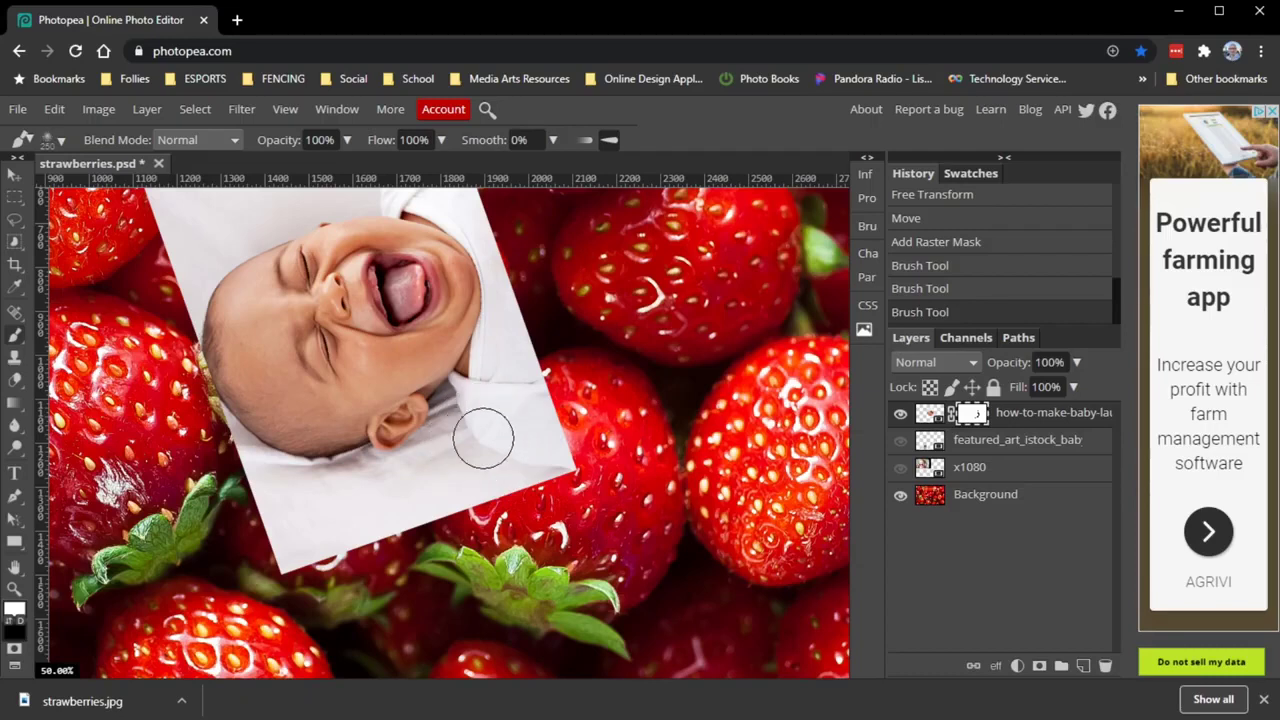
key(bracketright)
key(bracketright)
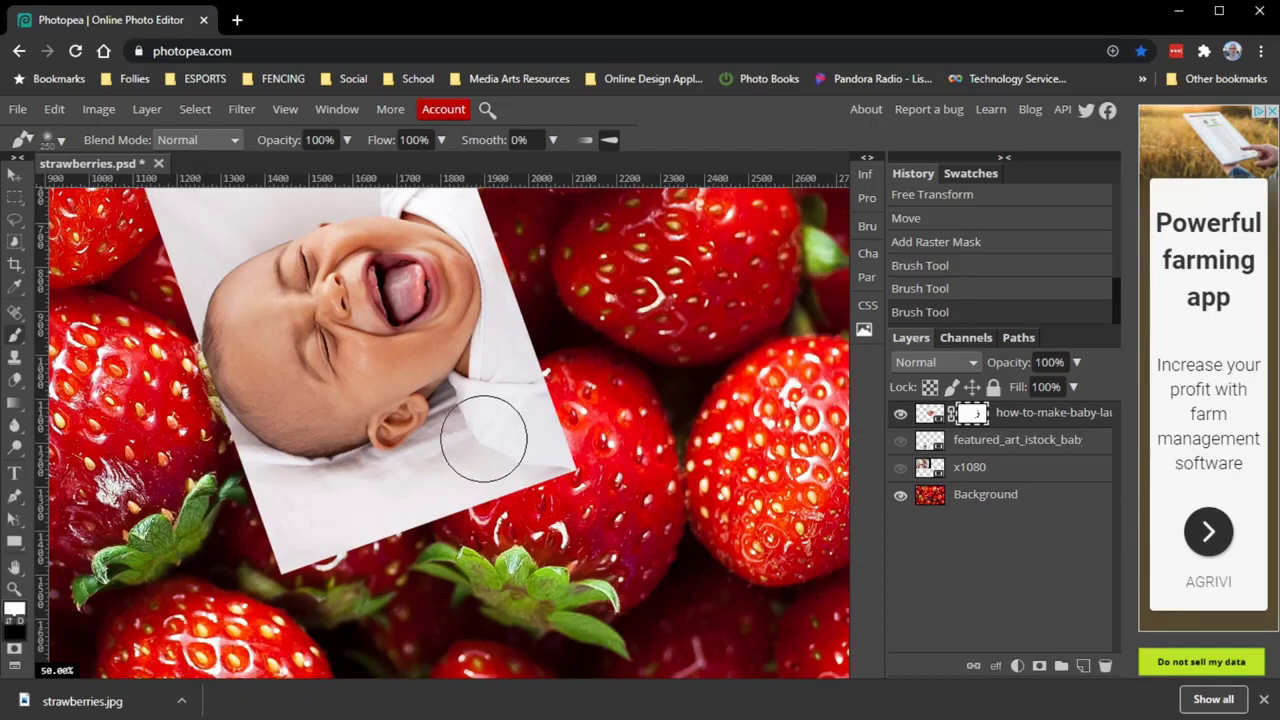
key(bracketright)
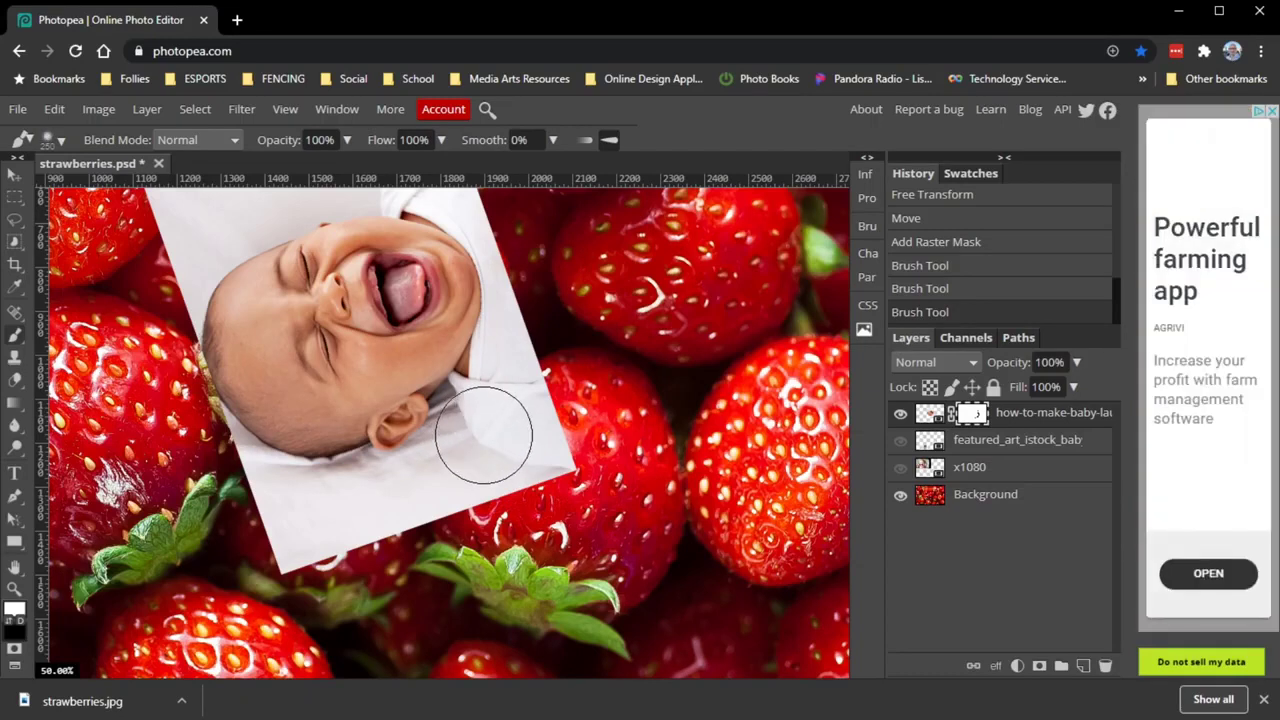
key(bracketright)
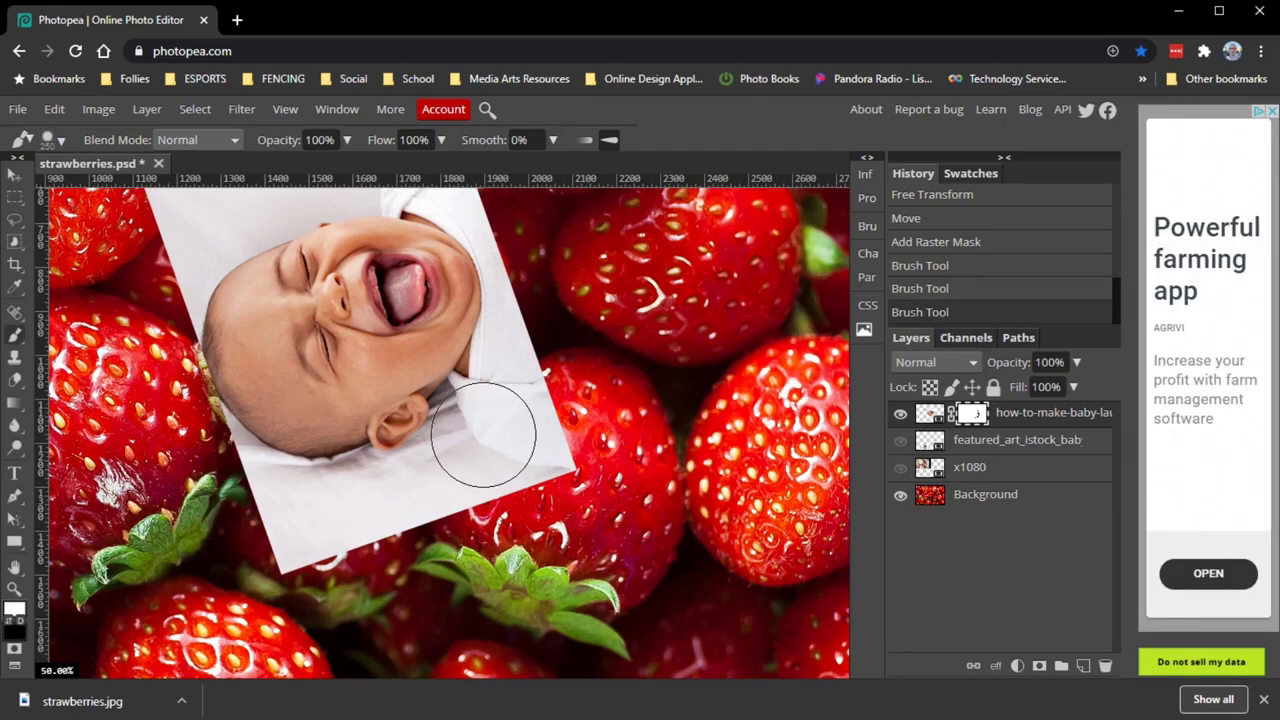
key(bracketright)
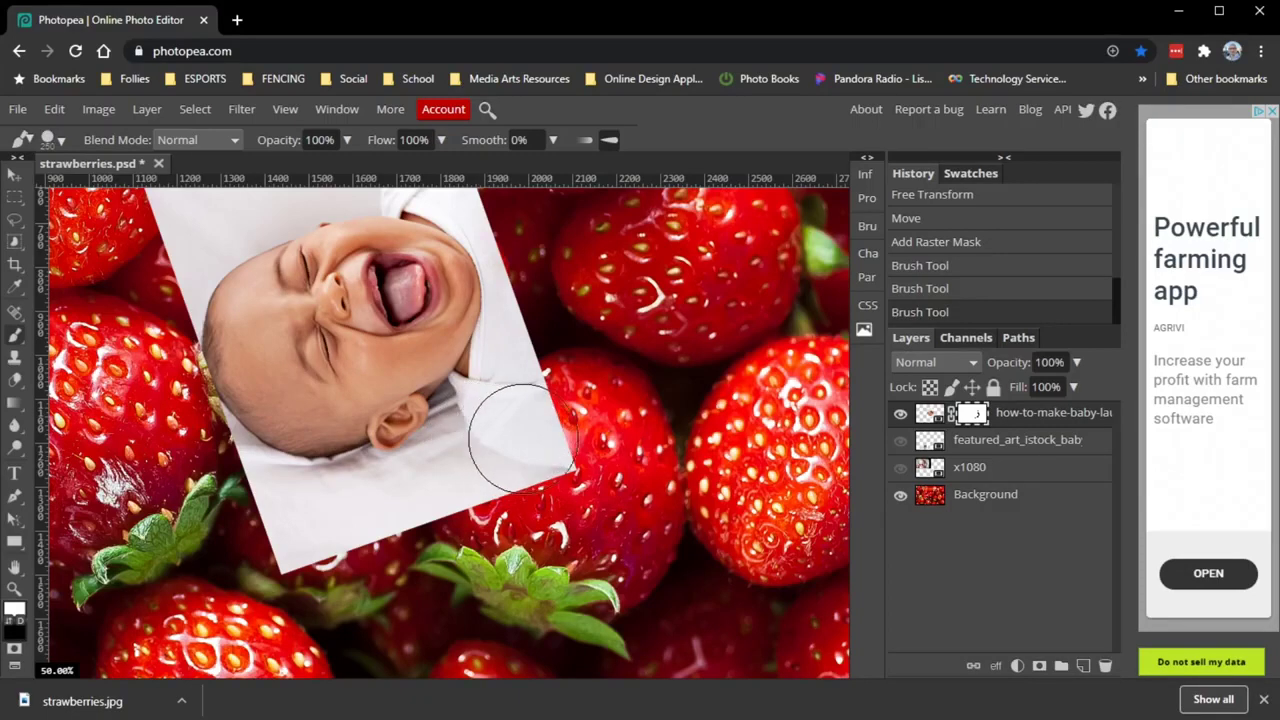
- Dab white on the mask, switch the foreground colour to black and paint to hide the photo's backdrop below the ear
click(520, 428)
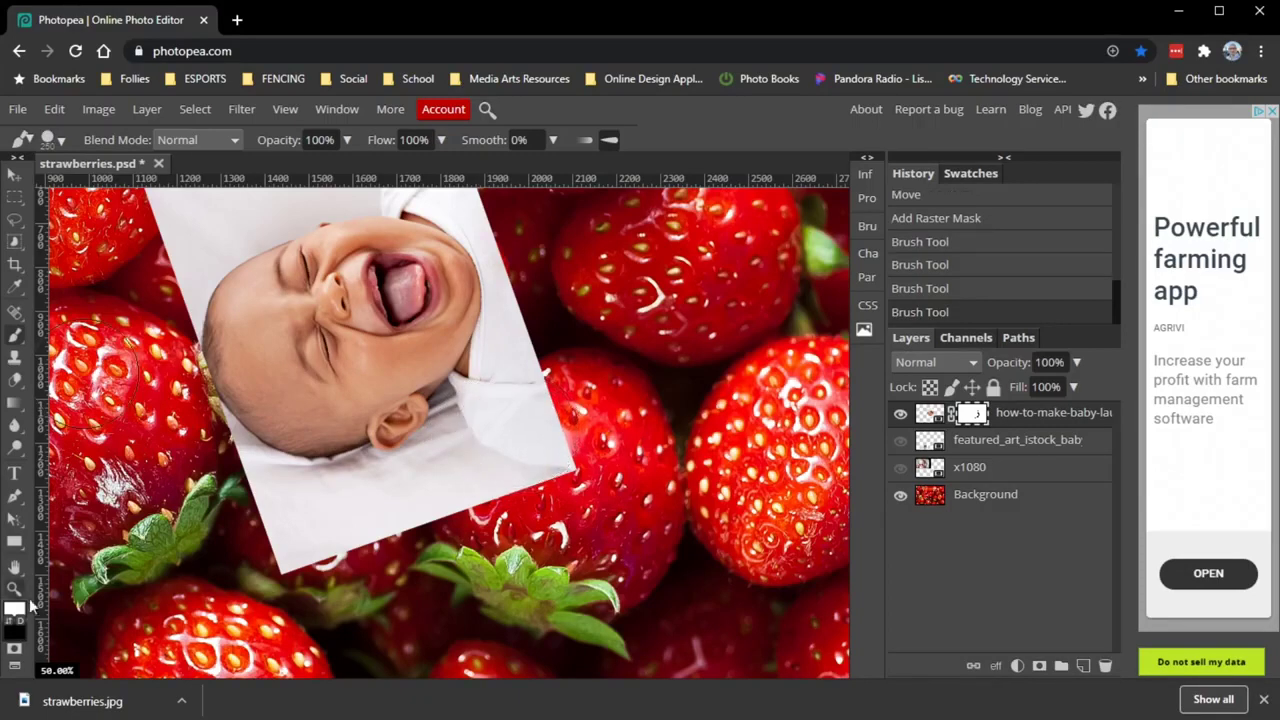
click(7, 622)
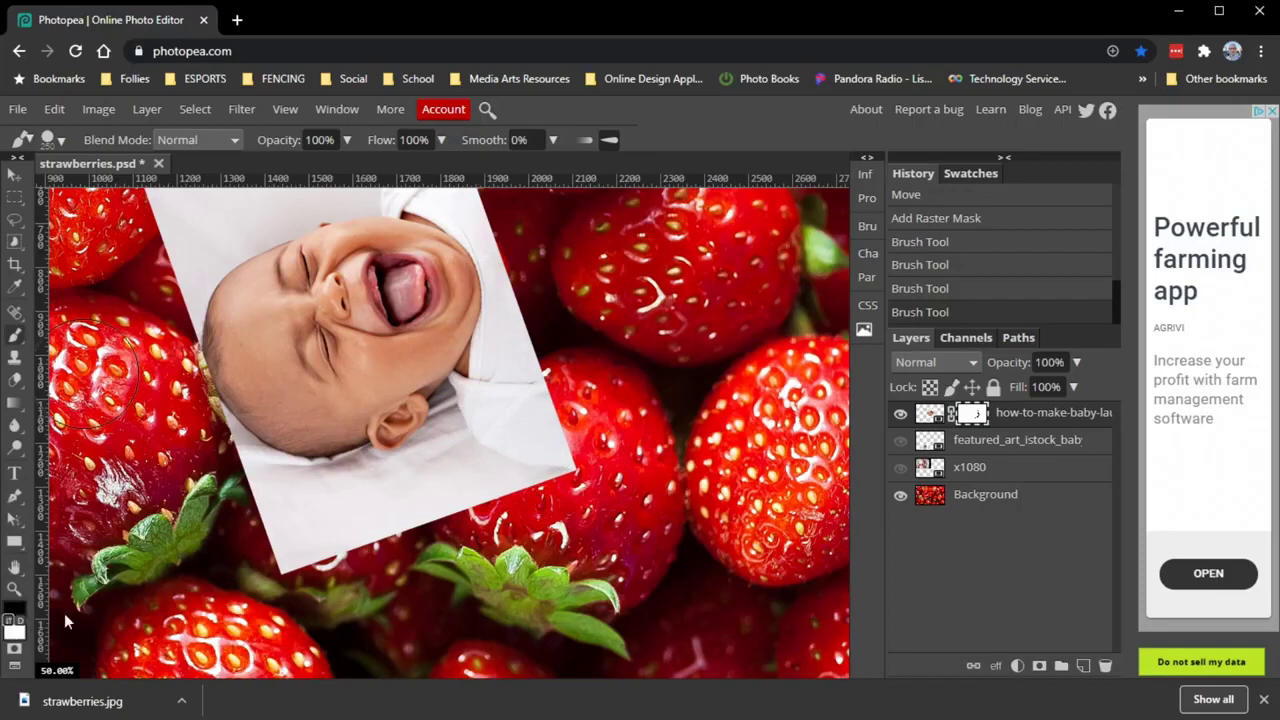
click(558, 437)
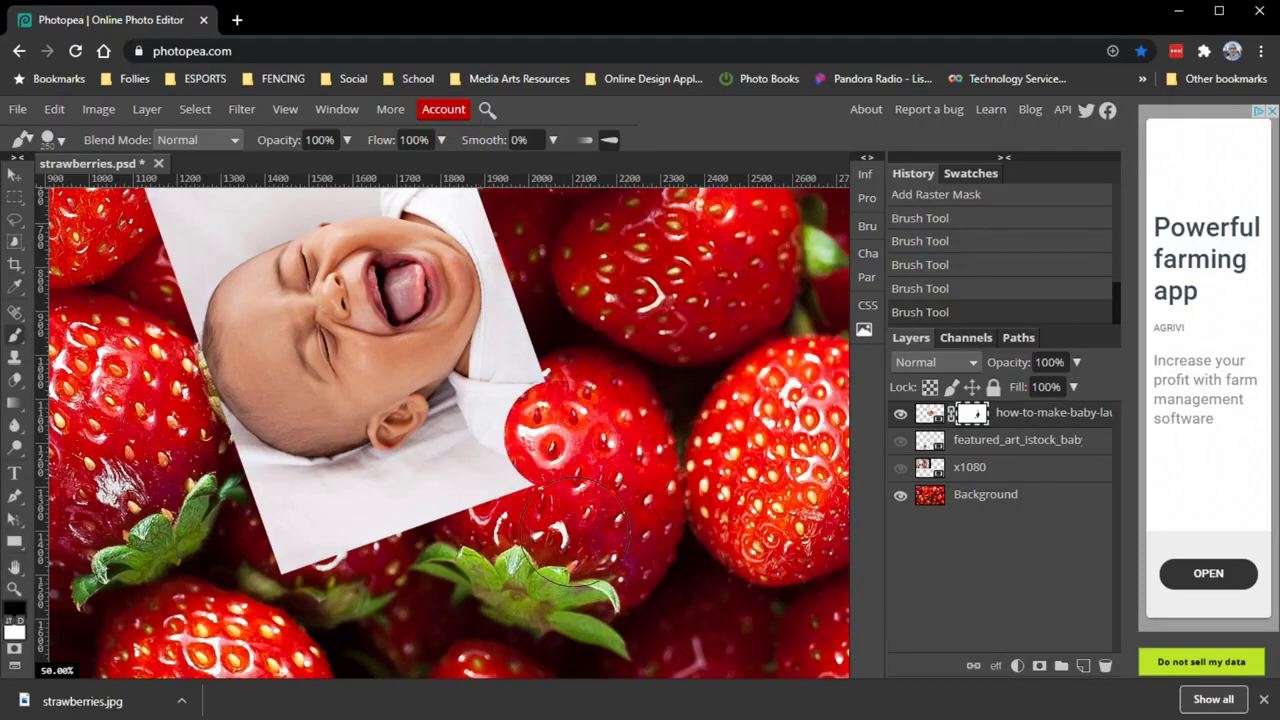
click(495, 448)
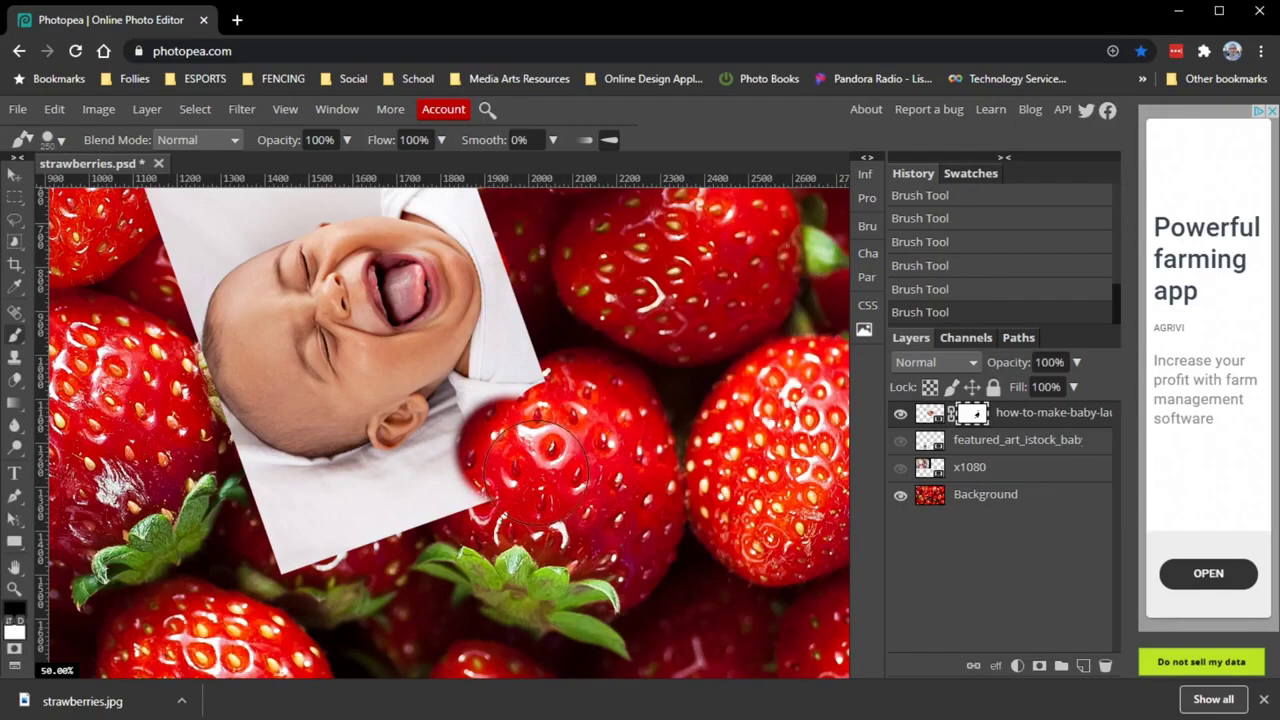
mouse_move(500, 456)
mouse_down()
mouse_move(451, 507)
mouse_move(424, 475)
mouse_move(359, 500)
mouse_move(408, 599)
mouse_move(306, 528)
mouse_up()
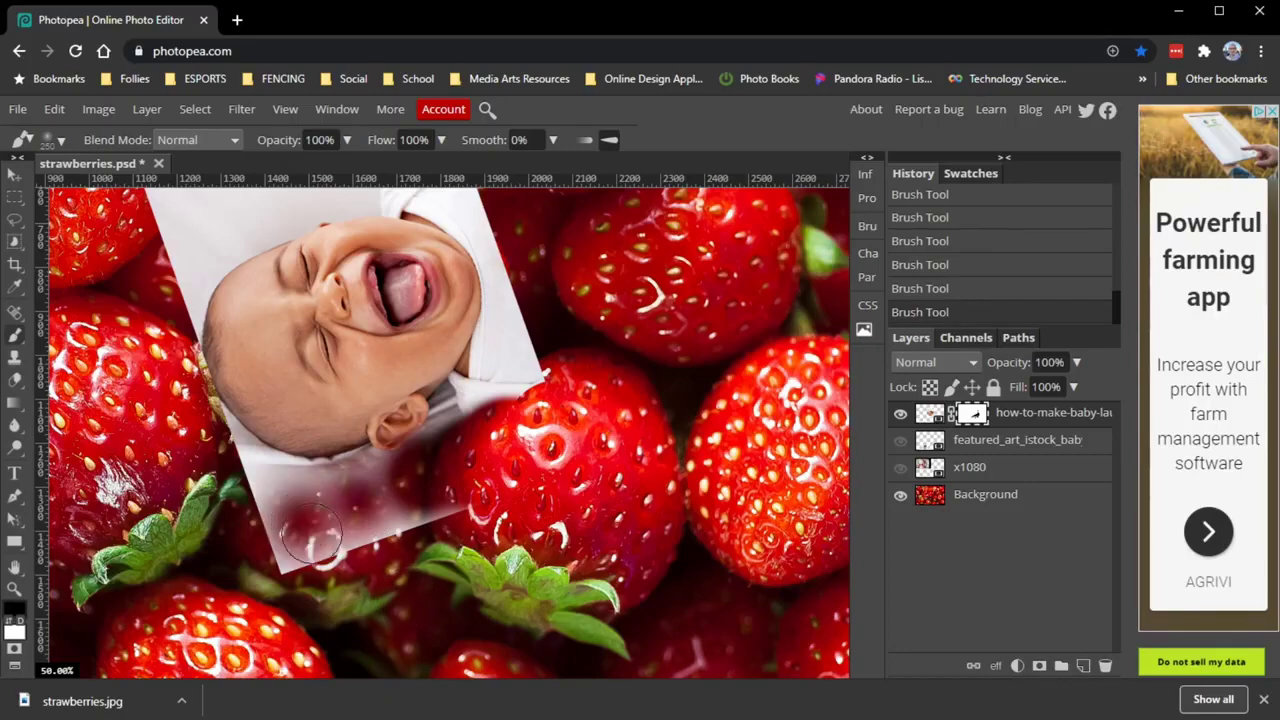
- Try a medium brush hardness, settle on 0% and enlarge the brush to 390 px
click(62, 142)
drag(75, 229, 196, 236)
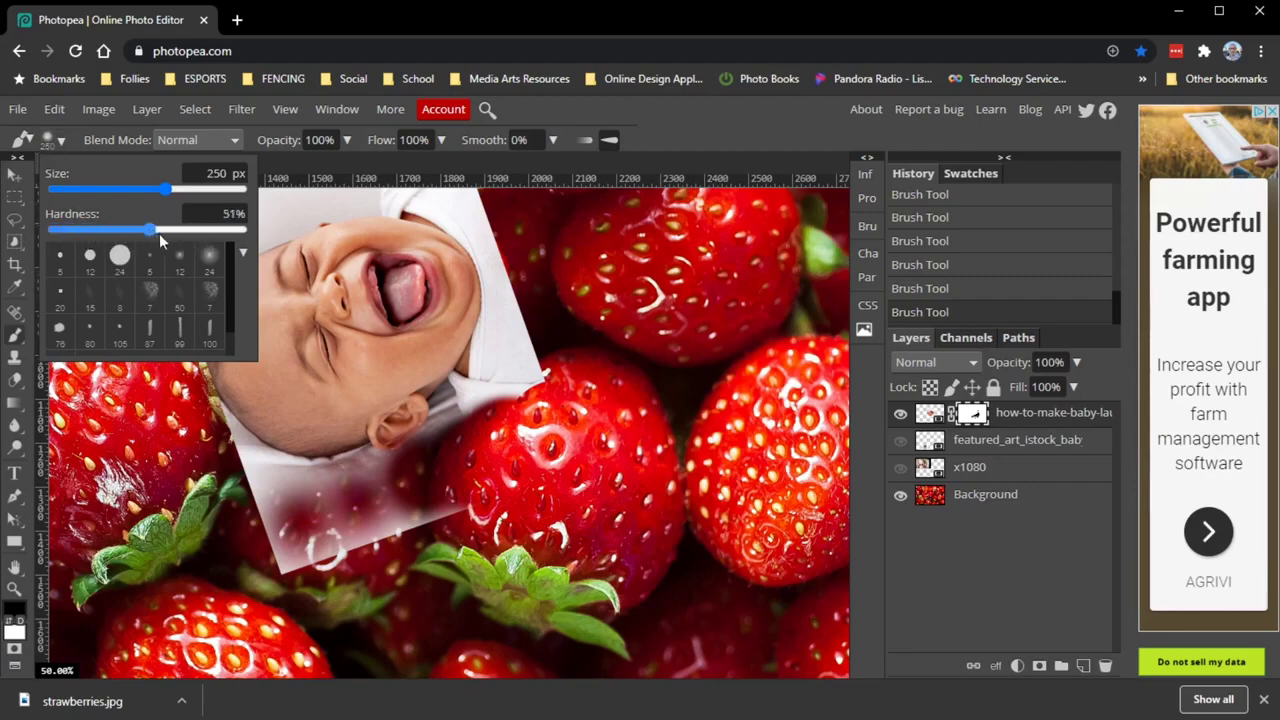
mouse_move(60, 228)
mouse_down()
mouse_move(320, 235)
mouse_move(226, 222)
mouse_move(240, 228)
mouse_move(20, 230)
mouse_up()
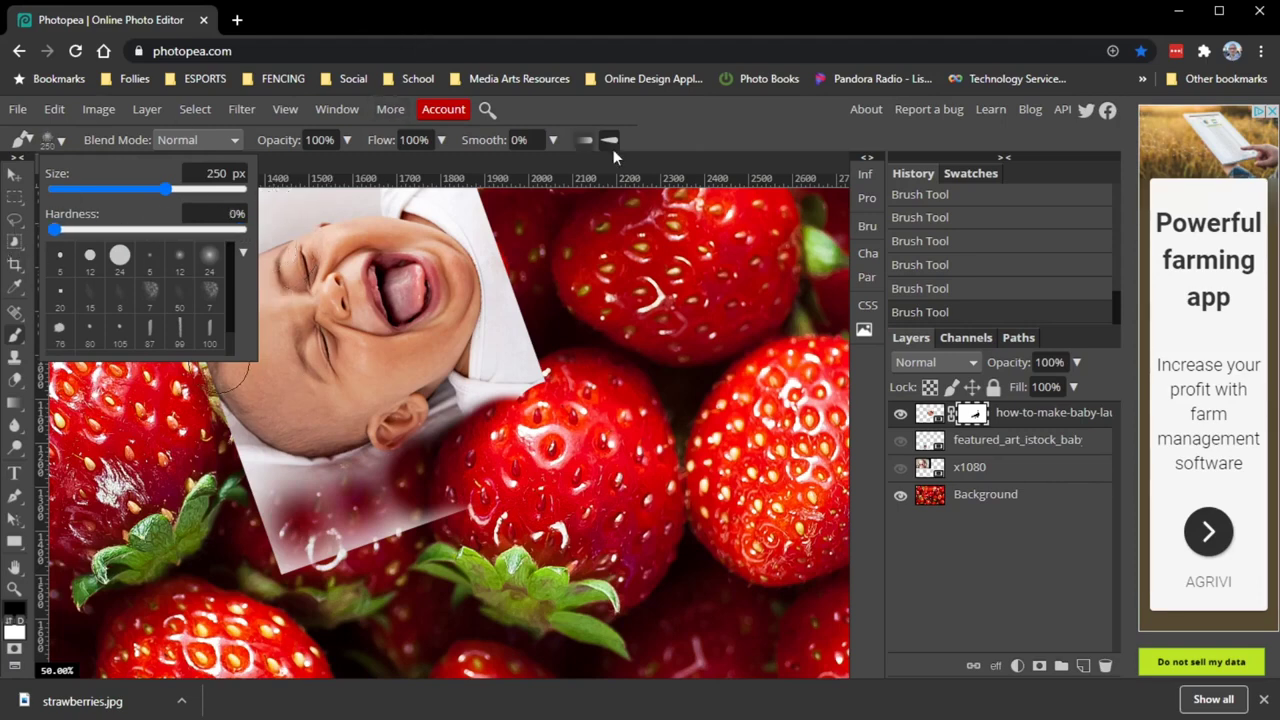
mouse_move(165, 188)
mouse_down()
mouse_move(52, 188)
mouse_move(185, 188)
mouse_up()
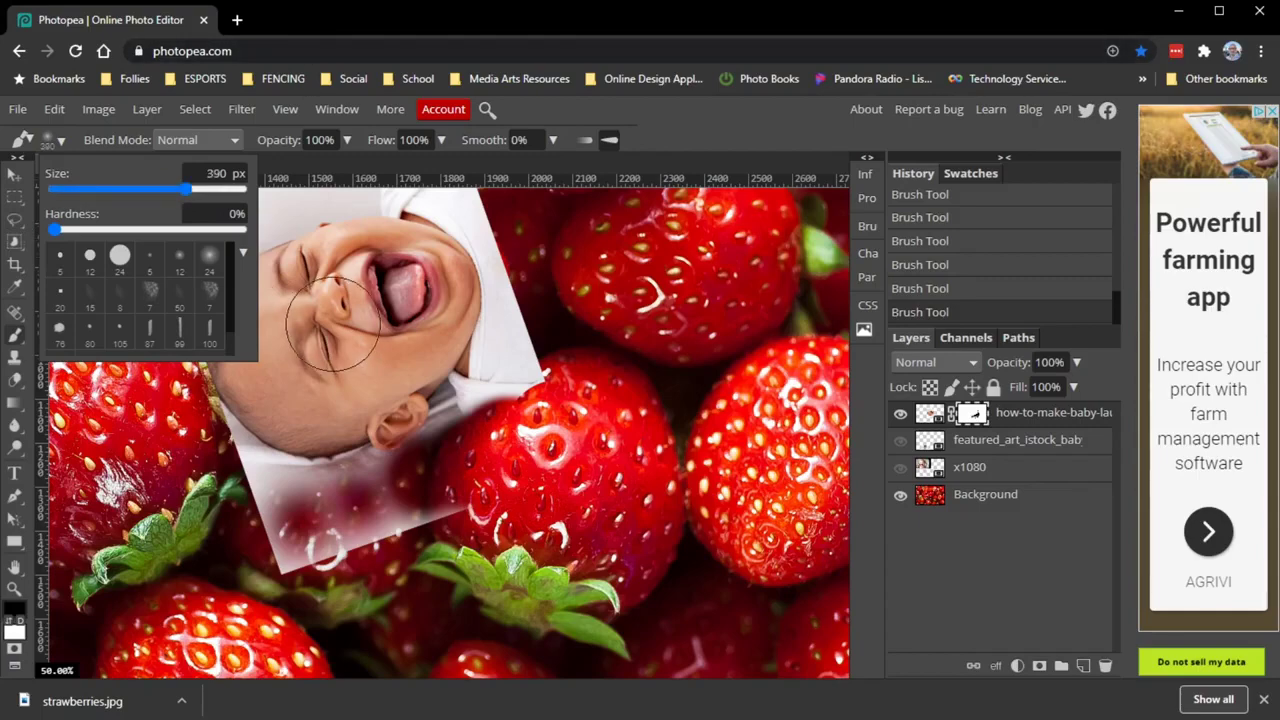
- Try a soft black stroke across the baby's face on the mask and undo it
mouse_move(340, 300)
mouse_down()
mouse_move(354, 375)
mouse_move(335, 418)
mouse_move(516, 385)
mouse_move(431, 427)
mouse_move(357, 390)
mouse_move(330, 363)
mouse_move(342, 352)
mouse_move(291, 303)
mouse_move(330, 330)
mouse_up()
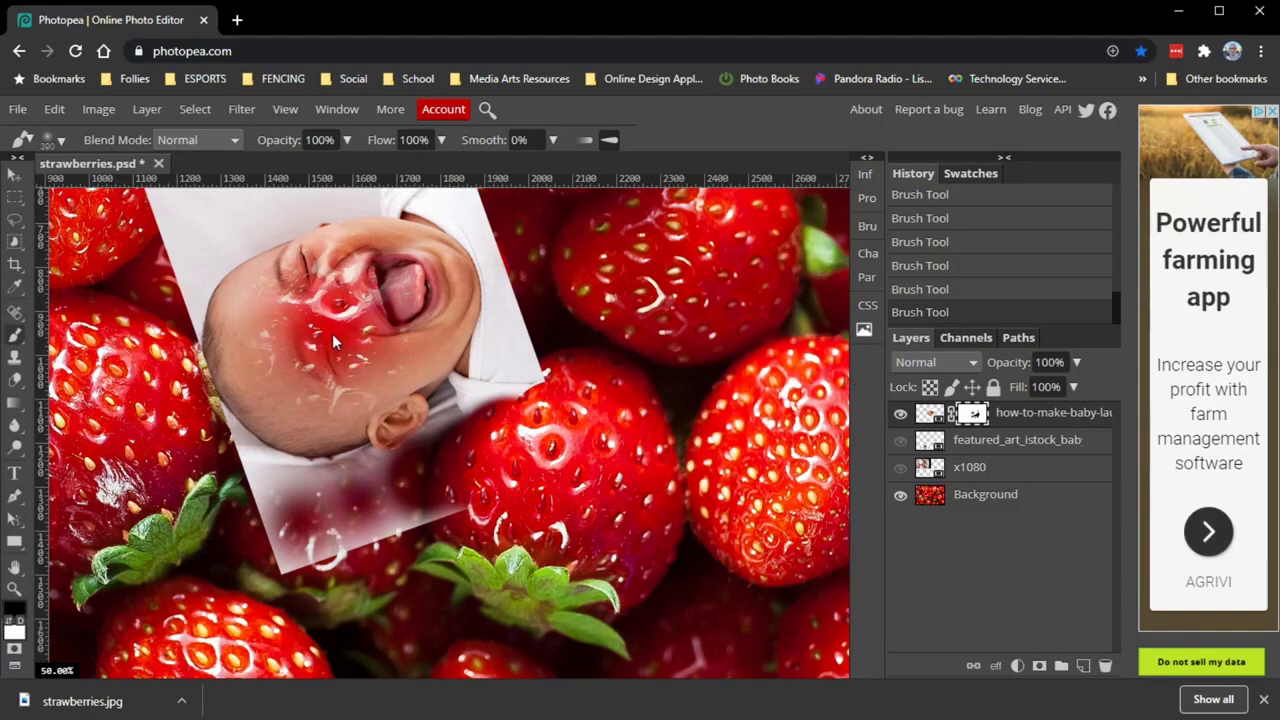
key(ctrl+z)
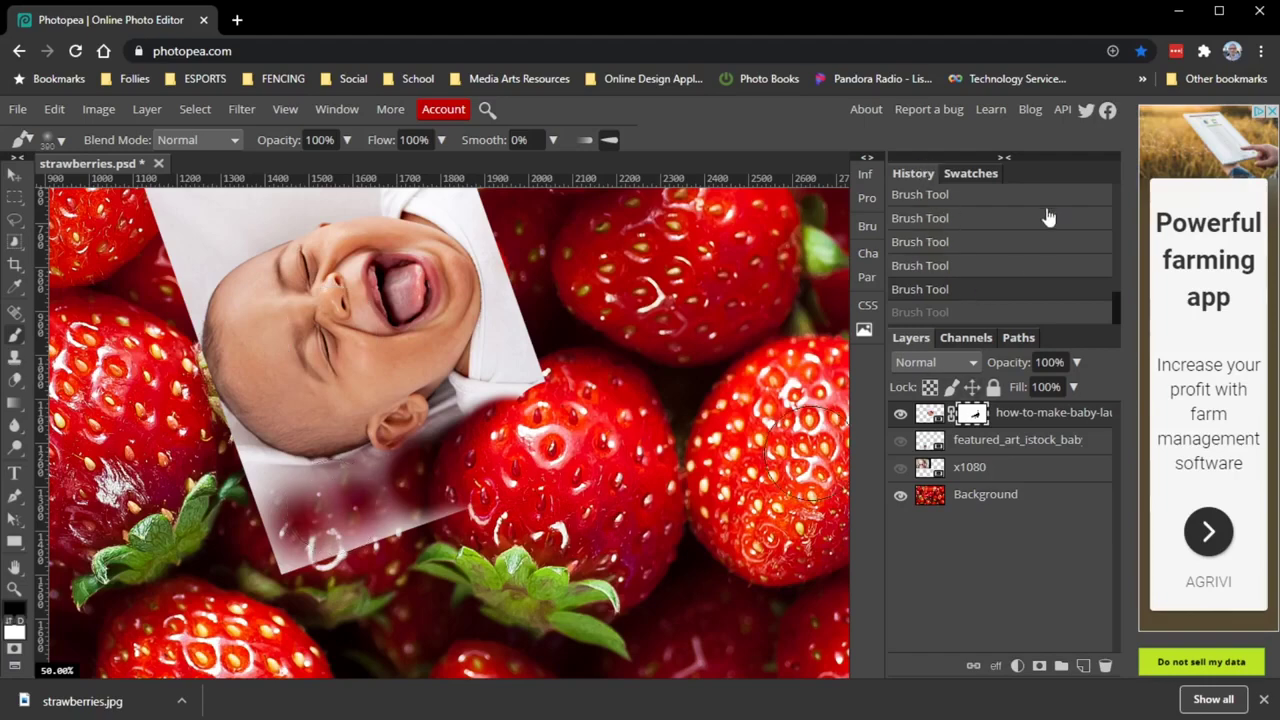
- Step back and forth through the recent brush states in the history, ending just before the stroke across the face
click(921, 316)
click(921, 292)
click(924, 267)
click(923, 244)
click(923, 221)
click(920, 196)
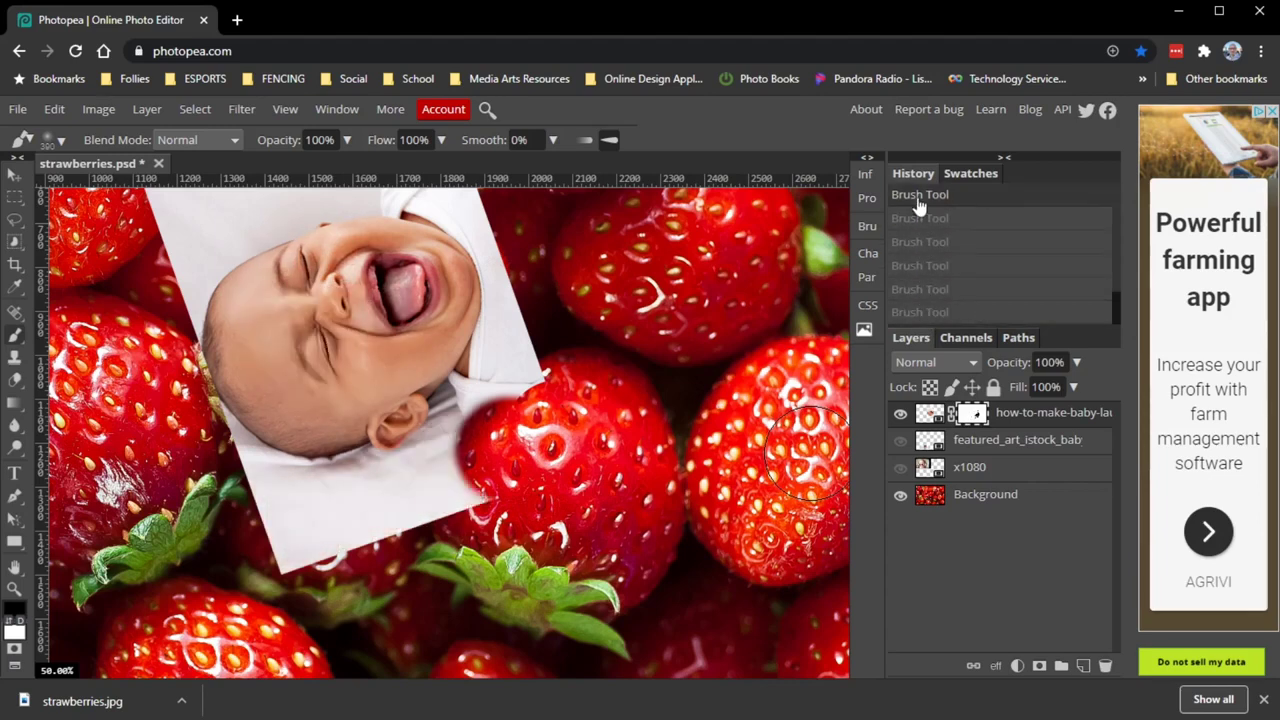
click(922, 220)
click(925, 243)
click(926, 266)
click(926, 288)
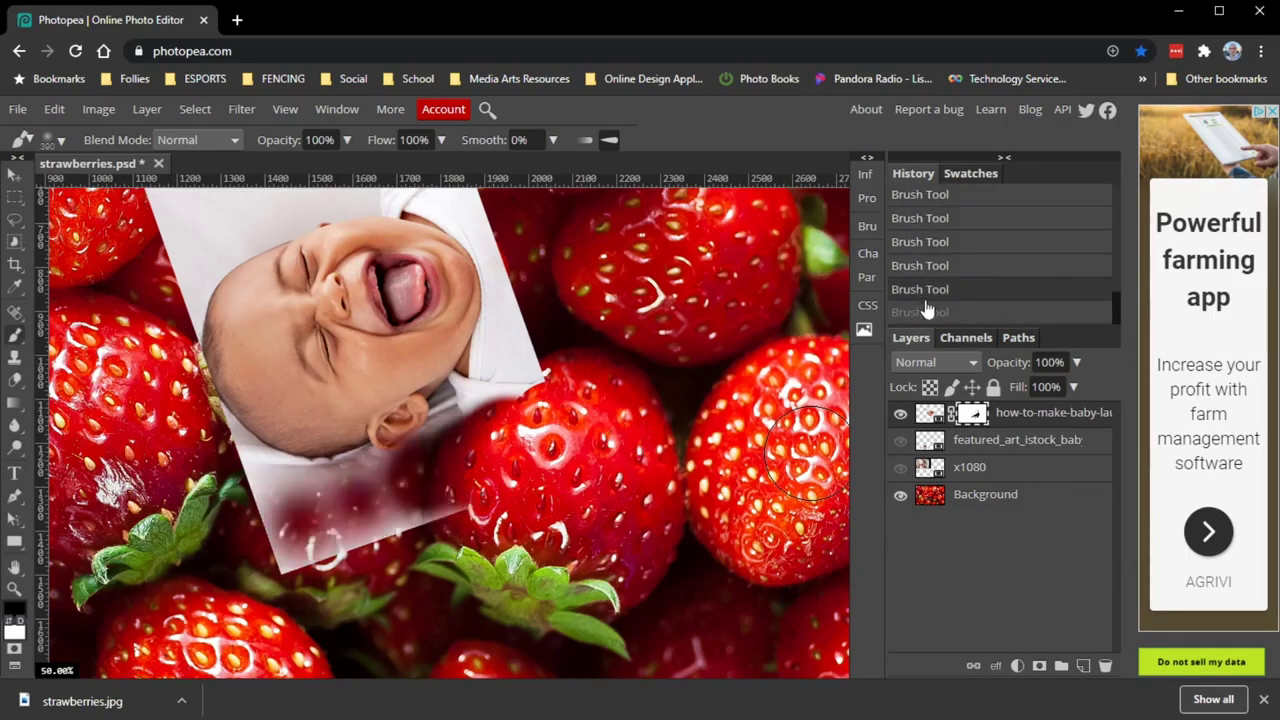
click(927, 313)
click(918, 291)
click(920, 266)
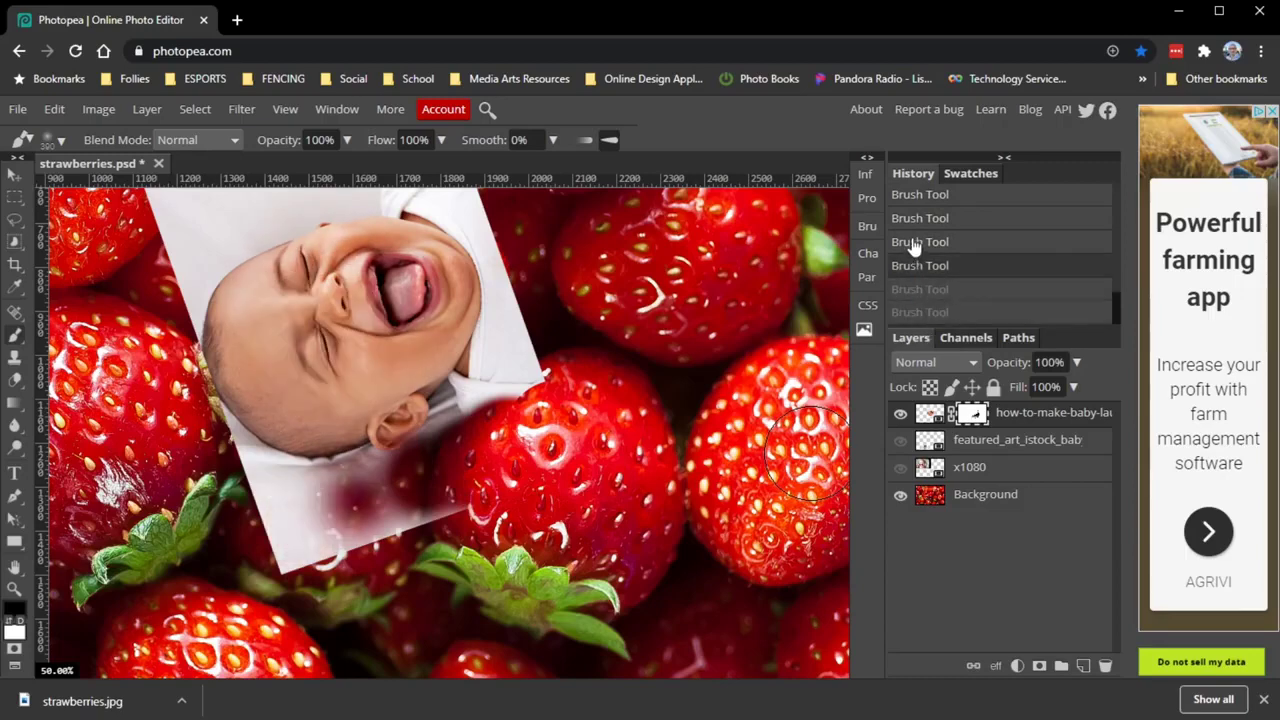
click(918, 243)
click(921, 267)
click(920, 290)
click(920, 313)
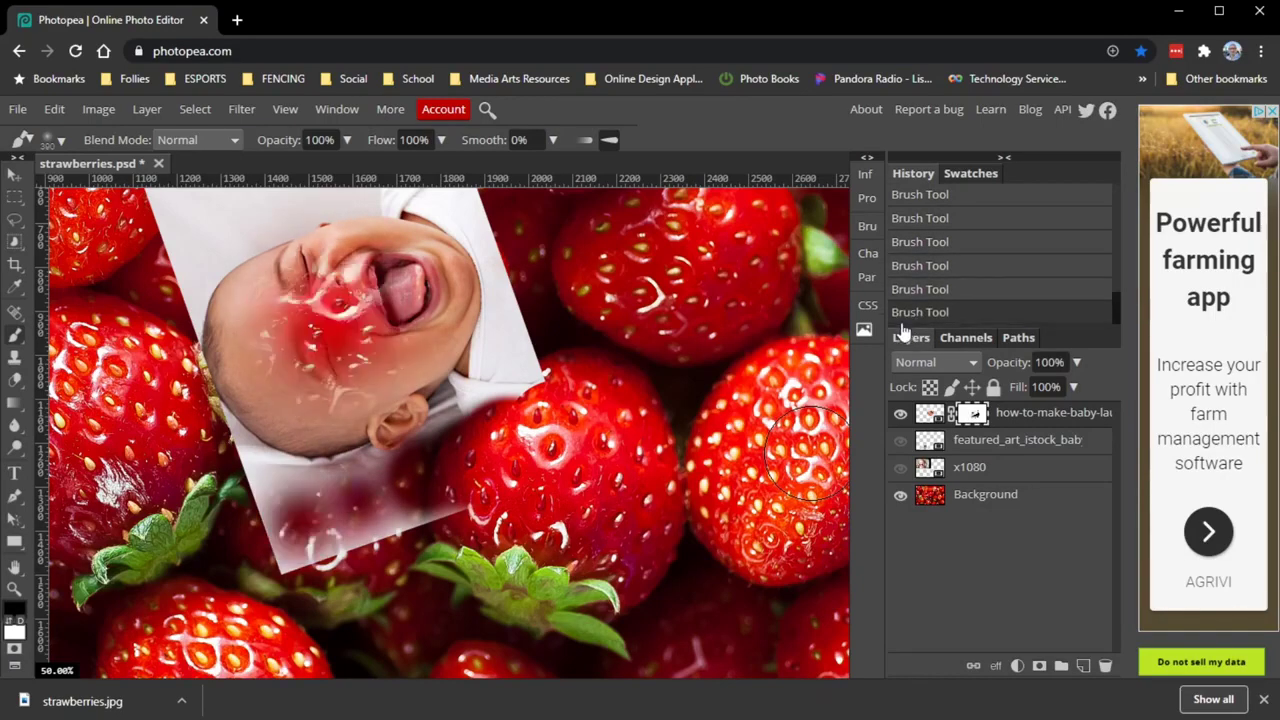
click(908, 291)
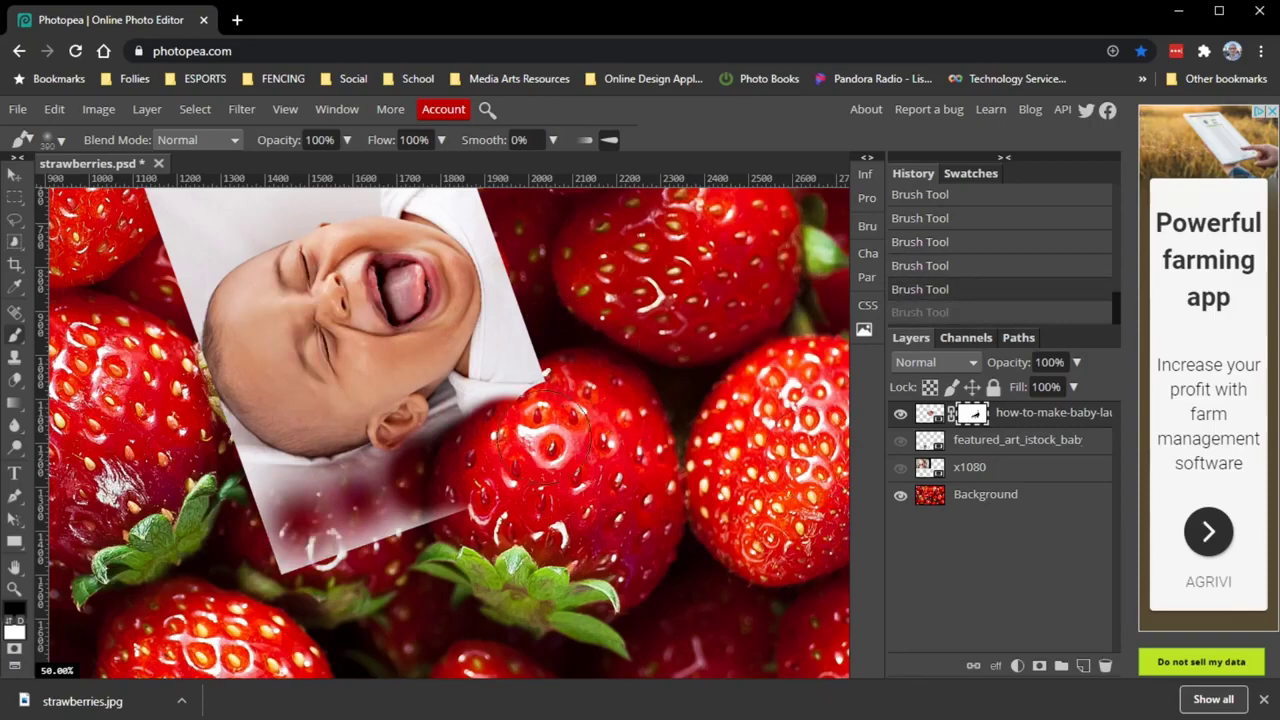
- Paint soft black on the mask to hide everything around the baby's face, including the photo's remnants over the strawberry above
mouse_move(460, 490)
mouse_down()
mouse_move(440, 478)
mouse_move(215, 555)
mouse_move(245, 440)
mouse_move(425, 490)
mouse_move(430, 412)
mouse_move(400, 408)
mouse_move(490, 370)
mouse_move(528, 450)
mouse_move(530, 300)
mouse_move(480, 330)
mouse_move(470, 240)
mouse_move(537, 236)
mouse_move(493, 165)
mouse_move(430, 185)
mouse_move(455, 166)
mouse_move(367, 167)
mouse_move(175, 220)
mouse_move(160, 270)
mouse_move(200, 300)
mouse_move(230, 375)
mouse_move(255, 395)
mouse_up()
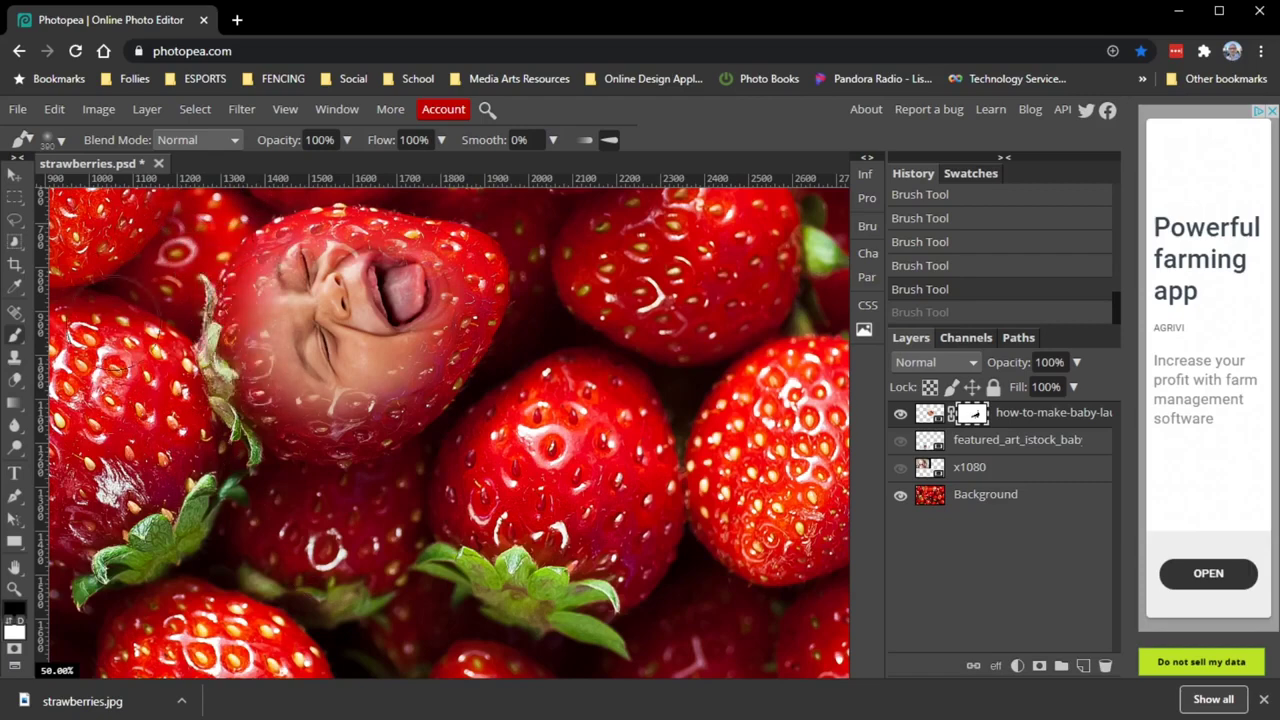
drag(250, 340, 207, 327)
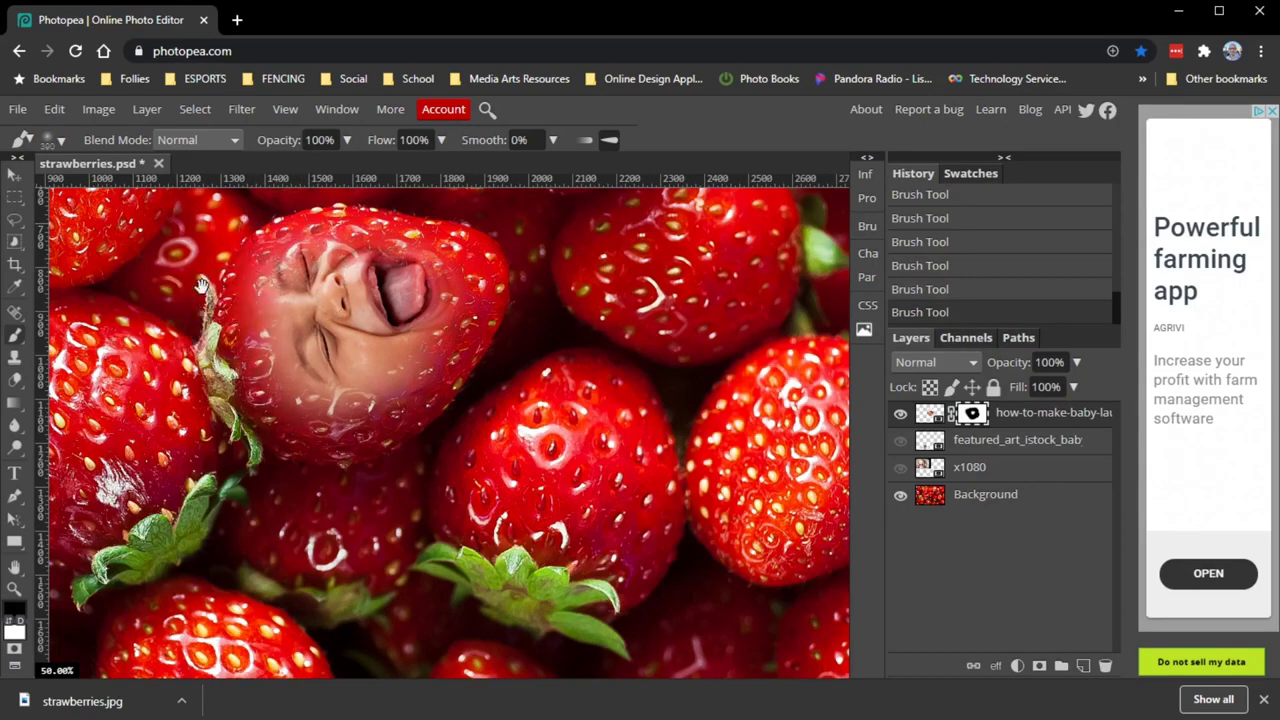
mouse_move(200, 287)
mouse_down()
mouse_move(257, 358)
mouse_move(286, 458)
mouse_move(330, 538)
mouse_move(340, 472)
mouse_move(370, 516)
mouse_up()
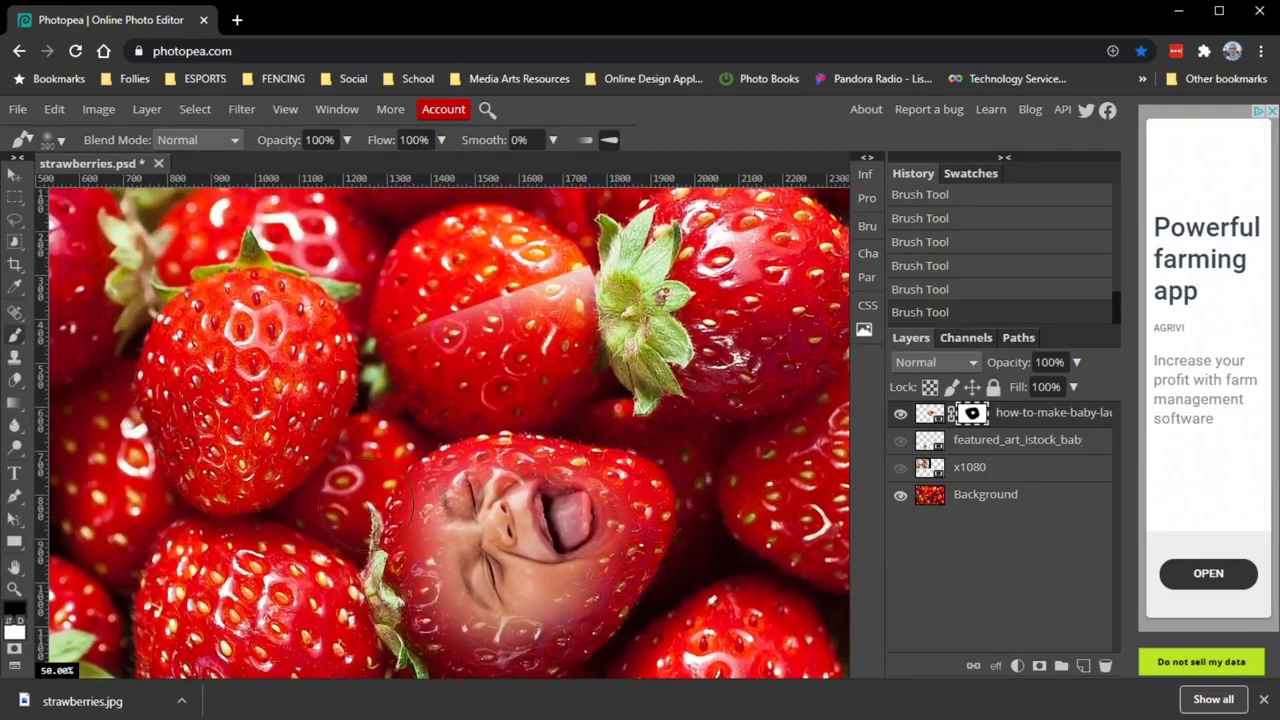
mouse_move(413, 328)
mouse_down()
mouse_move(658, 285)
mouse_move(527, 283)
mouse_move(493, 318)
mouse_move(405, 345)
mouse_up()
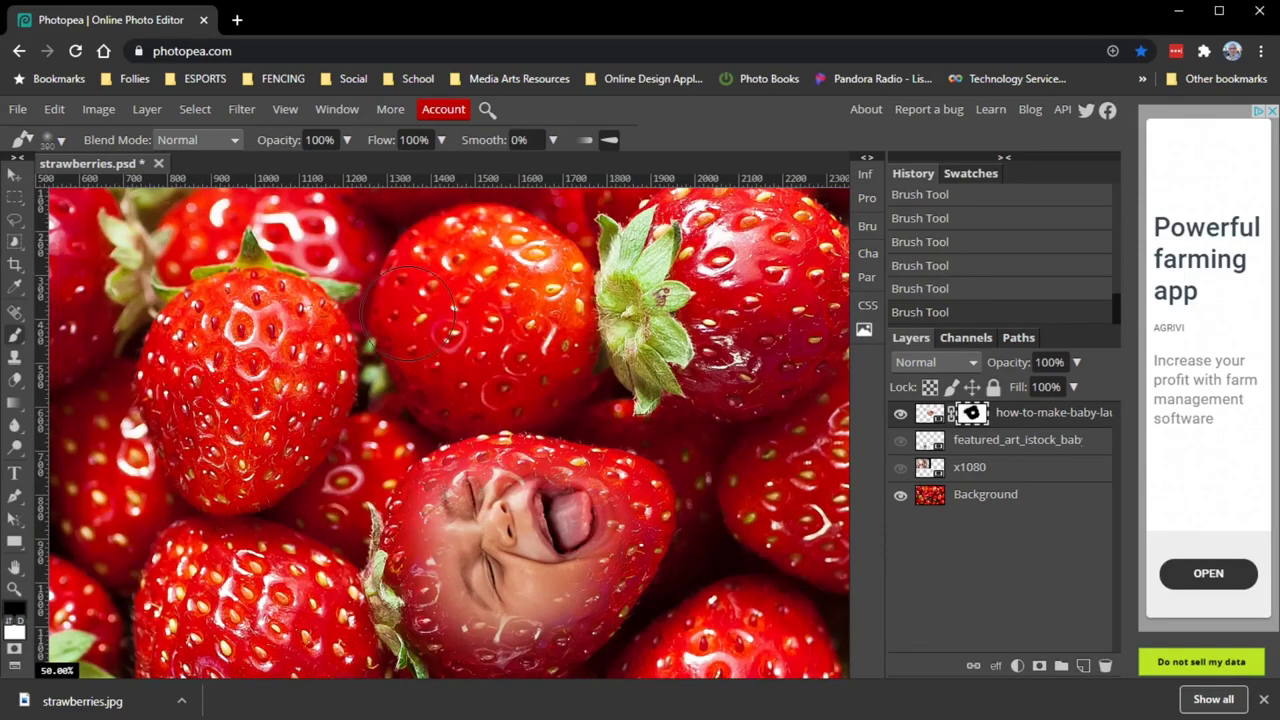
- Check the whole composition and face up close, and move the masked baby photo slightly down and to the left
click(14, 589)
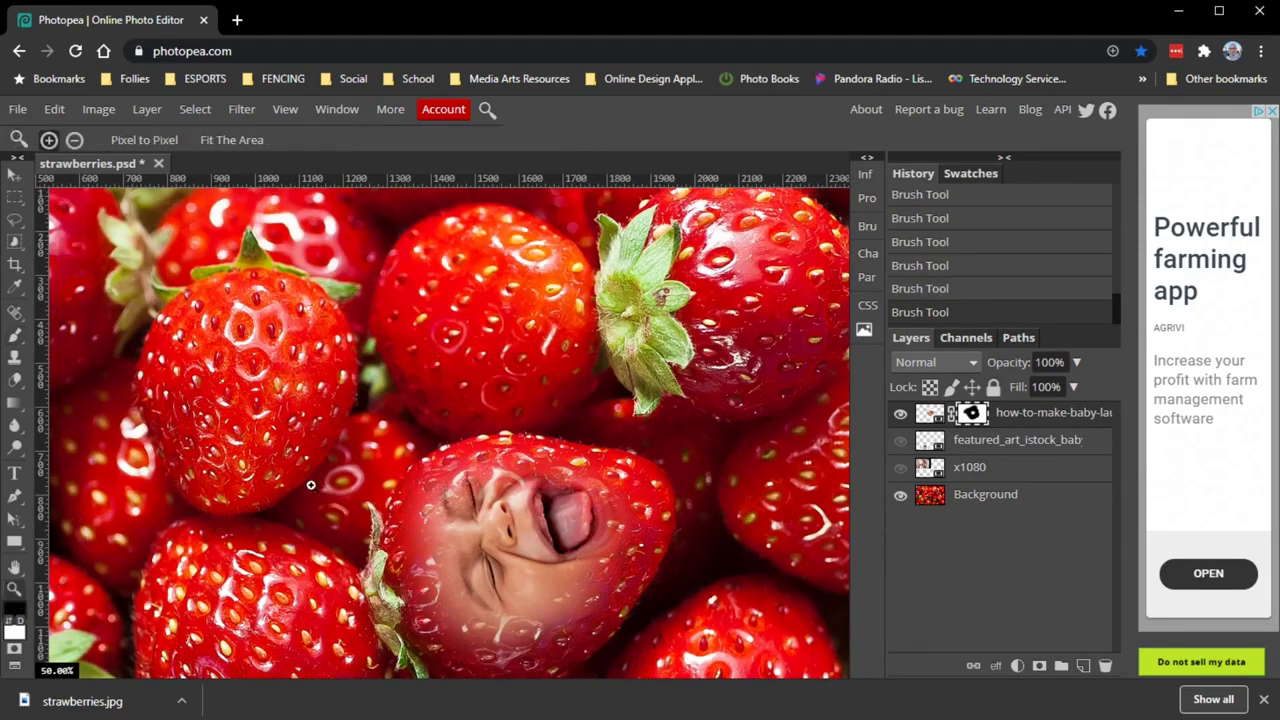
alt+click(430, 444)
alt+click(425, 543)
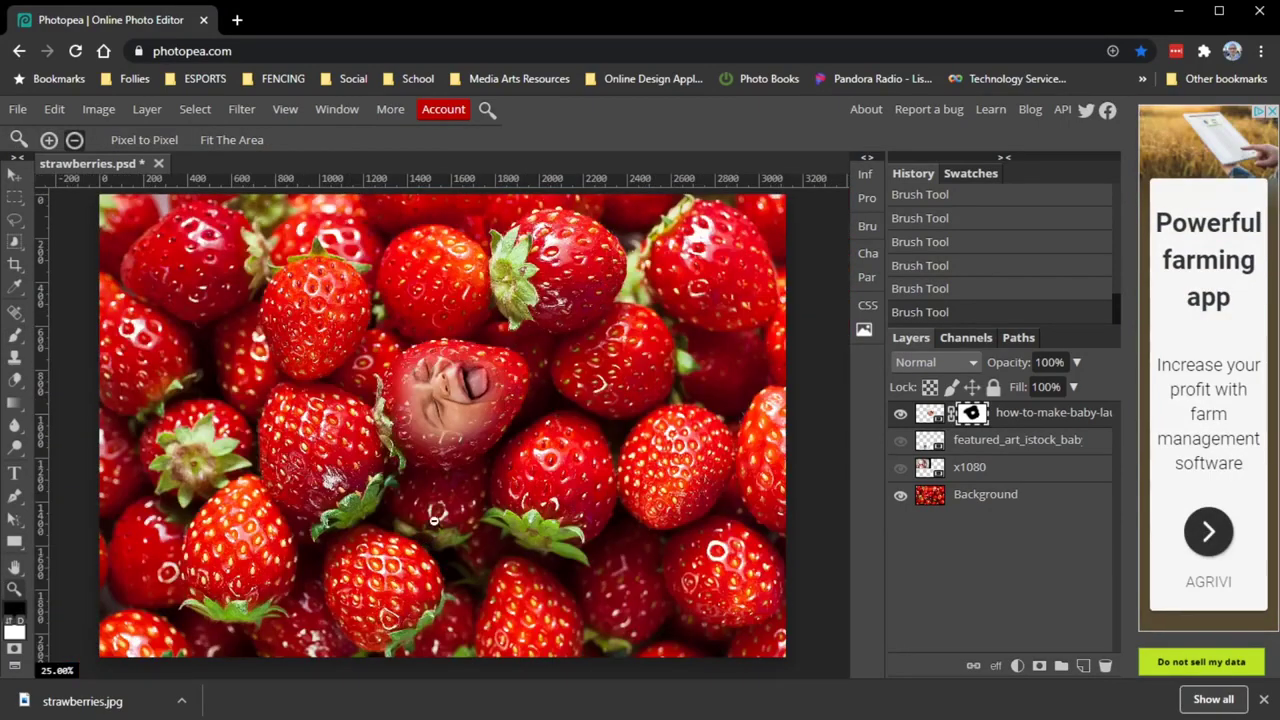
click(454, 391)
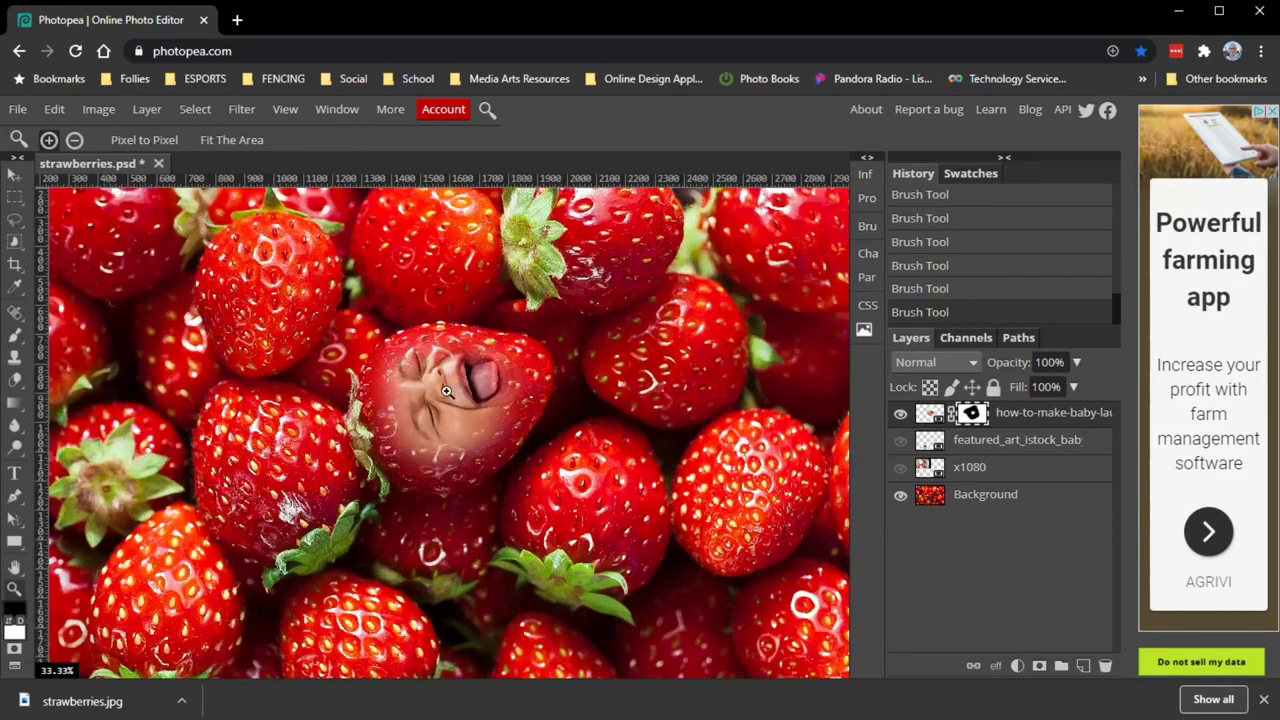
click(439, 386)
click(438, 382)
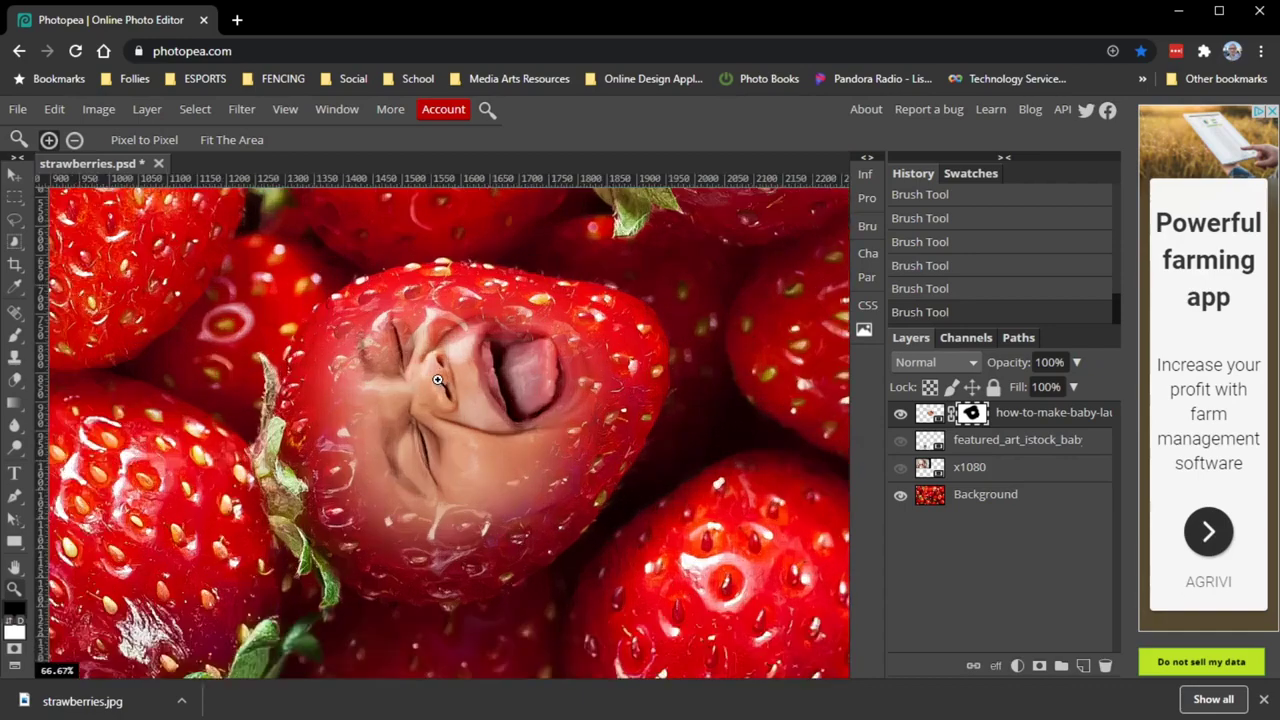
click(16, 176)
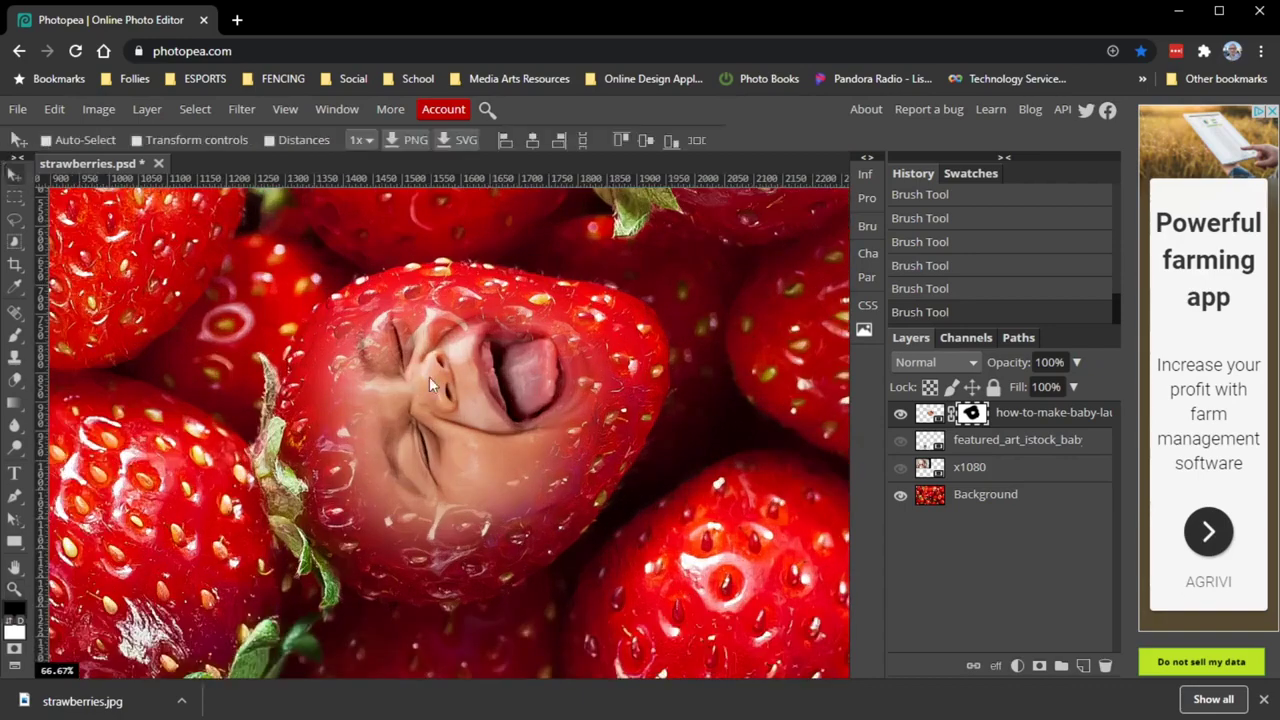
mouse_move(483, 432)
mouse_down()
mouse_move(506, 441)
mouse_move(482, 443)
mouse_move(513, 425)
mouse_move(475, 448)
mouse_up()
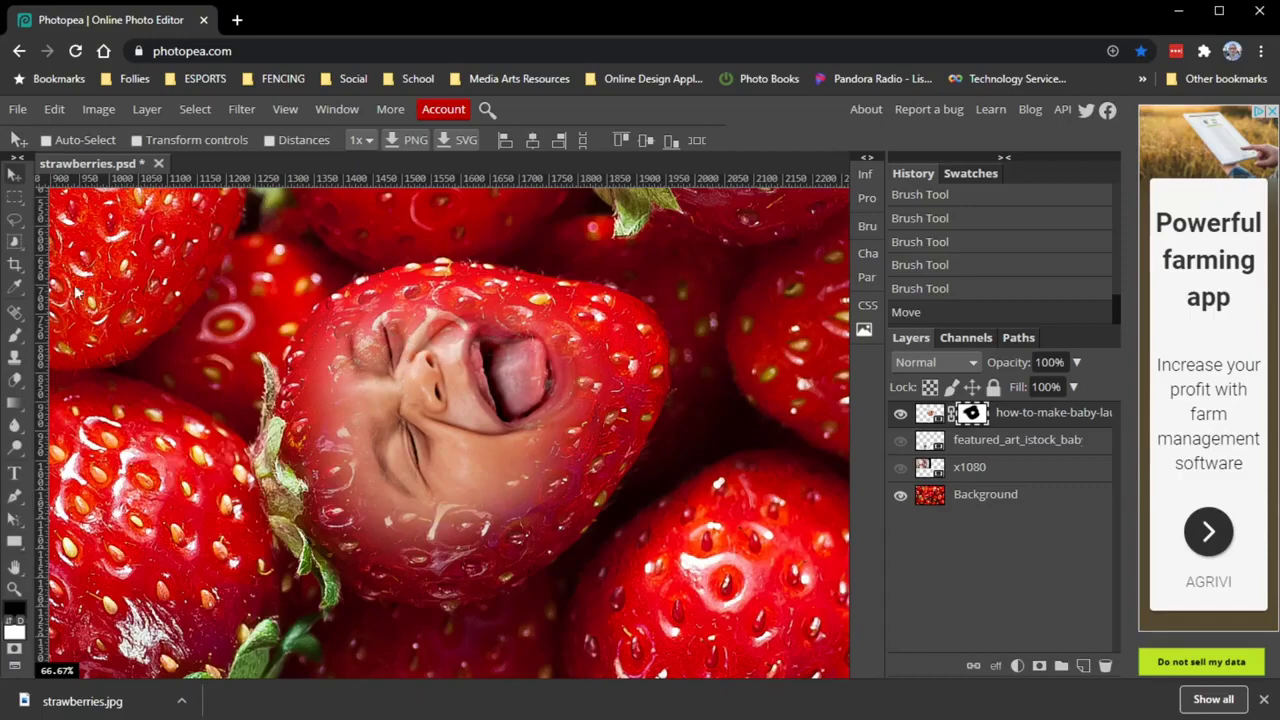
- Paint white on the mask with a smaller soft brush to restore the baby's eyes, nose and mouth, and switch editing back to the photo itself
click(14, 338)
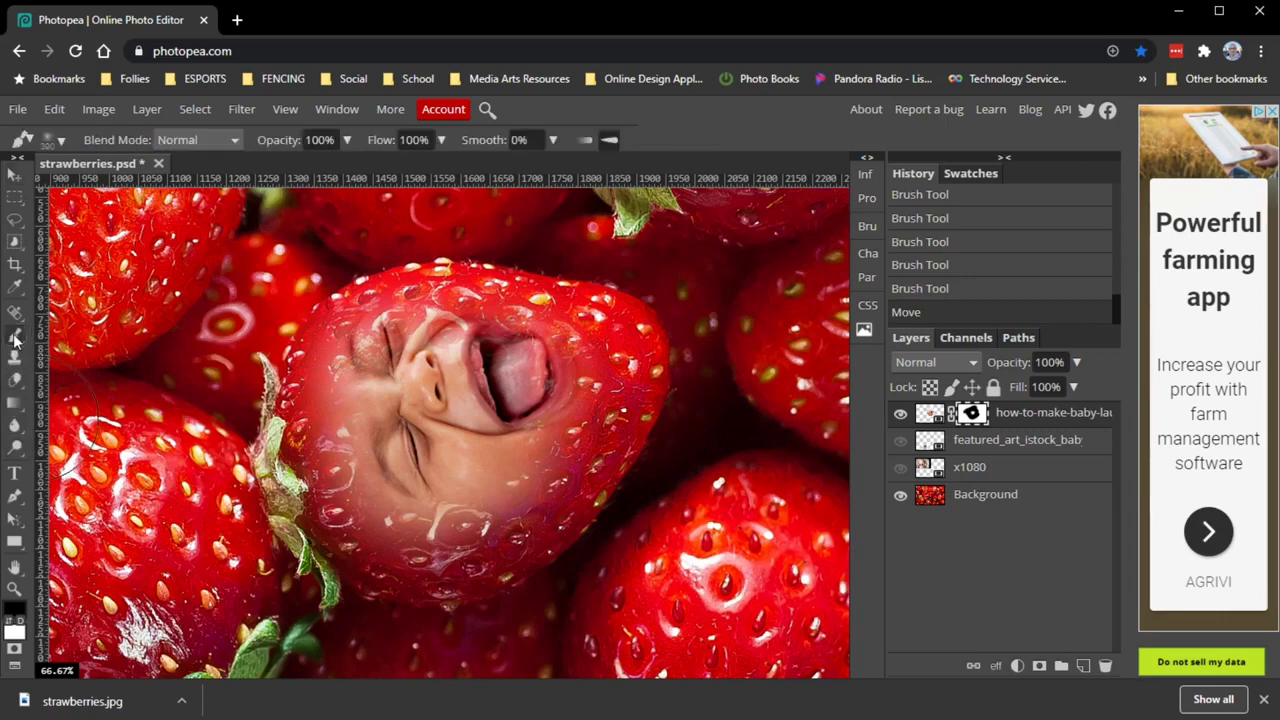
click(9, 622)
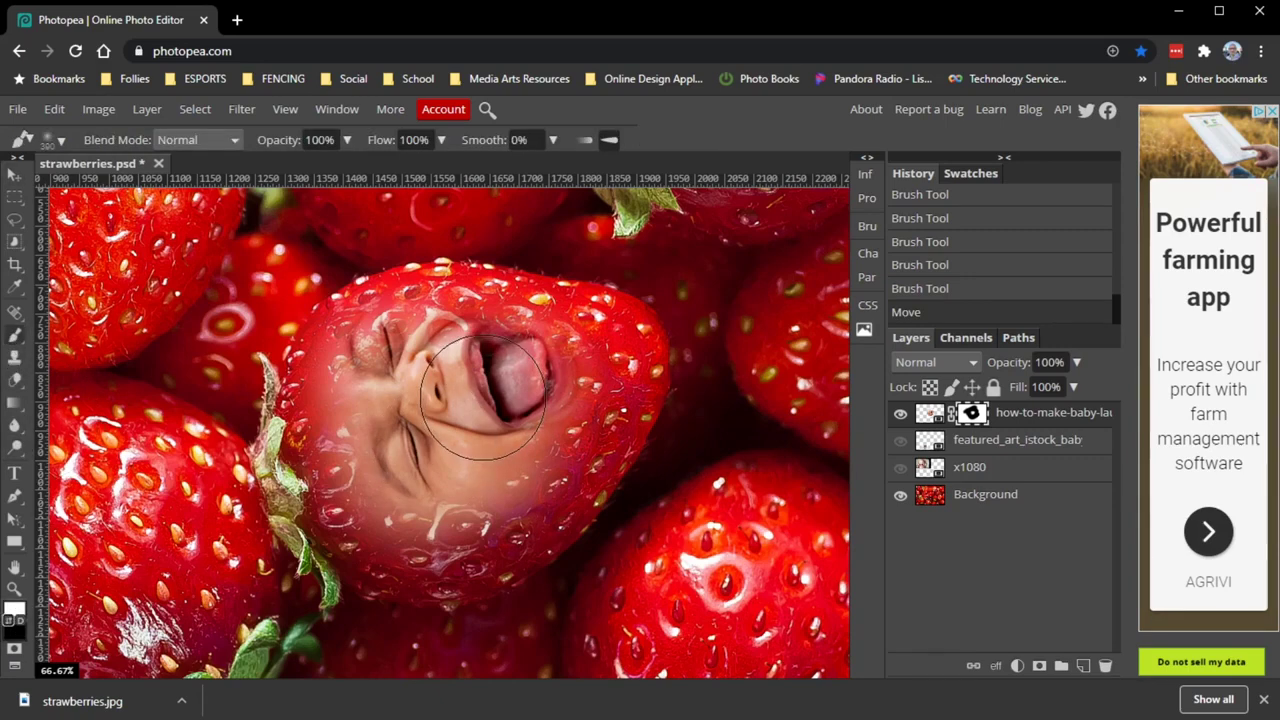
key(bracketleft)
key(bracketleft)
key(bracketleft)
key(bracketleft)
key(bracketleft)
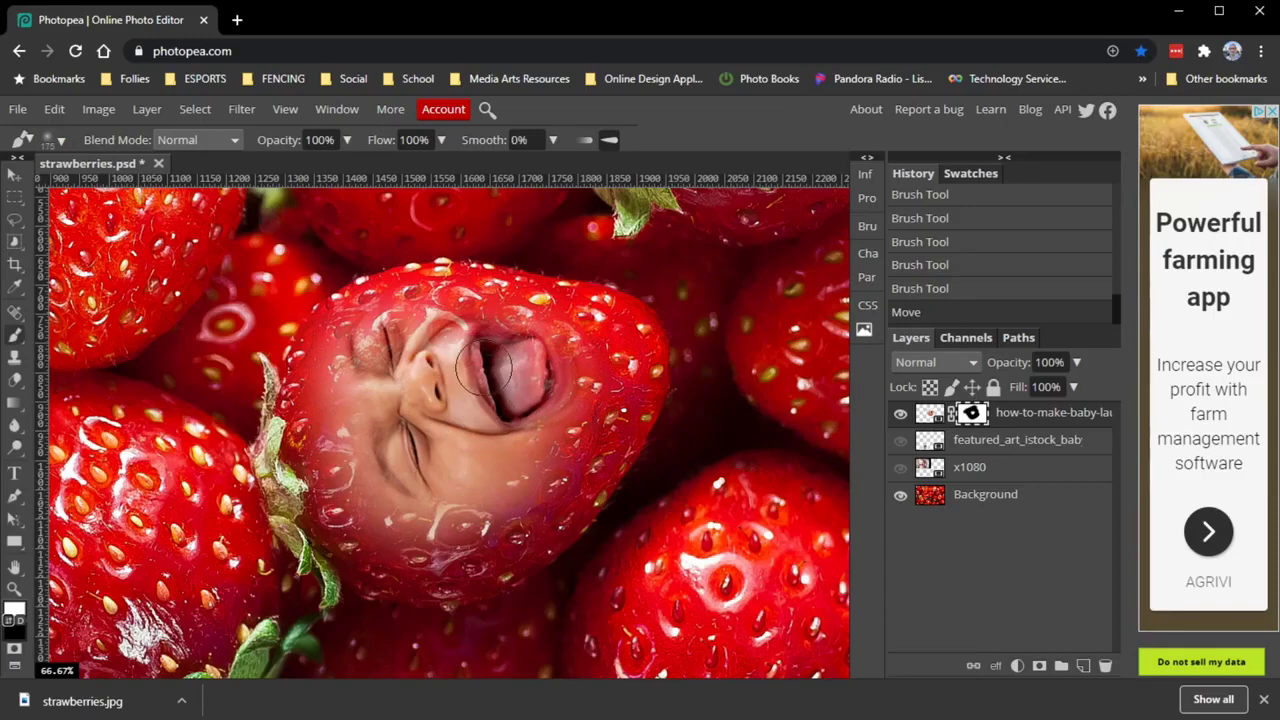
mouse_move(482, 370)
mouse_down()
mouse_move(475, 395)
mouse_move(520, 340)
mouse_move(495, 343)
mouse_move(505, 395)
mouse_move(580, 365)
mouse_move(560, 390)
mouse_up()
mouse_move(445, 420)
mouse_down()
mouse_move(425, 333)
mouse_move(427, 410)
mouse_move(387, 373)
mouse_move(384, 349)
mouse_move(436, 481)
mouse_move(380, 377)
mouse_move(410, 440)
mouse_up()
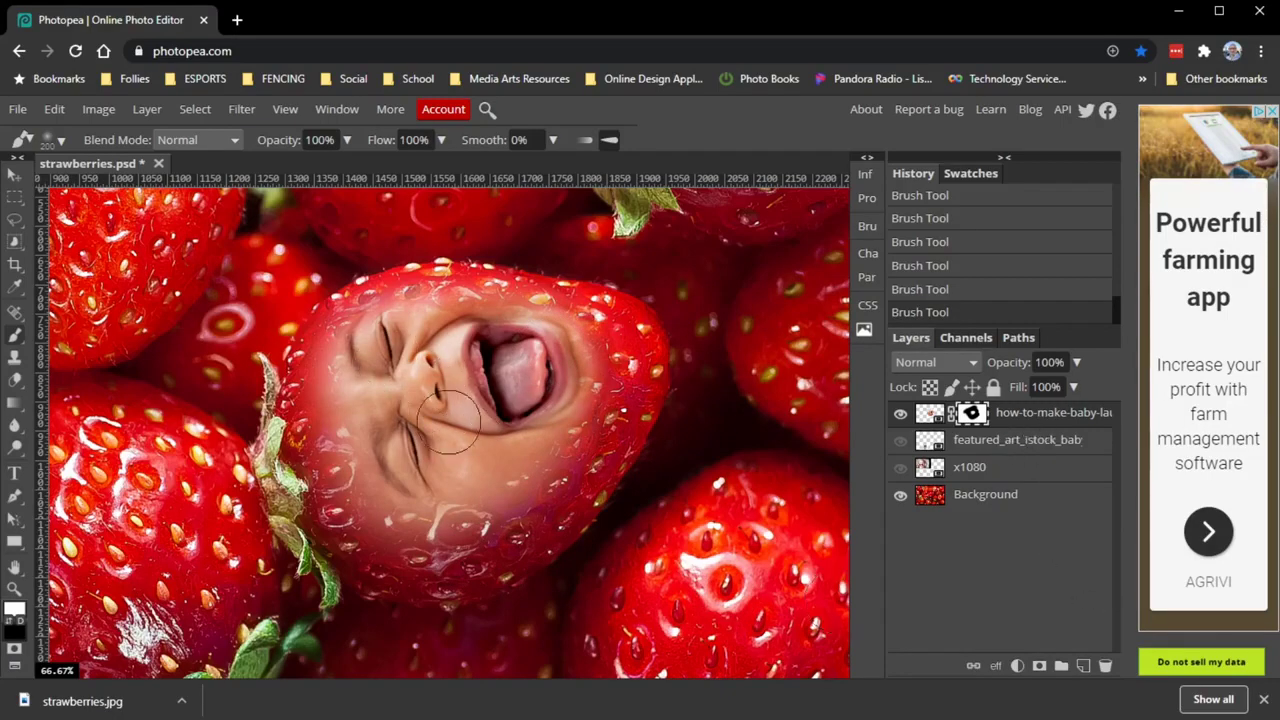
click(14, 176)
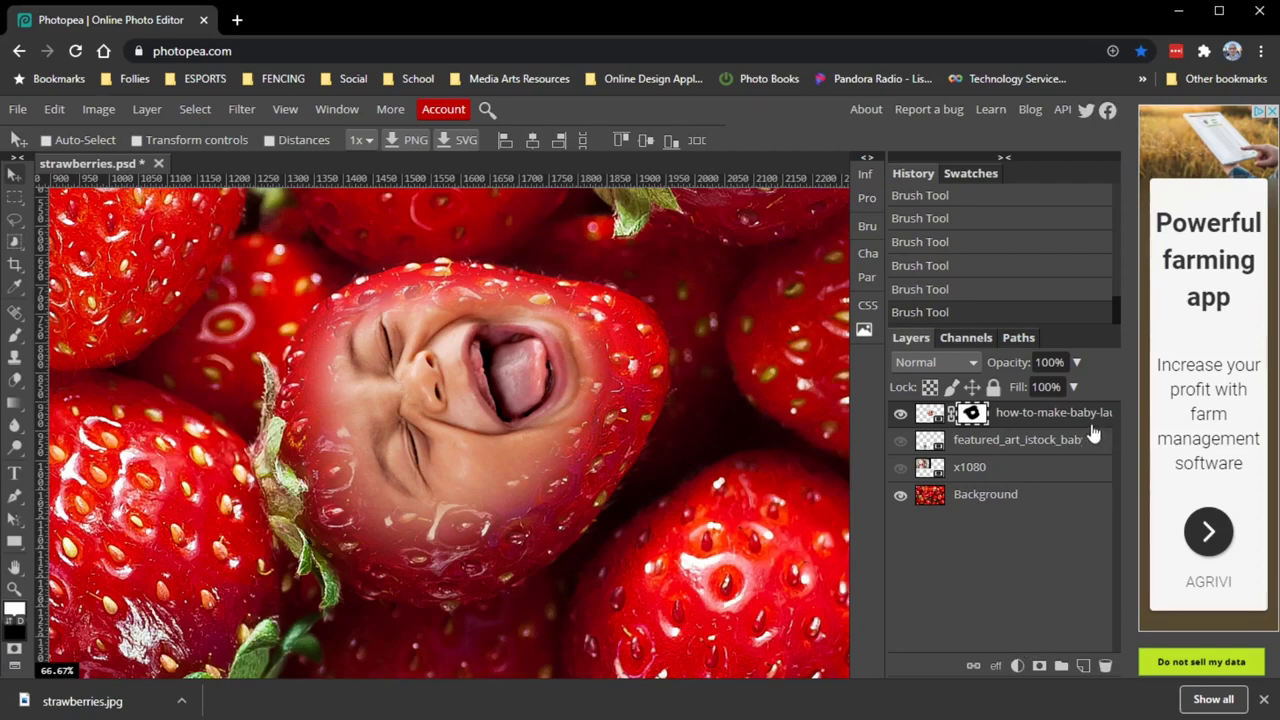
key(ctrl+2)
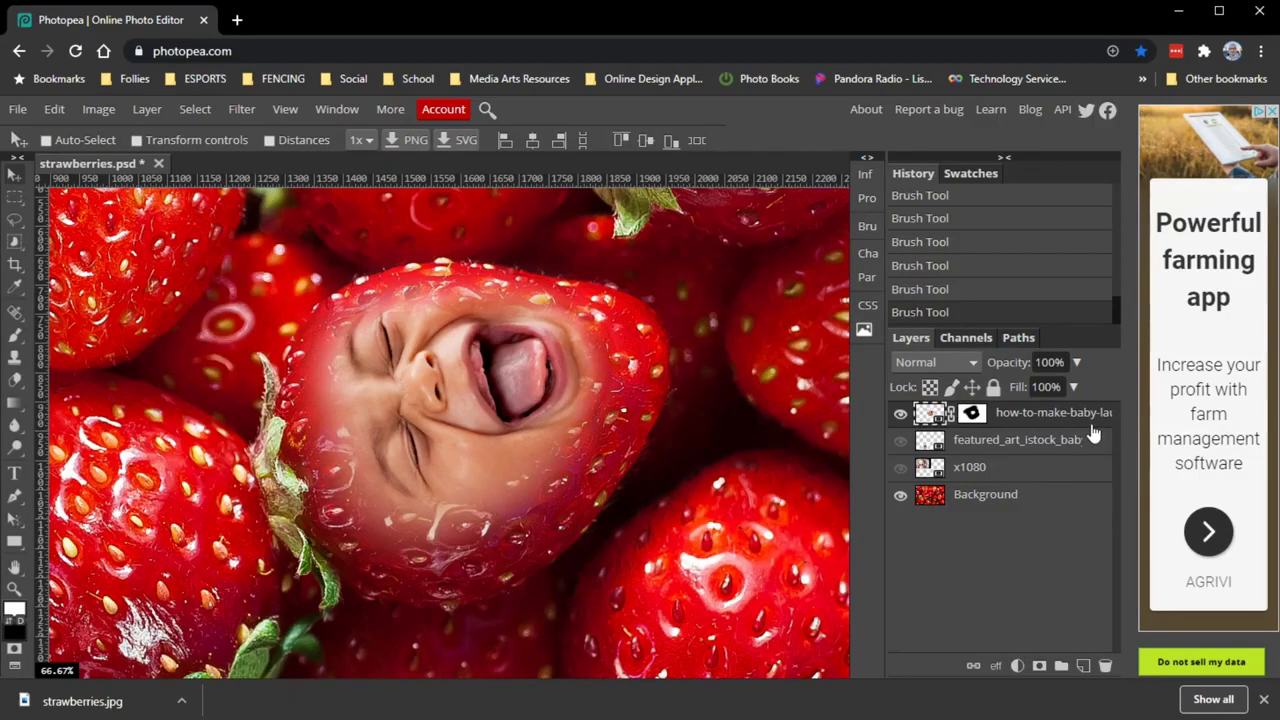
double_click(1010, 420)
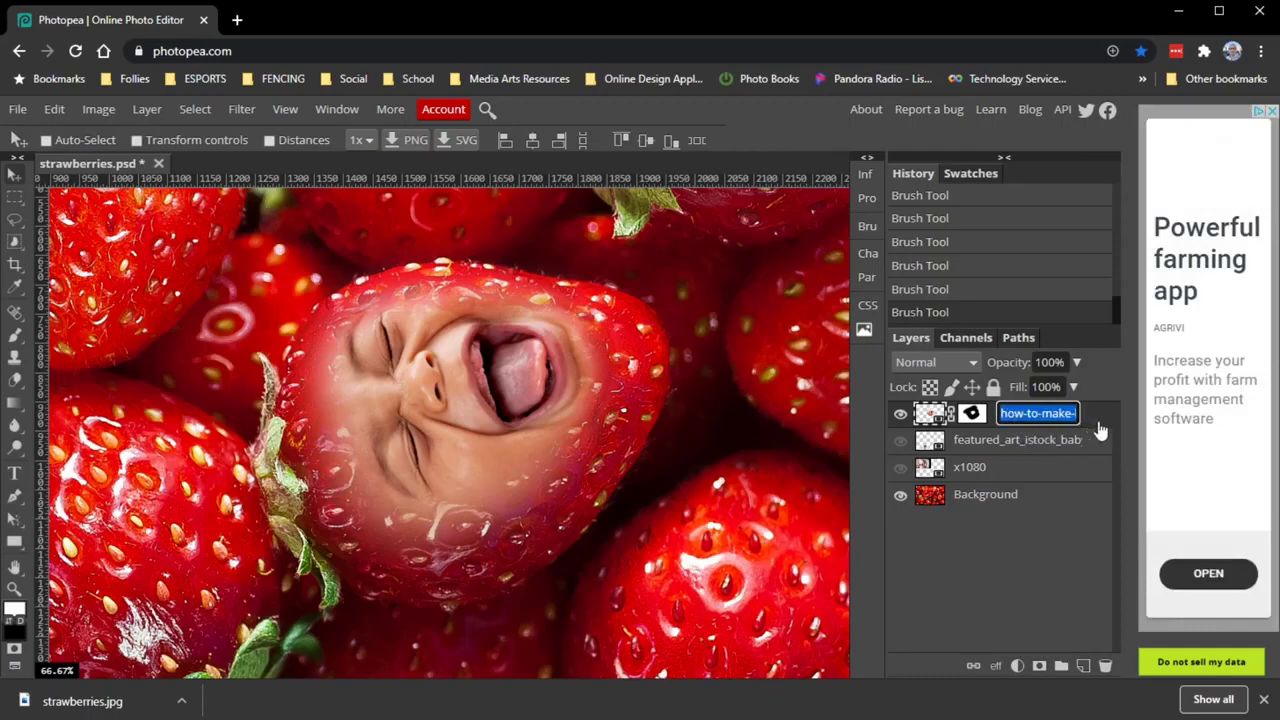
key(Return)
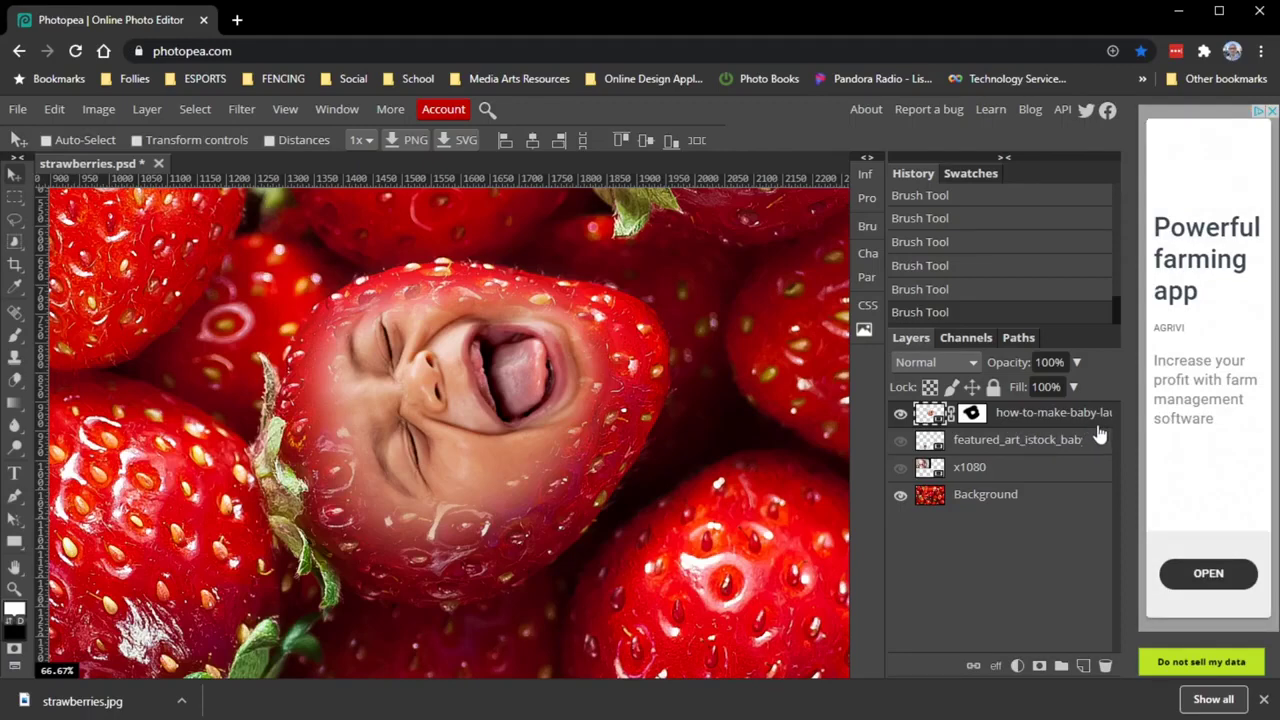
double_click(1098, 427)
key(Return)
double_click(1101, 428)
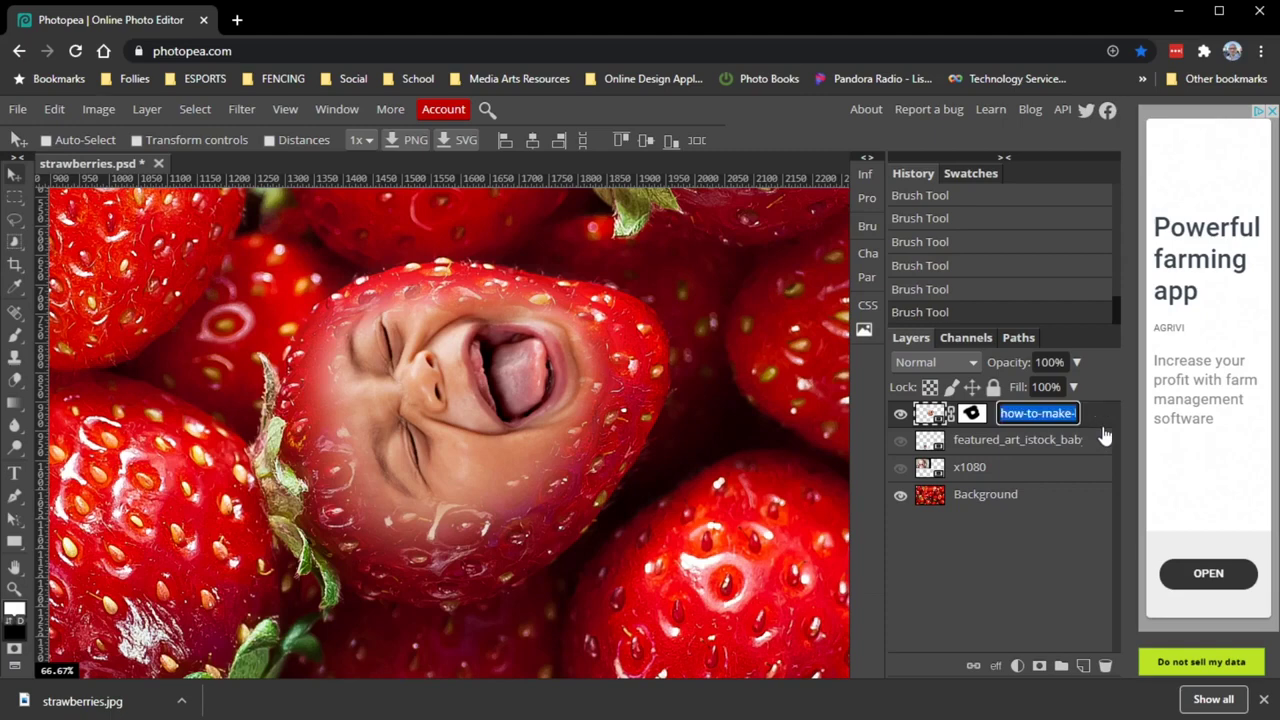
key(Return)
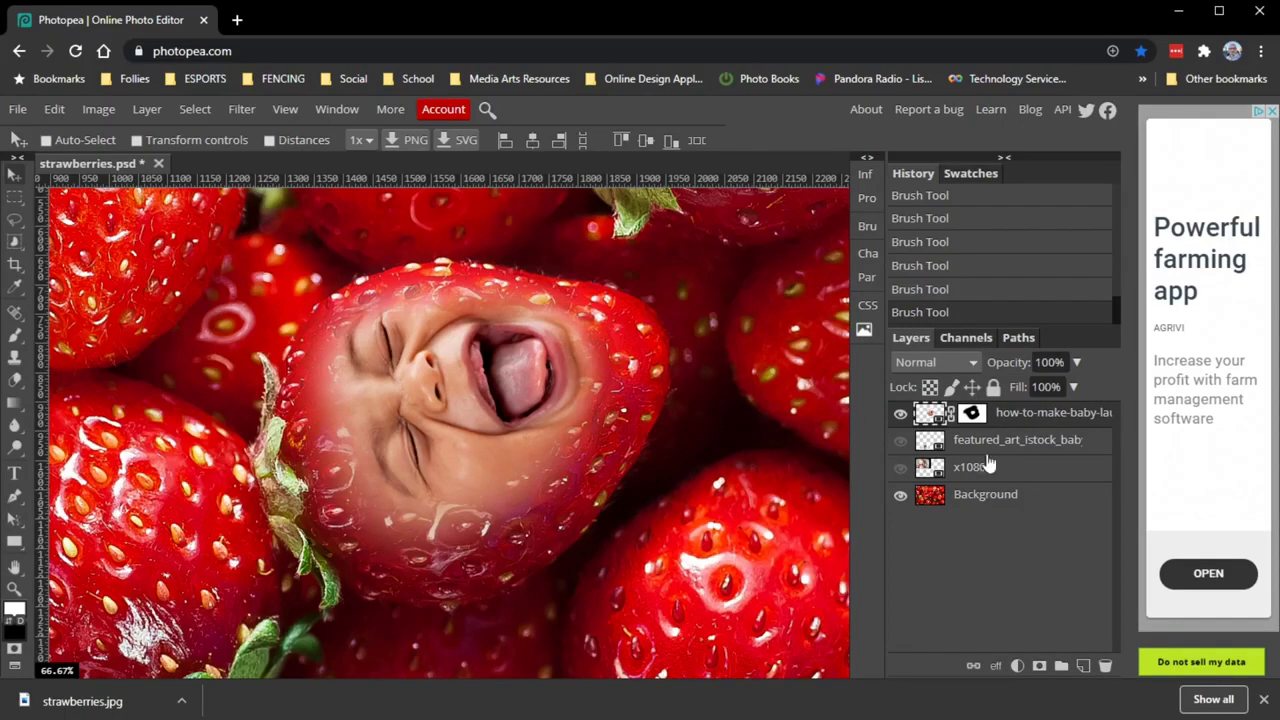
- Widen the layers area to show the full layer names, and open the layer style of how-to-make-baby-laugh with the face kept in view
drag(1276, 450, 1279, 450)
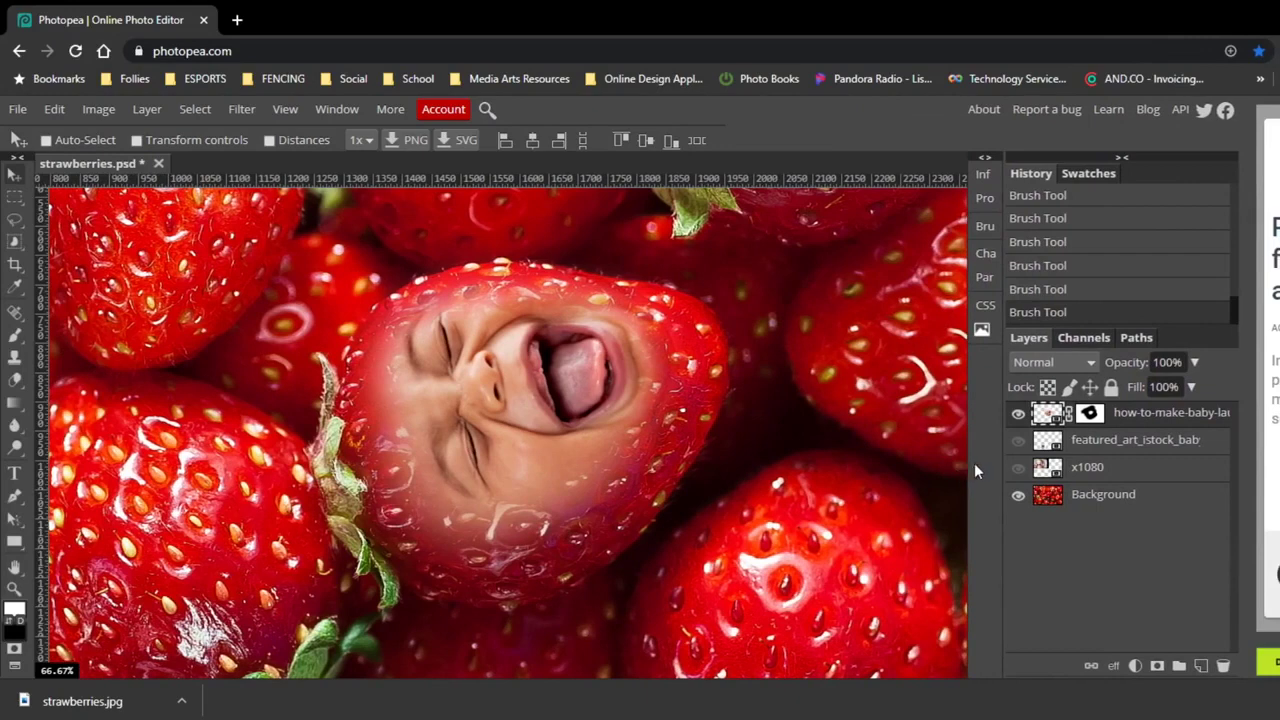
drag(1002, 461, 922, 461)
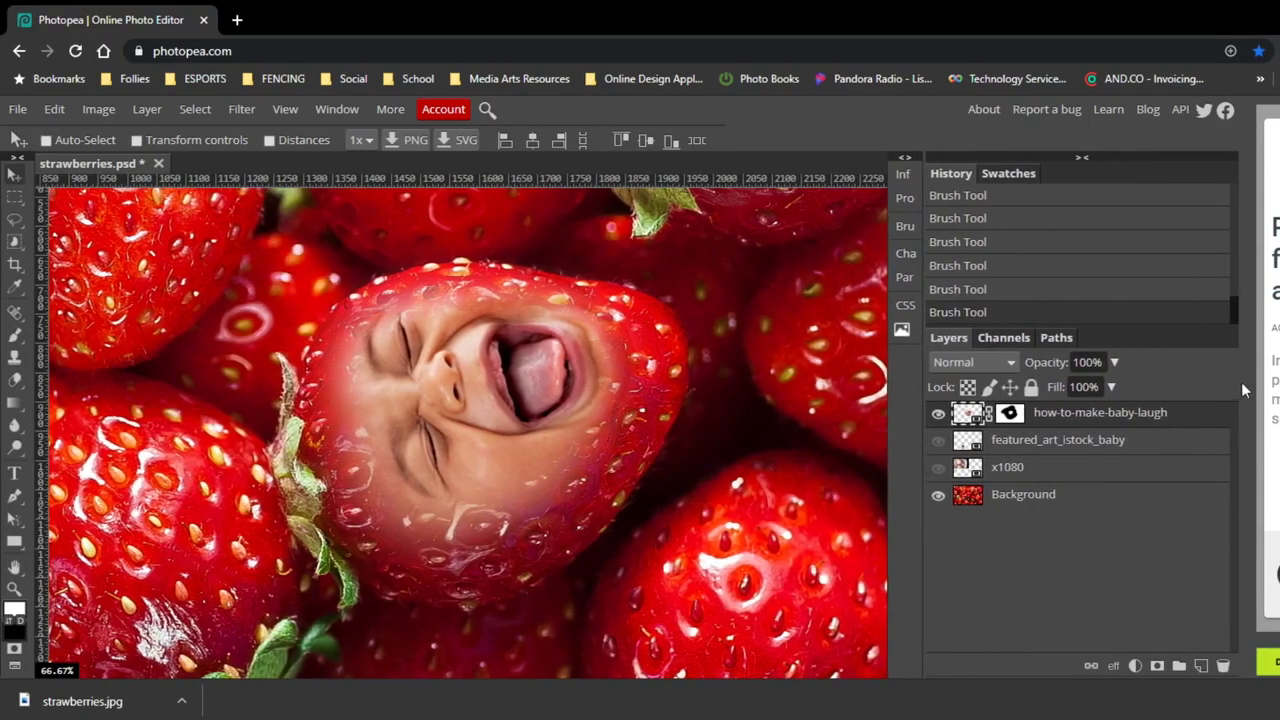
double_click(1209, 421)
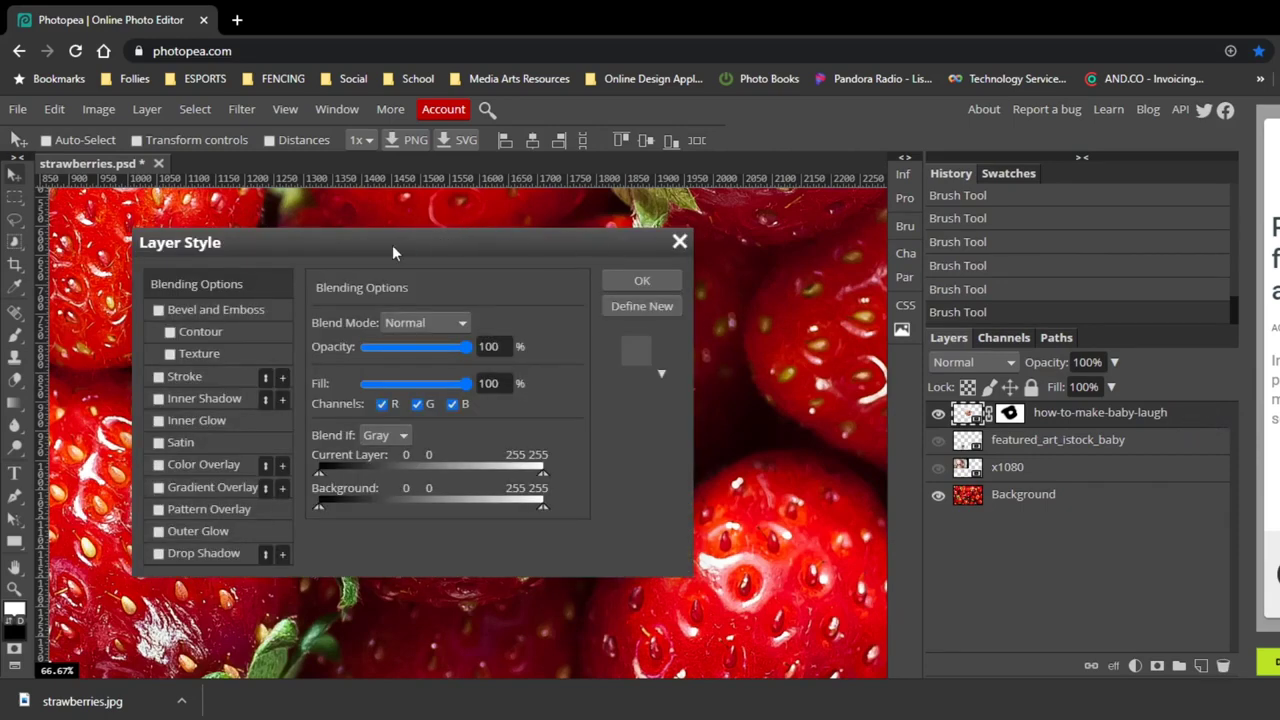
drag(393, 252, 864, 236)
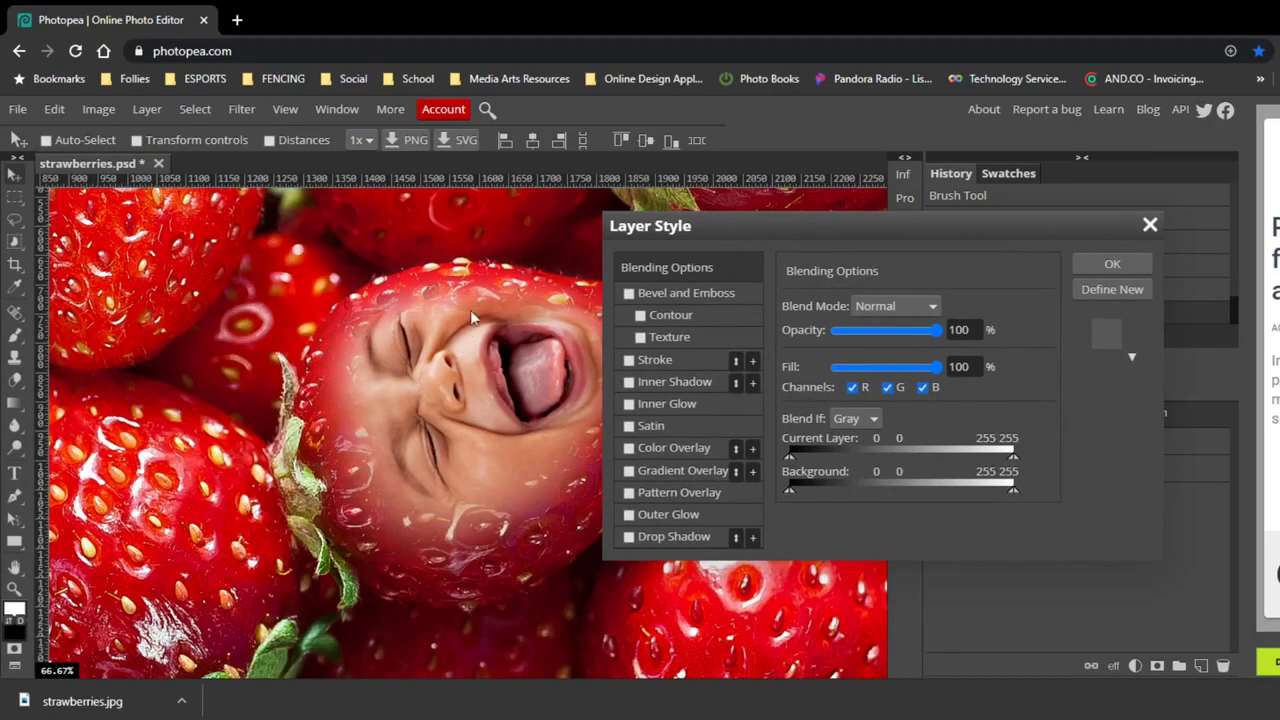
- Add a Color Overlay to the baby photo and sample its colour from the strawberries, settling on the red c80204
click(629, 450)
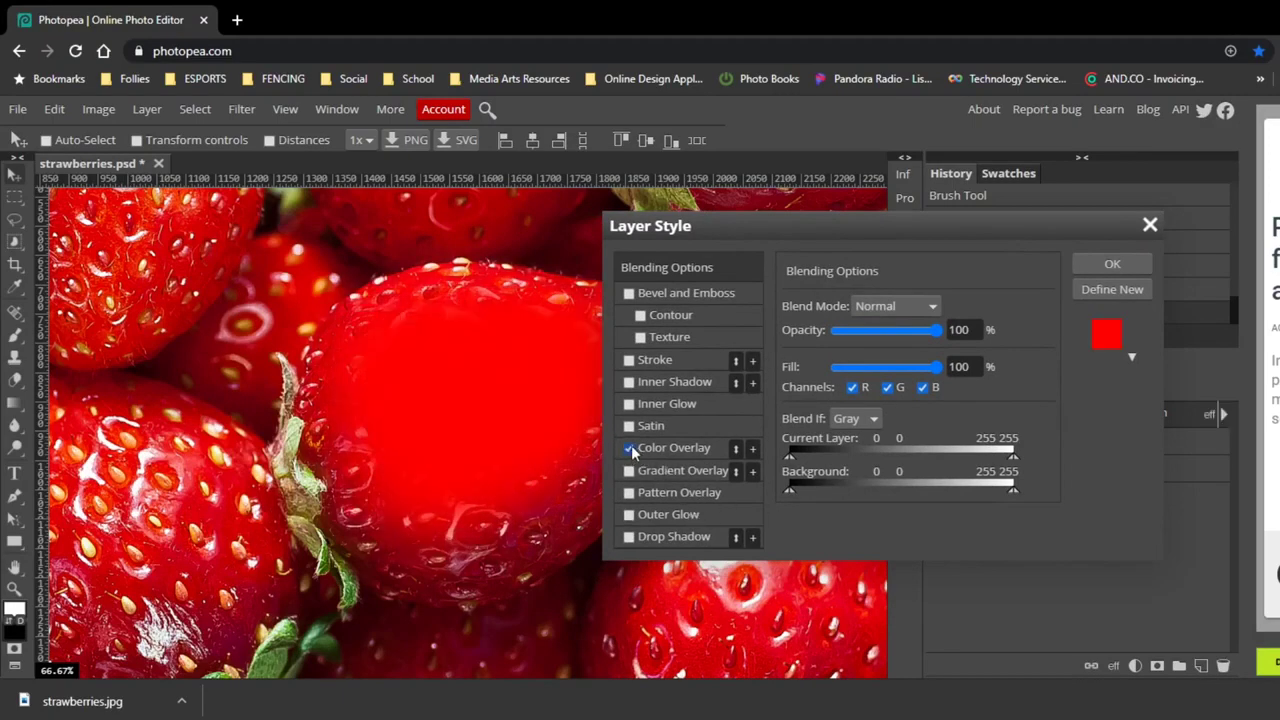
click(699, 447)
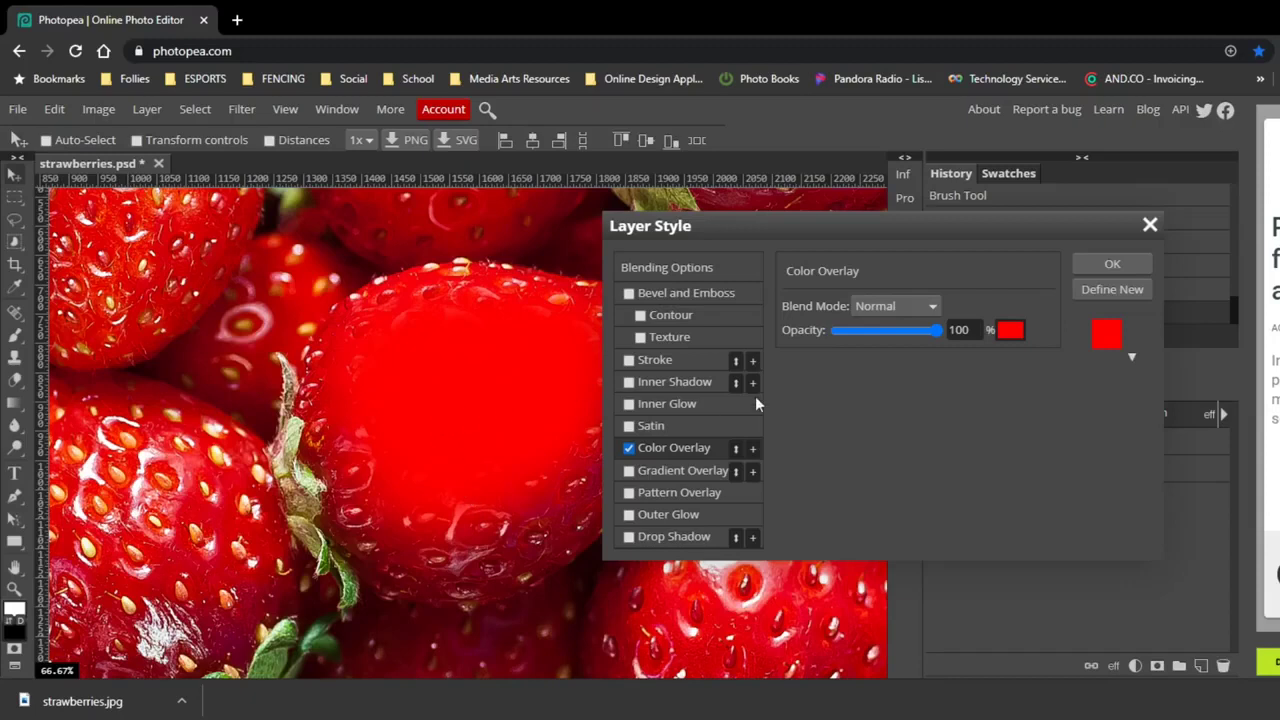
click(1008, 331)
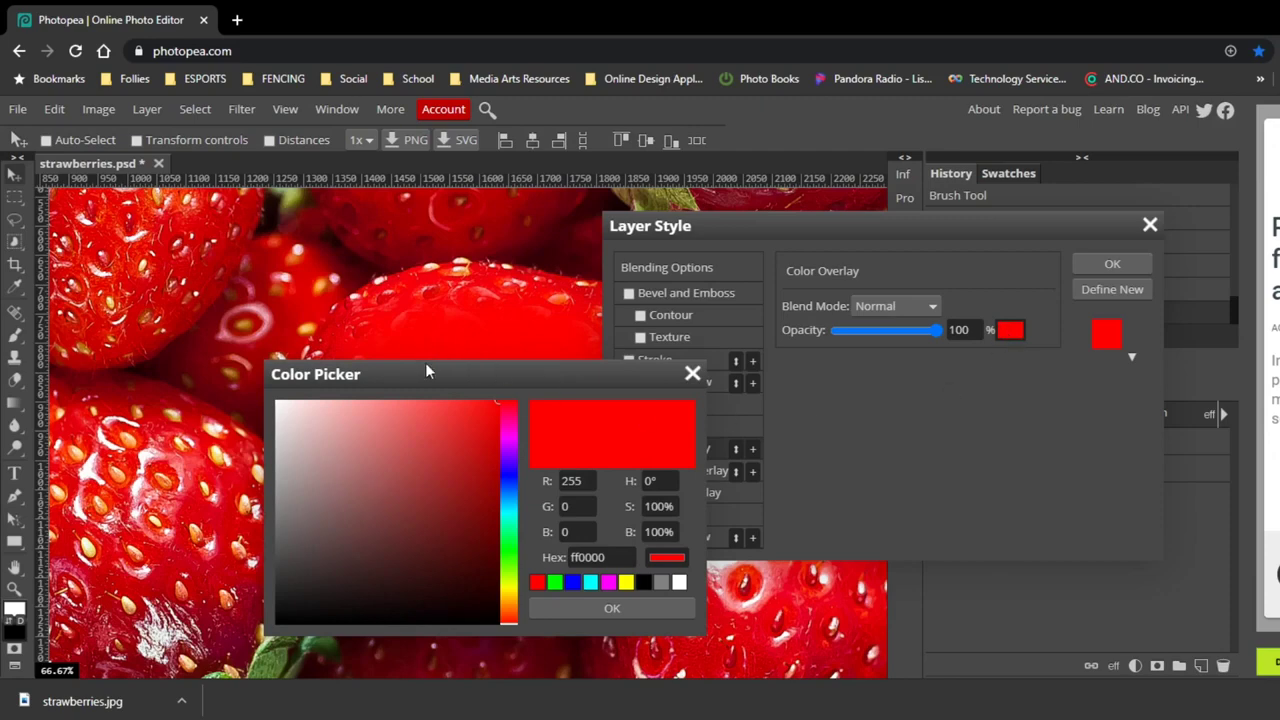
drag(425, 368, 760, 390)
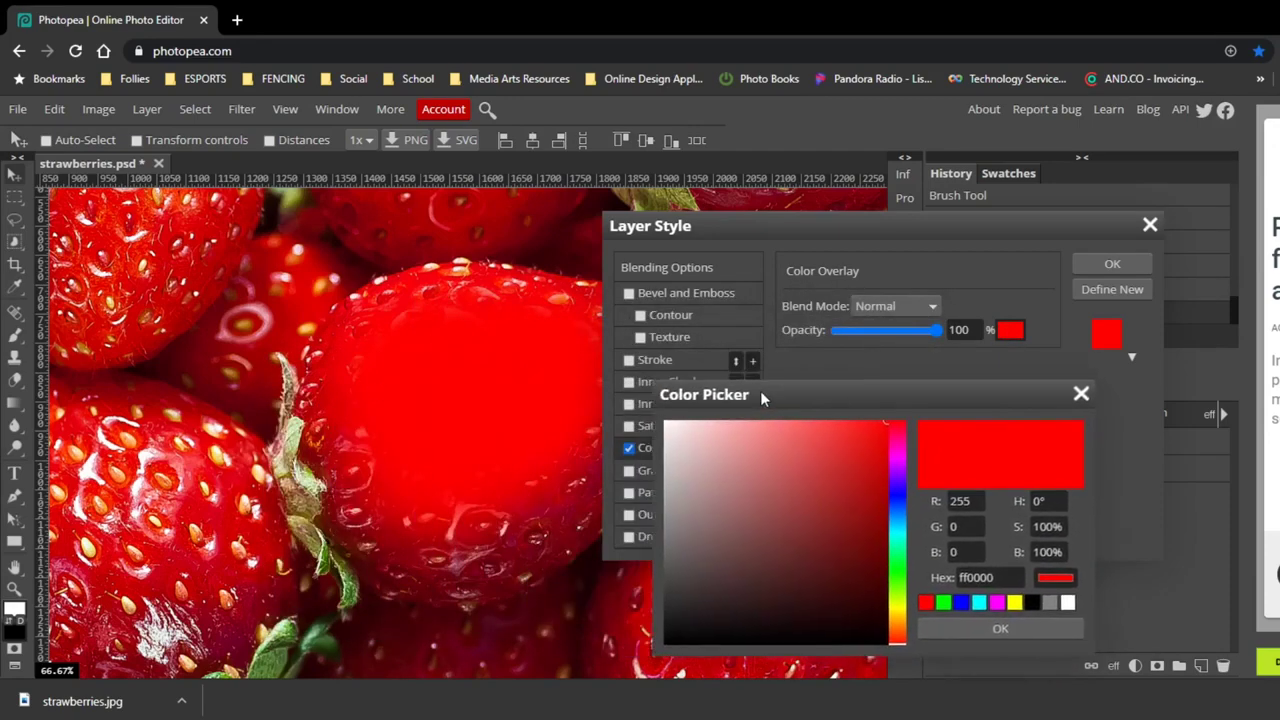
click(170, 558)
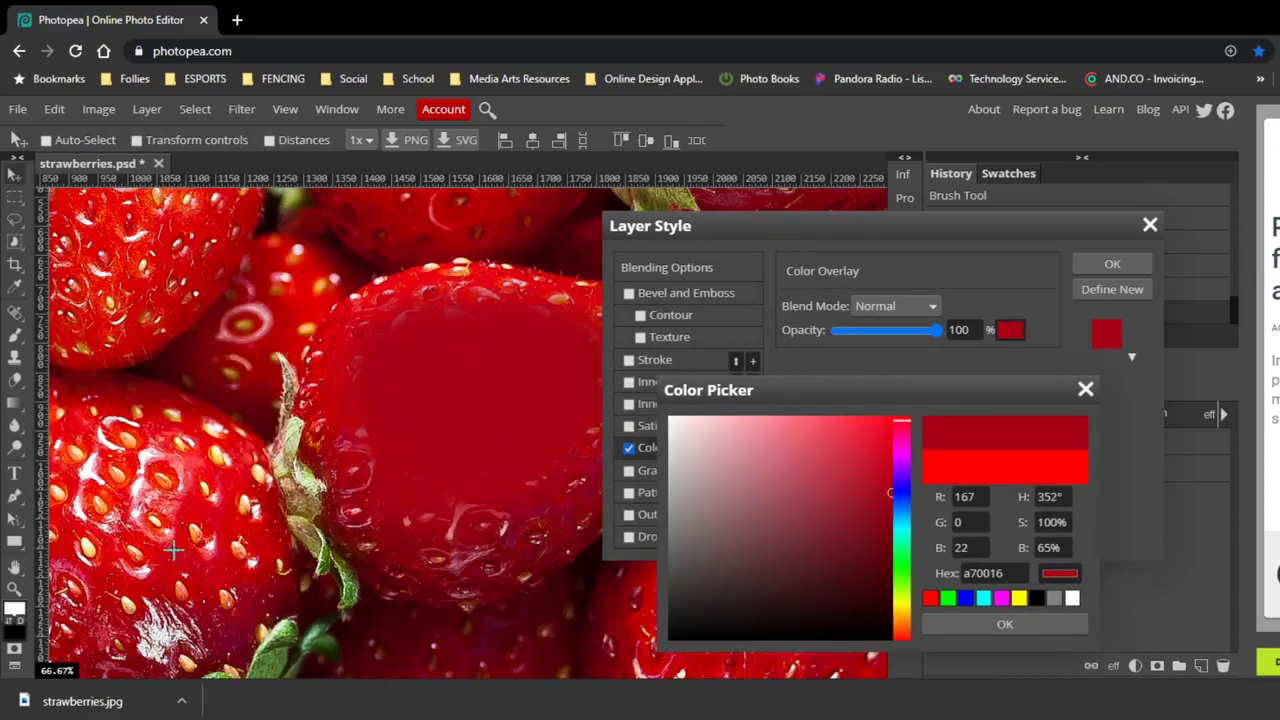
click(186, 503)
click(184, 510)
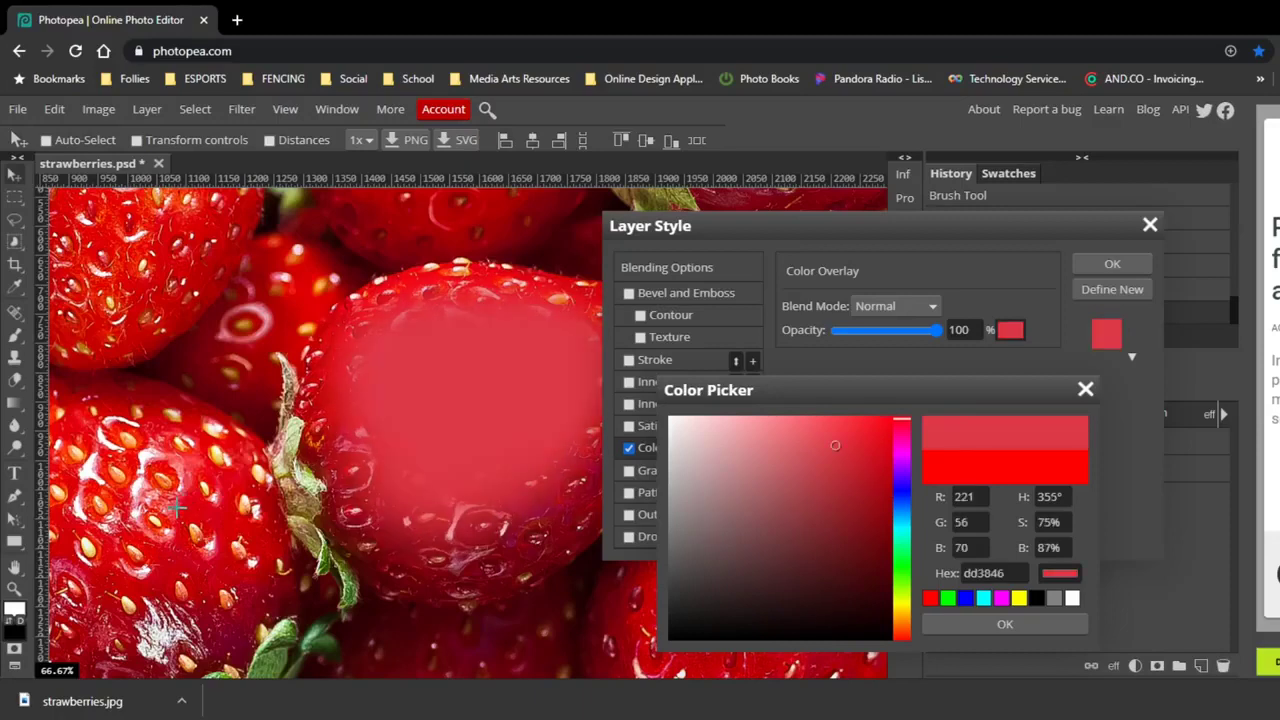
click(185, 515)
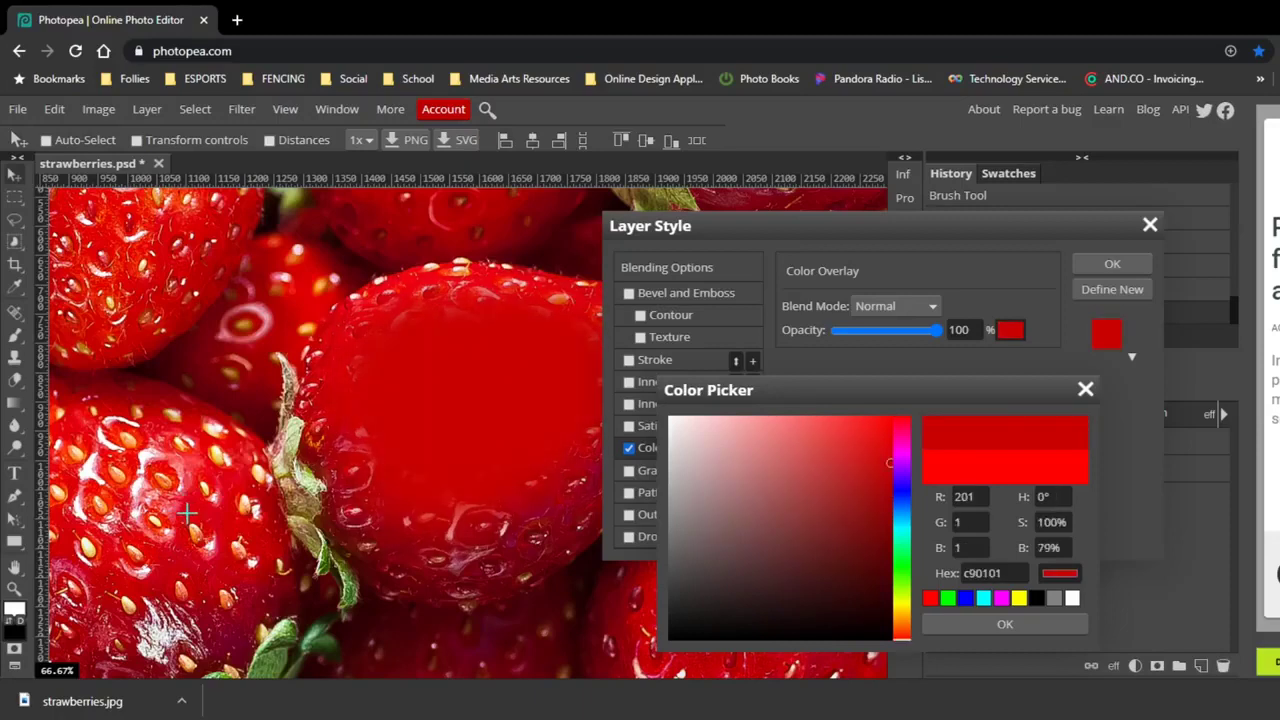
click(406, 287)
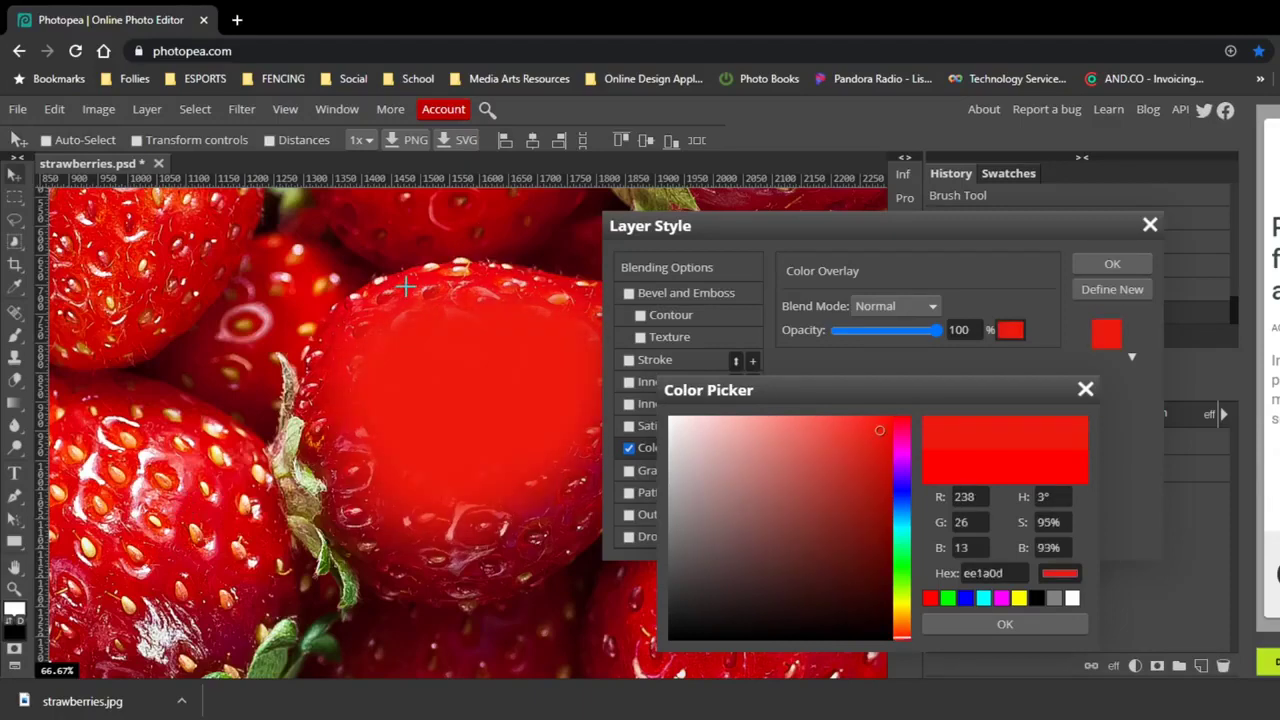
click(414, 287)
click(336, 441)
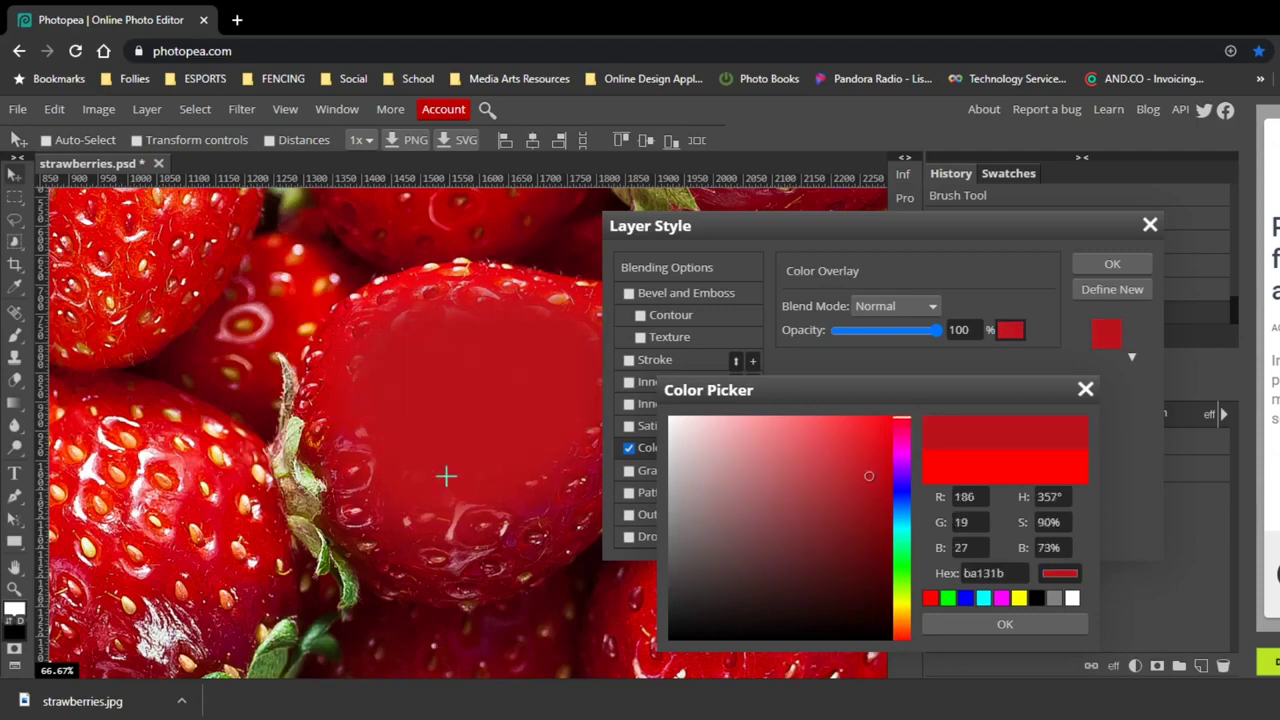
click(333, 370)
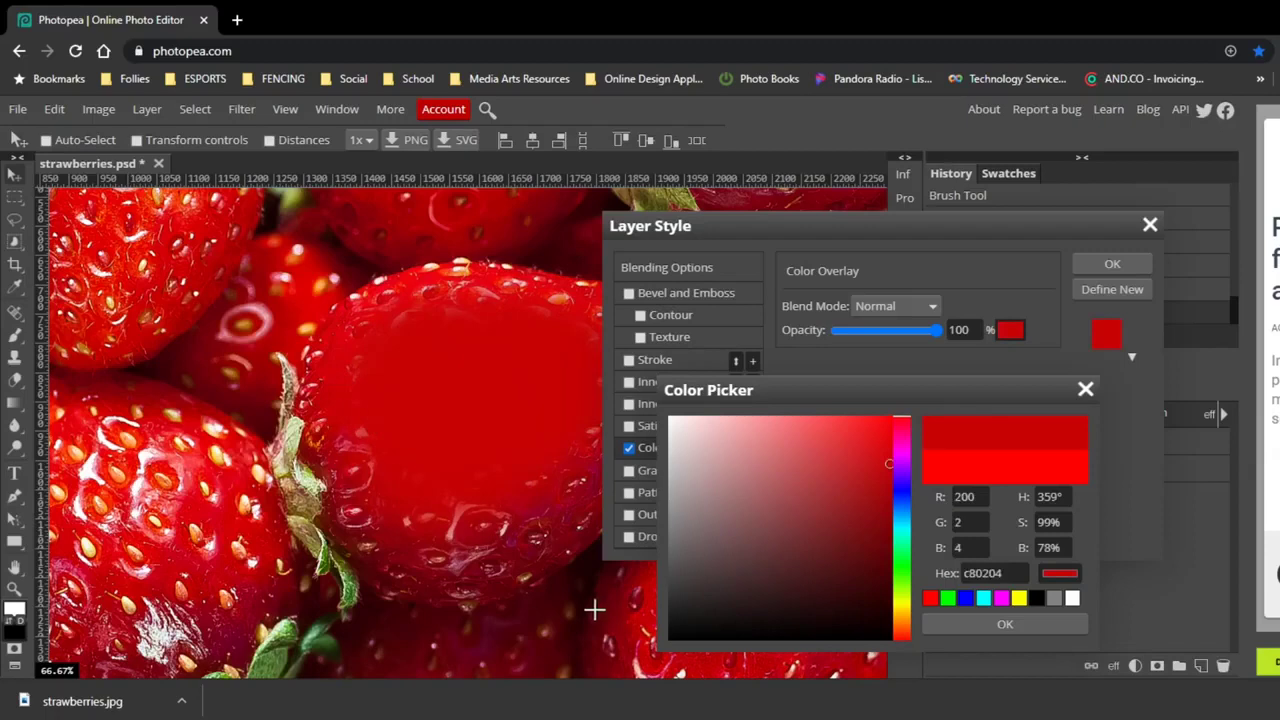
click(995, 623)
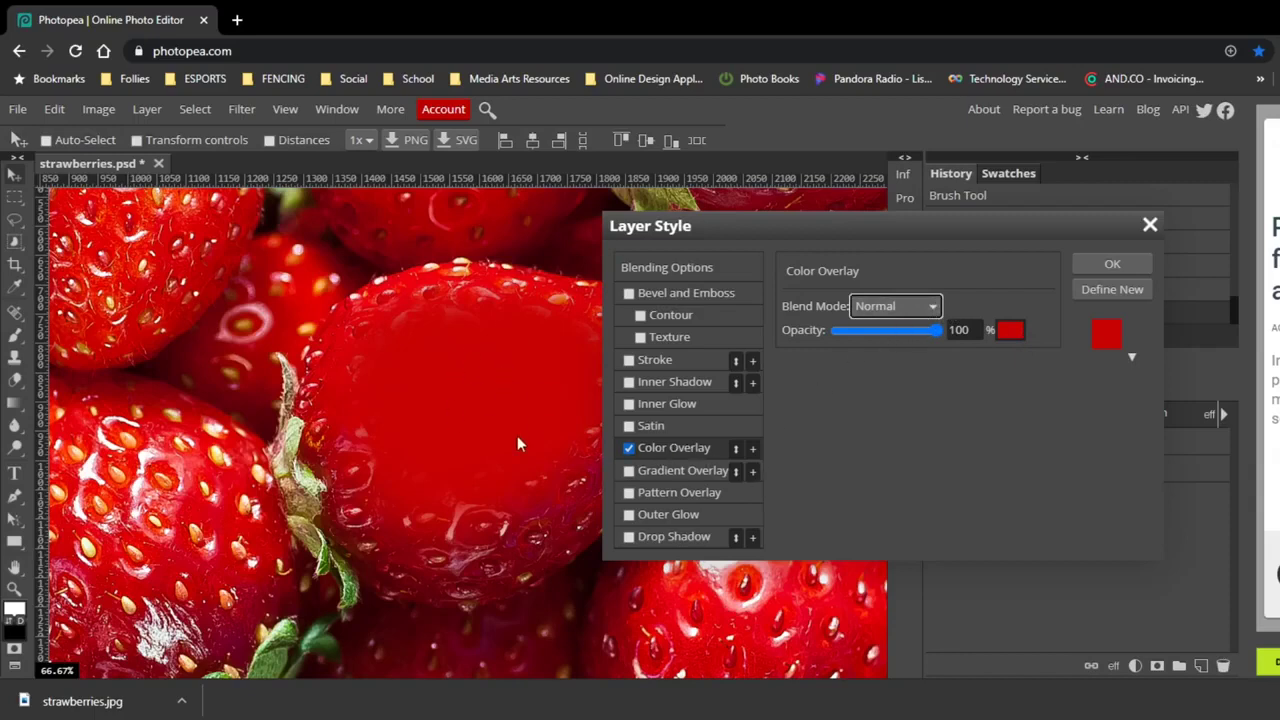
- Try the Darken, Multiply, Overlay and Color blend modes on the baby photo's colour overlay
key(Down)
key(Down)
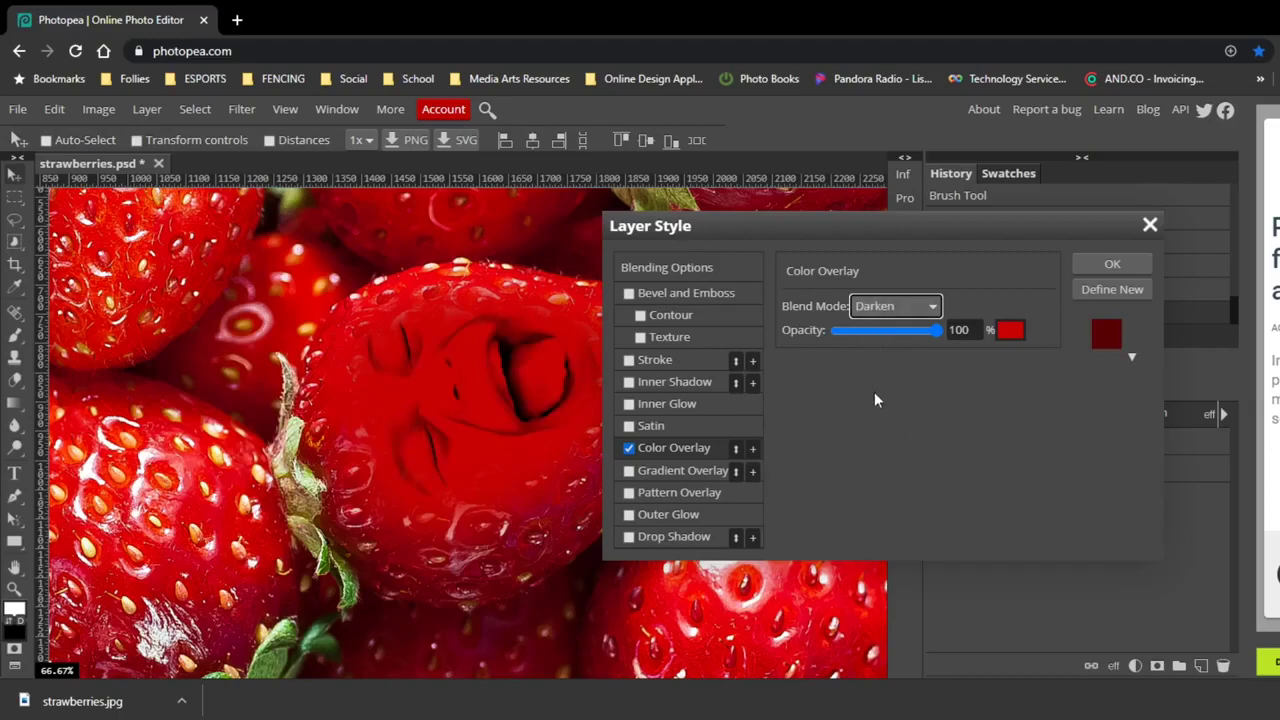
key(Down)
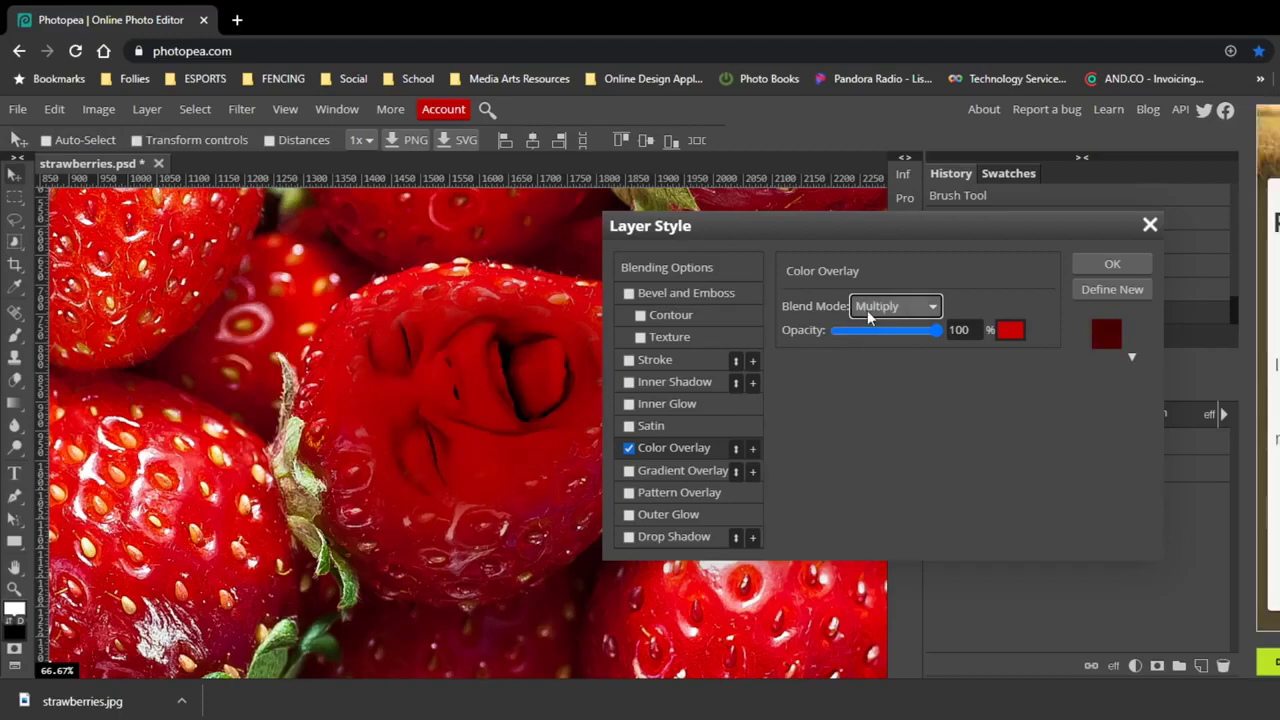
key(o)
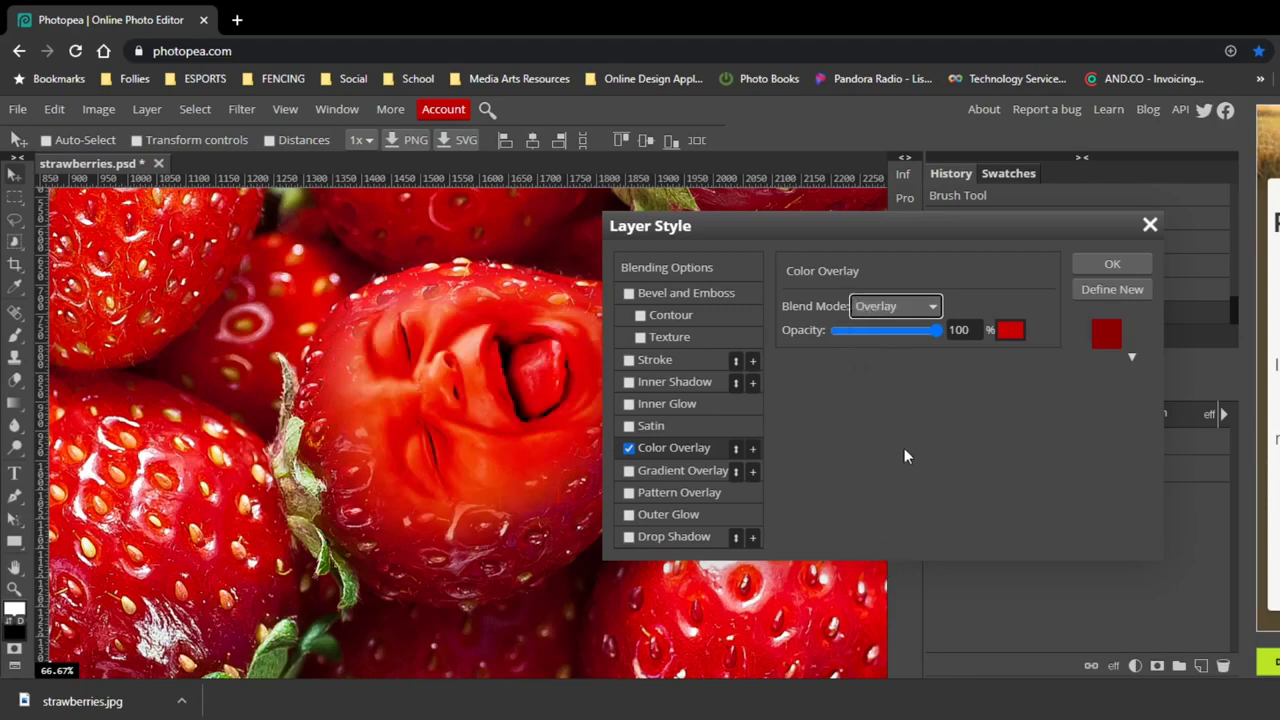
key(c)
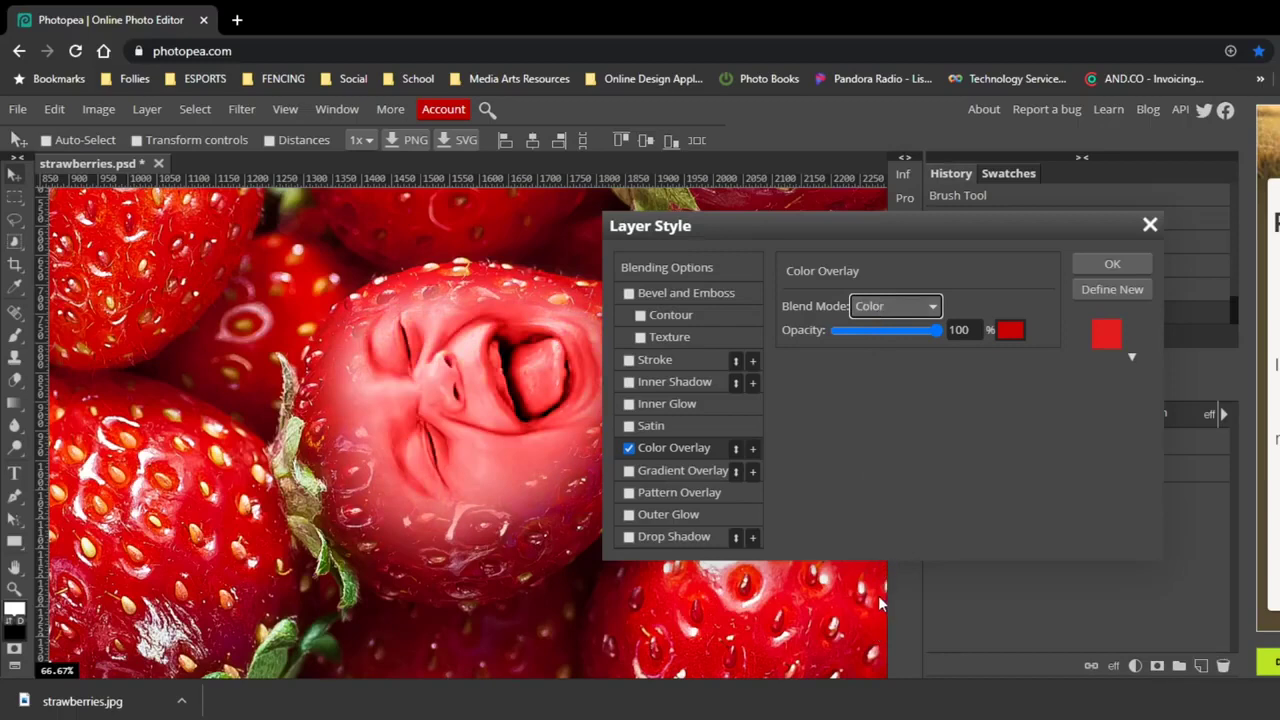
- Compare the Multiply, Darken, Color Burn, Darker Color and Screen blend modes for the colour overlay
scroll(866, 306, up, 2)
key(m)
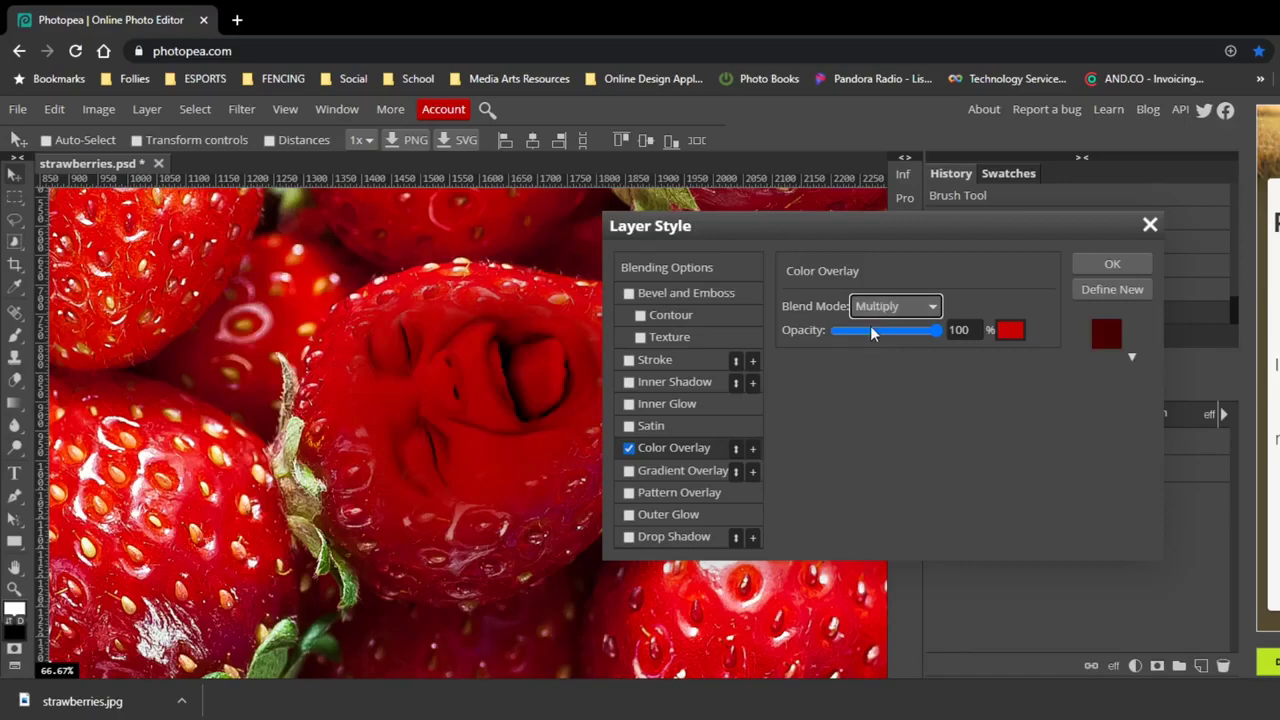
key(Up)
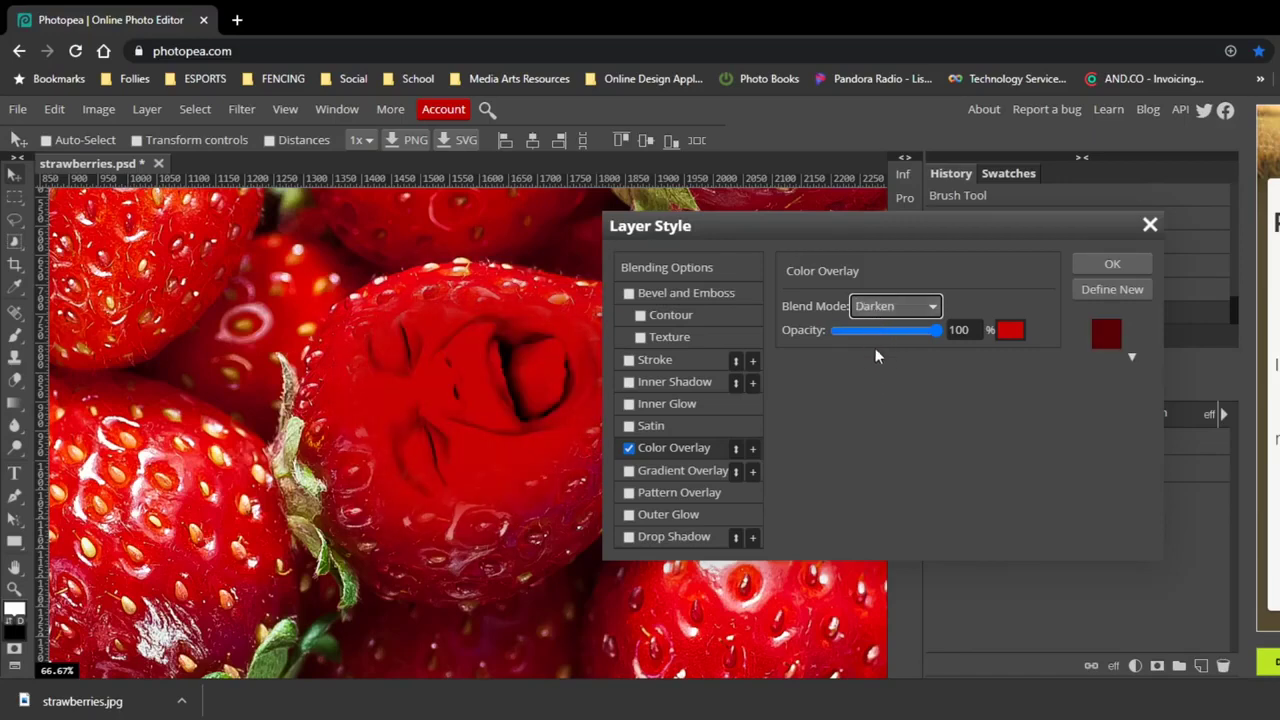
key(c)
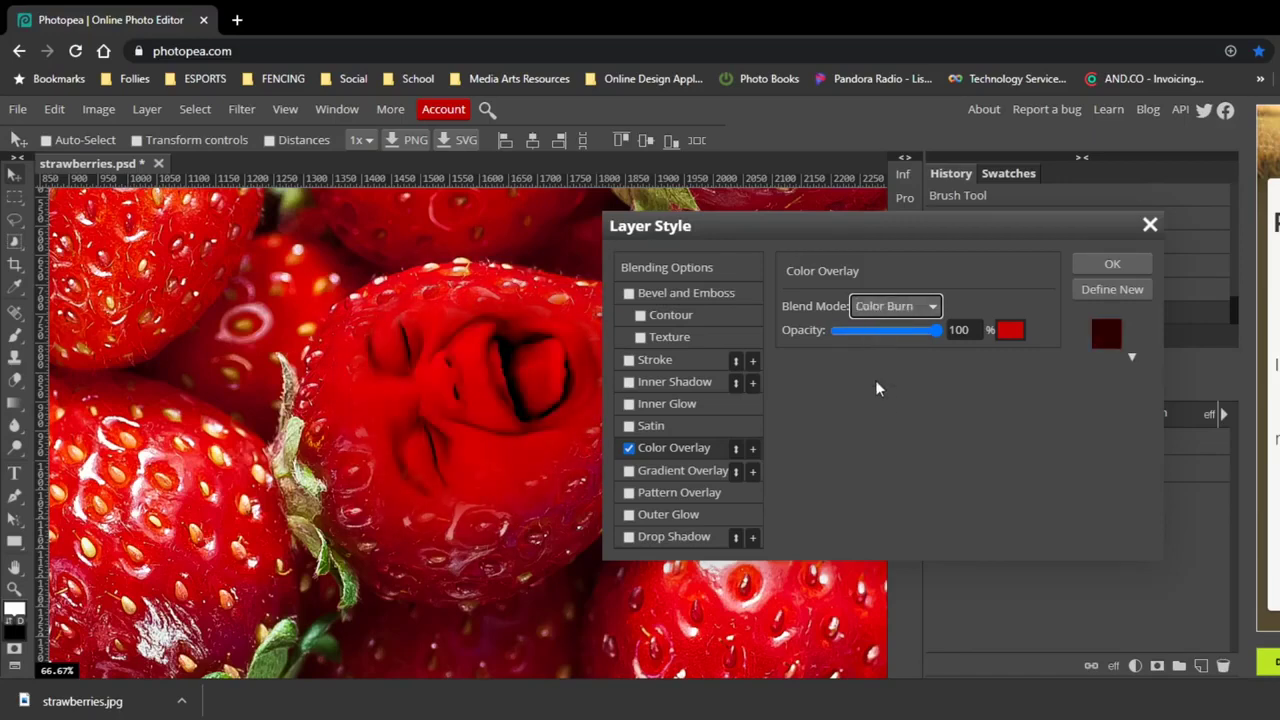
key(Down)
key(Down)
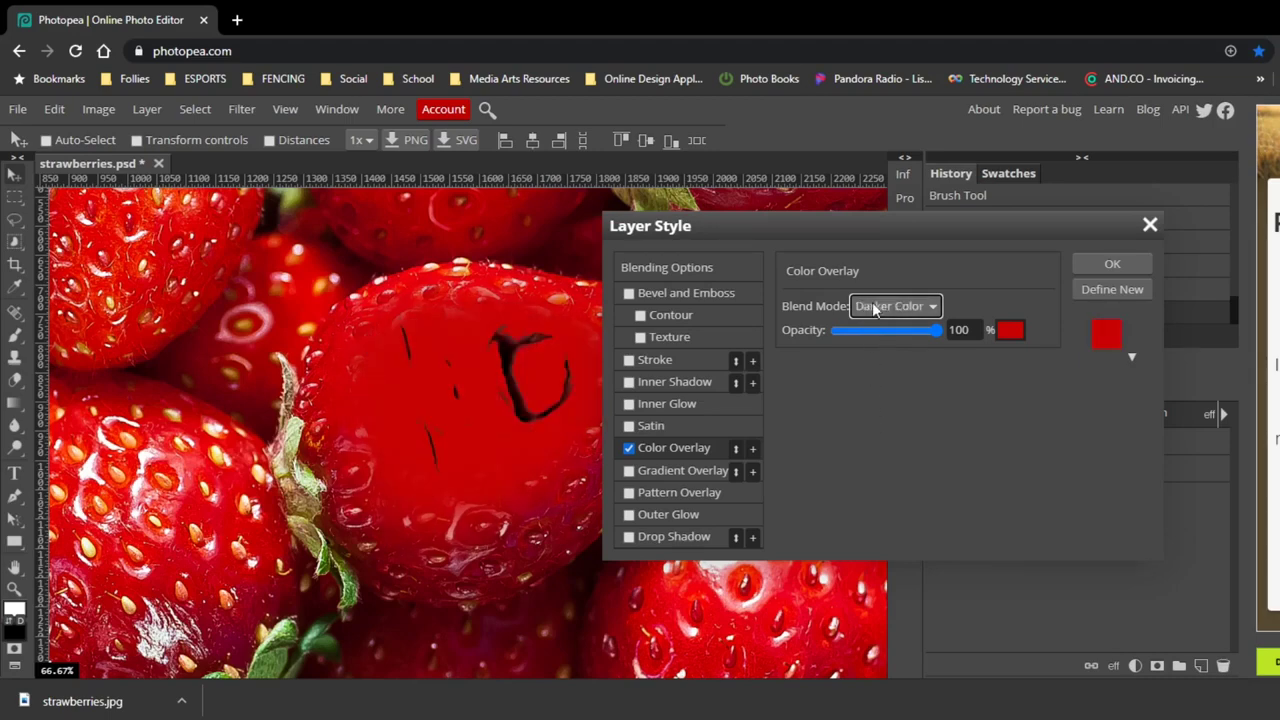
key(Down)
key(Down)
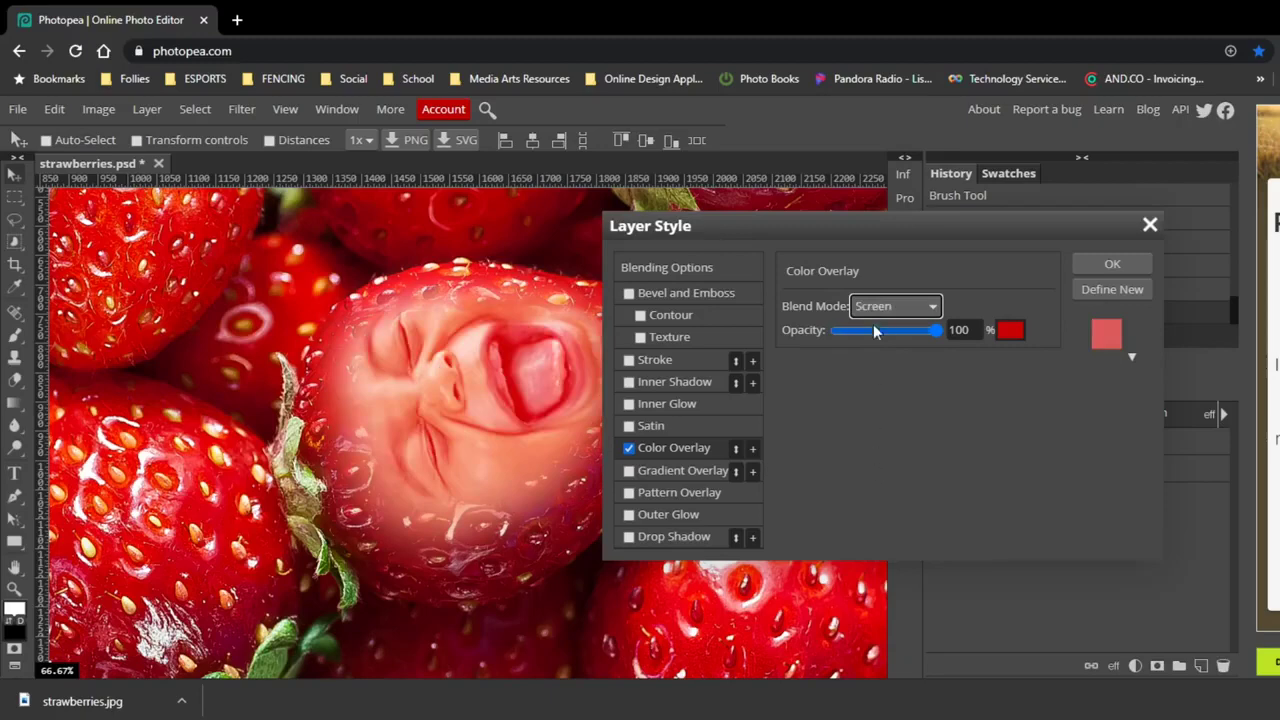
- Set the colour overlay's blend mode to Overlay
key(Down)
key(Down)
key(Down)
key(Down)
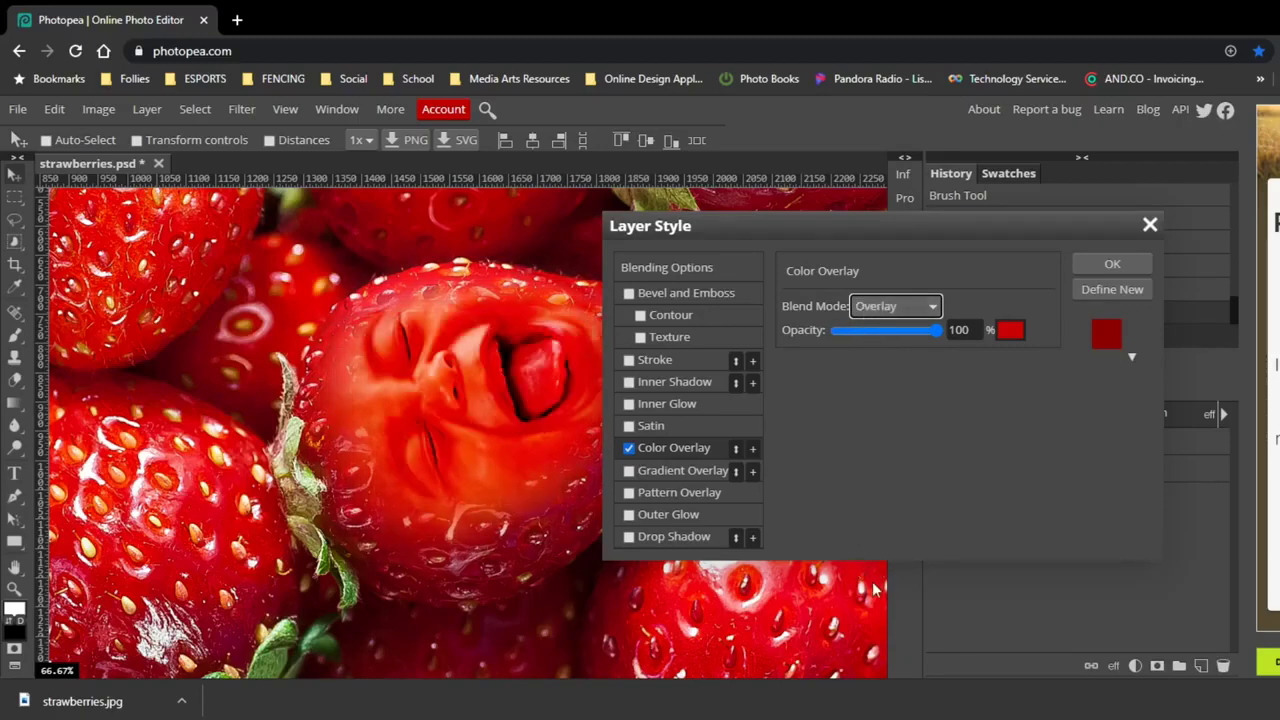
- Try the Soft Light, Hard Light, Vivid Light, Pin Light and Hard Mix blend modes for the colour overlay, returning to Overlay
key(Down)
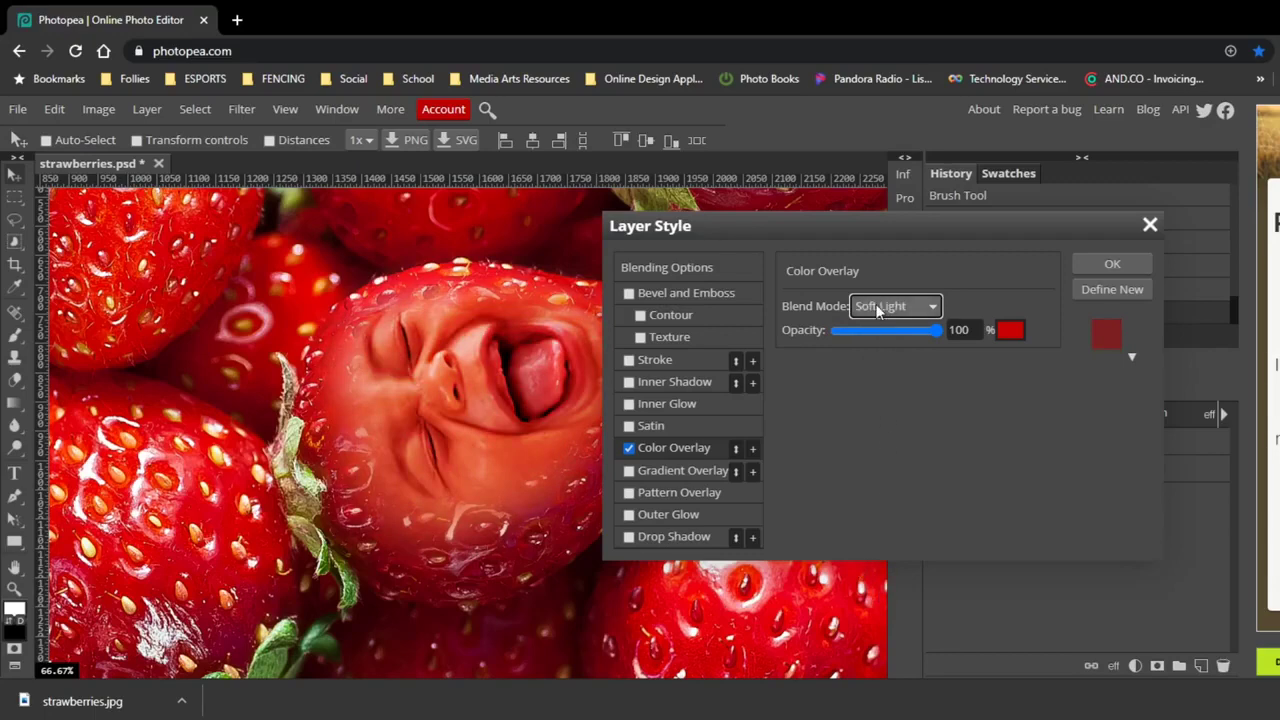
key(Down)
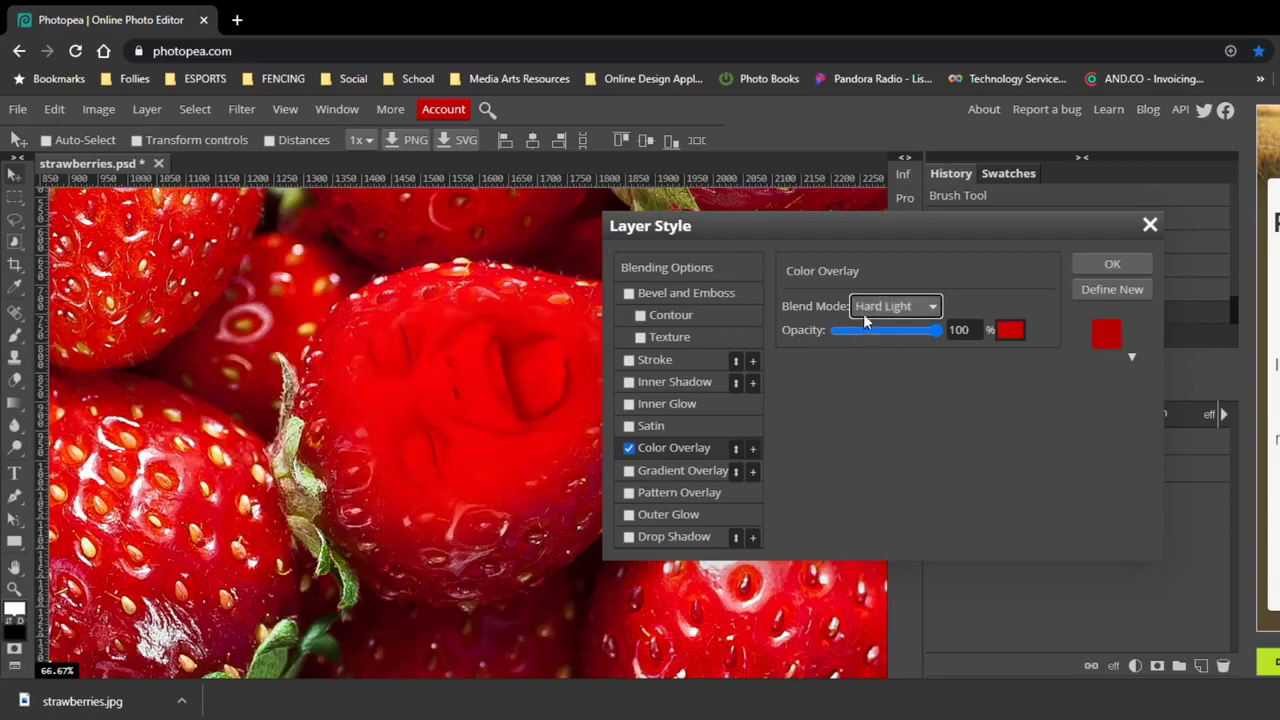
key(Down)
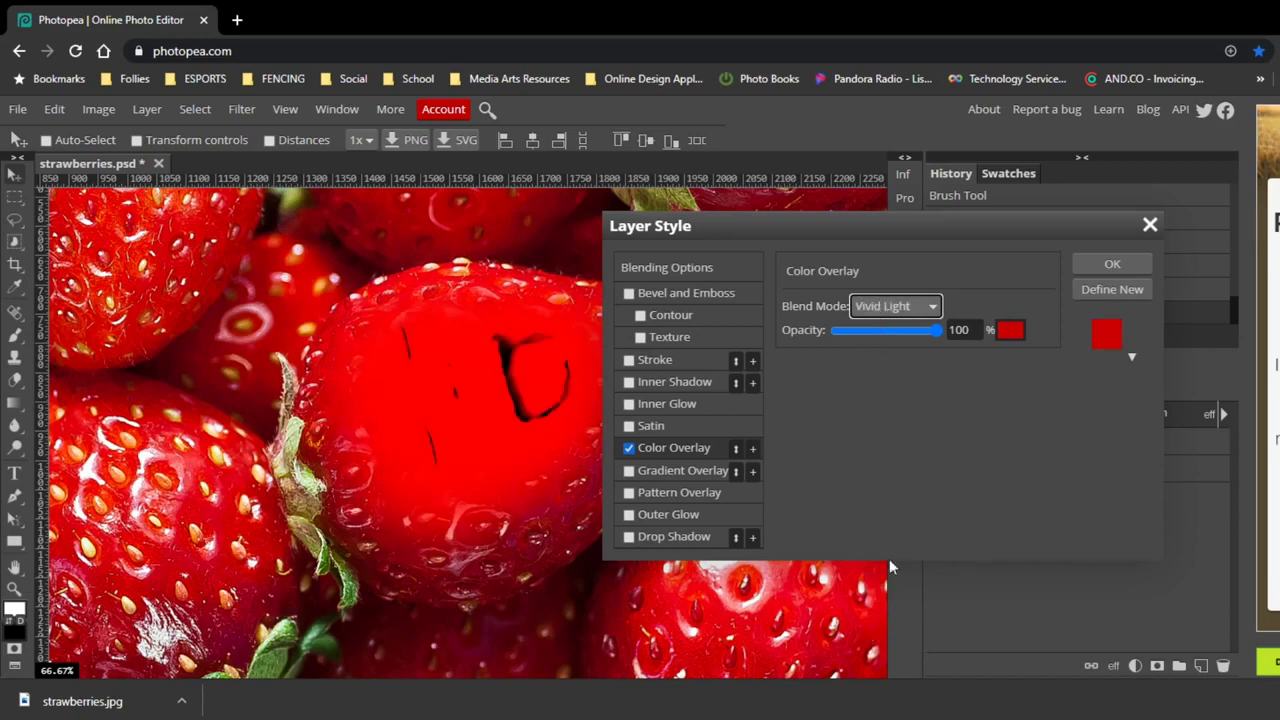
key(Down)
key(Down)
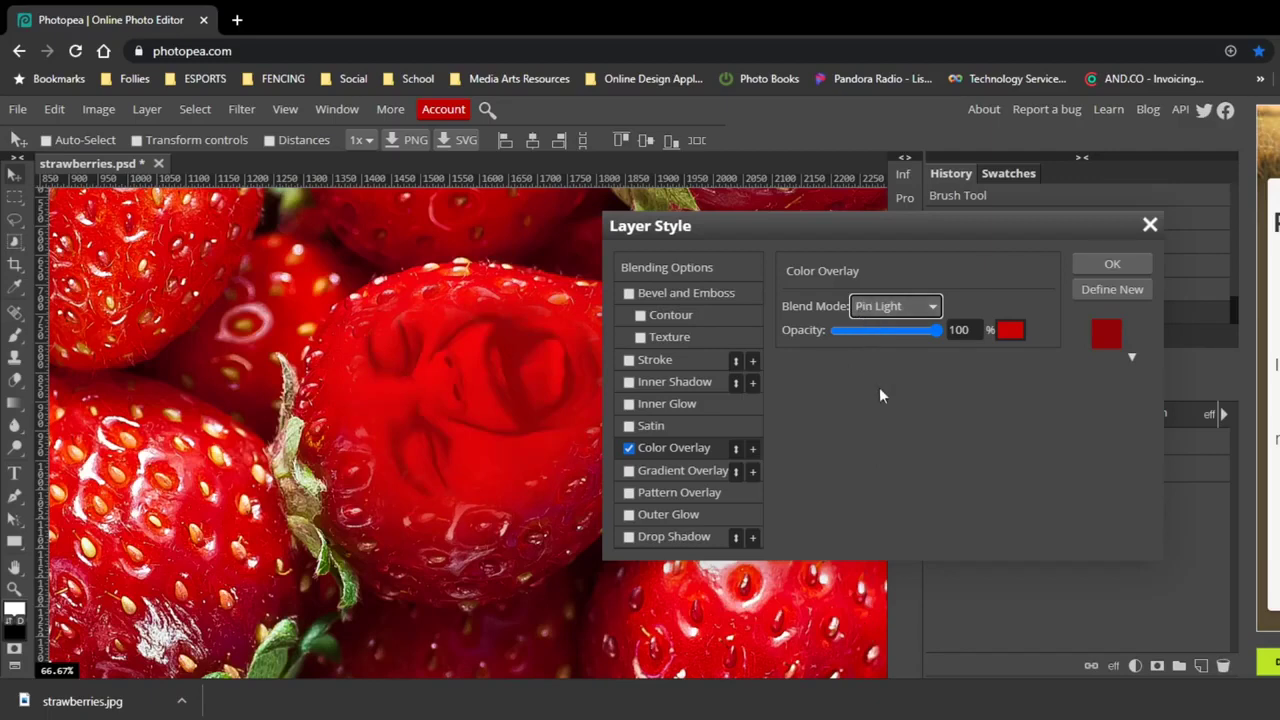
key(Down)
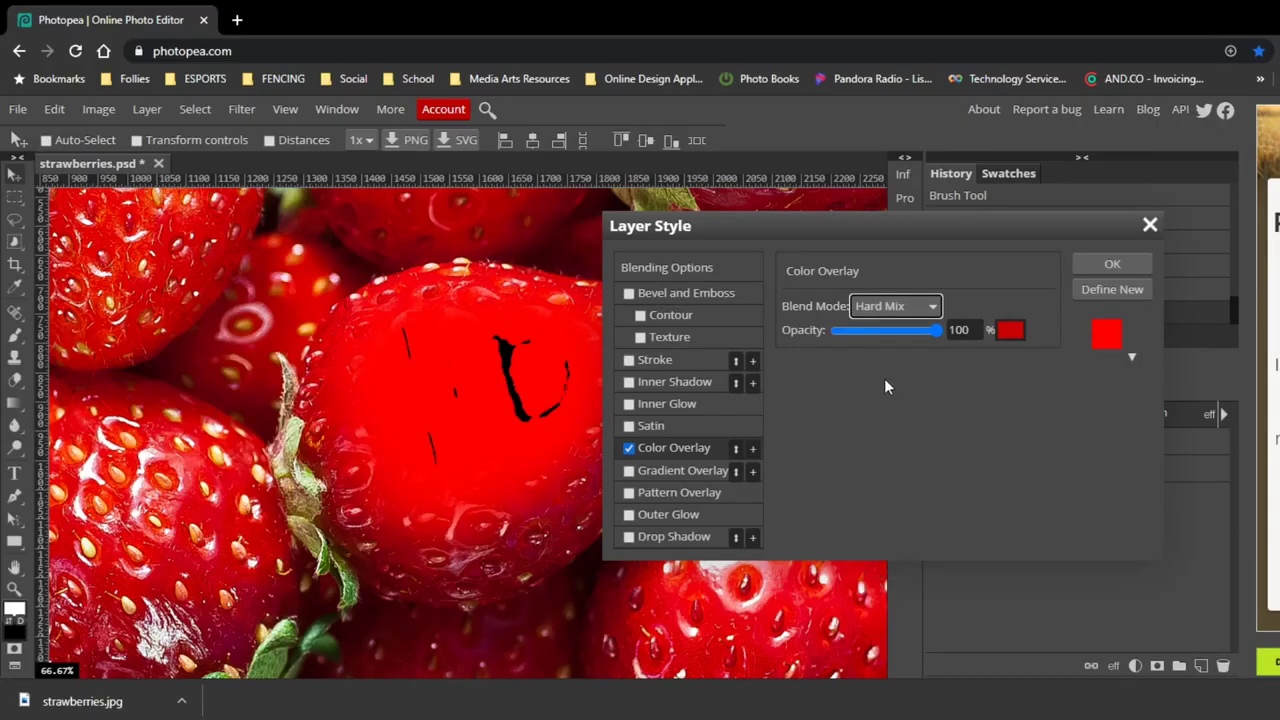
key(o)
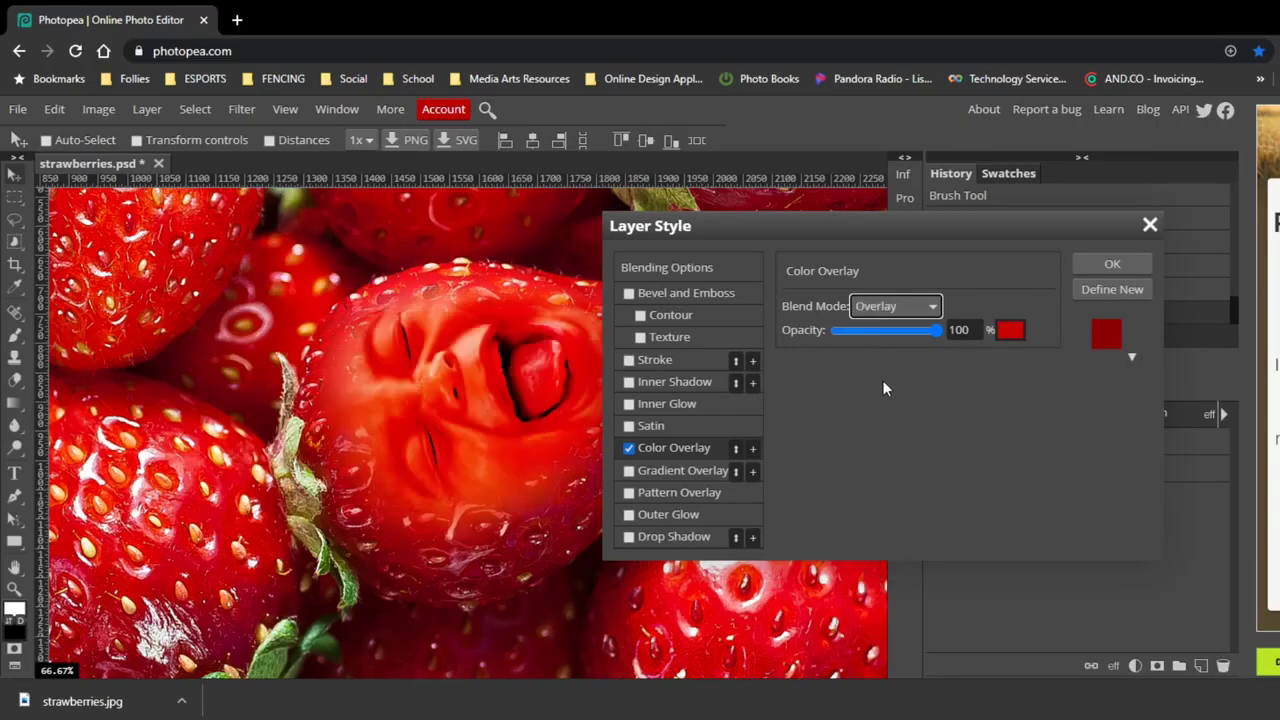
- Lower the colour overlay's opacity to 87%, resample its colour from the strawberry as dark red 760309, and apply the layer style
mouse_move(935, 330)
mouse_down()
mouse_move(898, 334)
mouse_move(927, 334)
mouse_up()
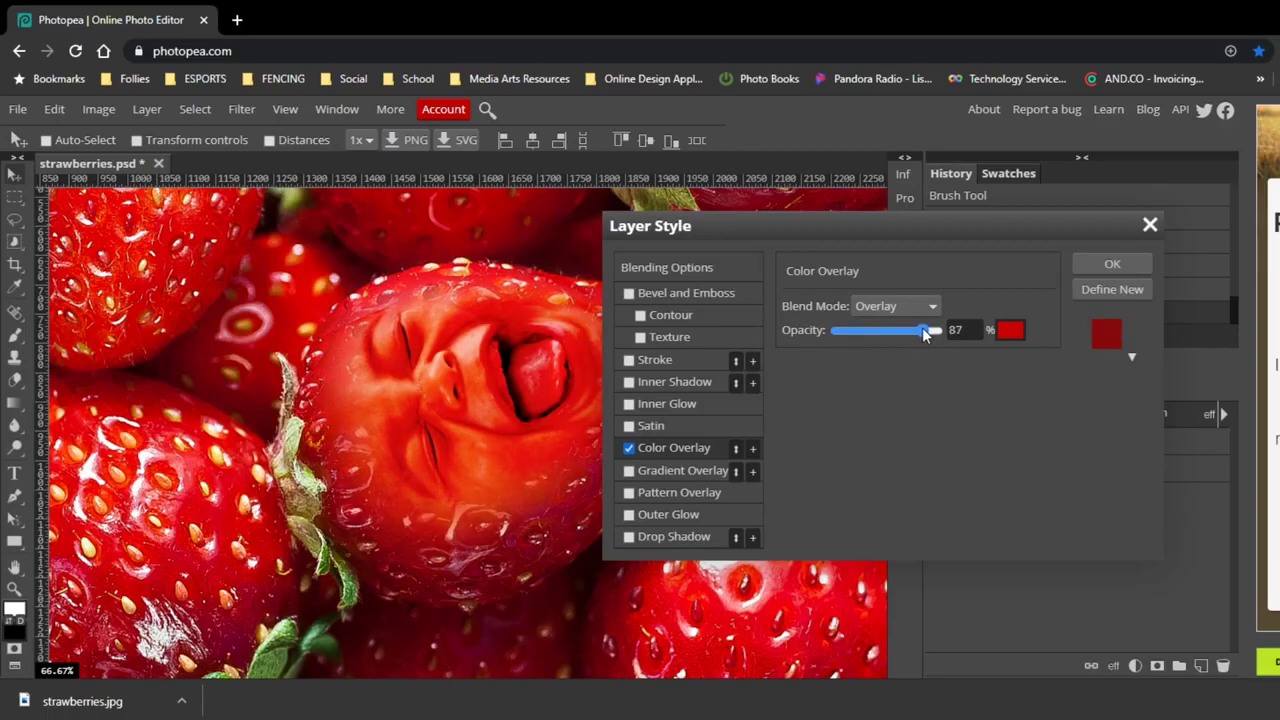
click(1009, 333)
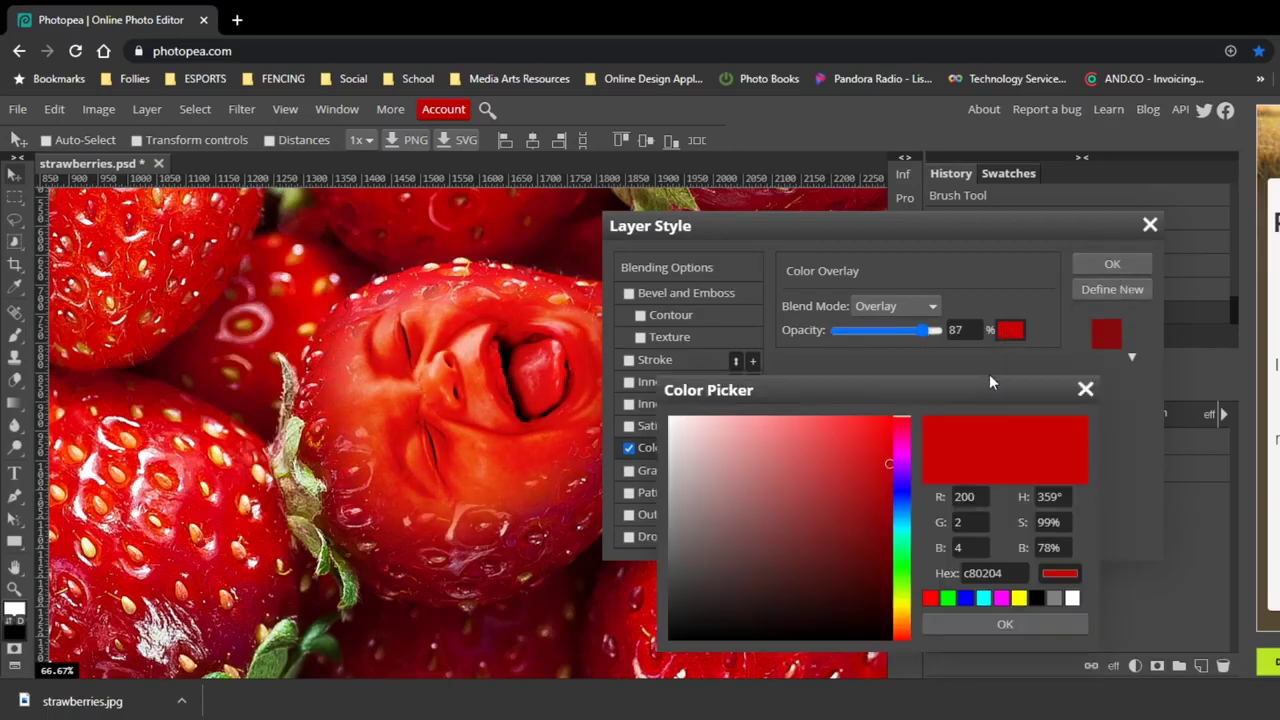
click(886, 515)
drag(522, 534, 174, 480)
mouse_move(320, 426)
mouse_down()
mouse_move(335, 372)
mouse_move(329, 430)
mouse_up()
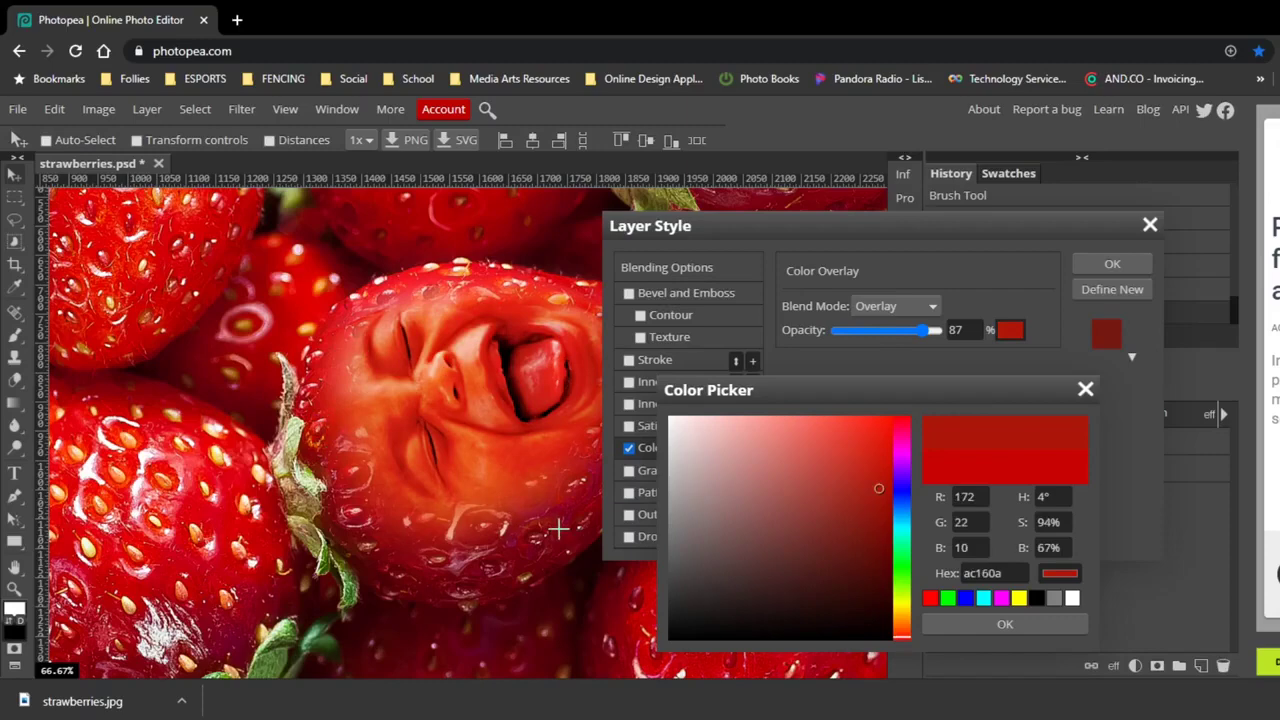
drag(558, 528, 447, 560)
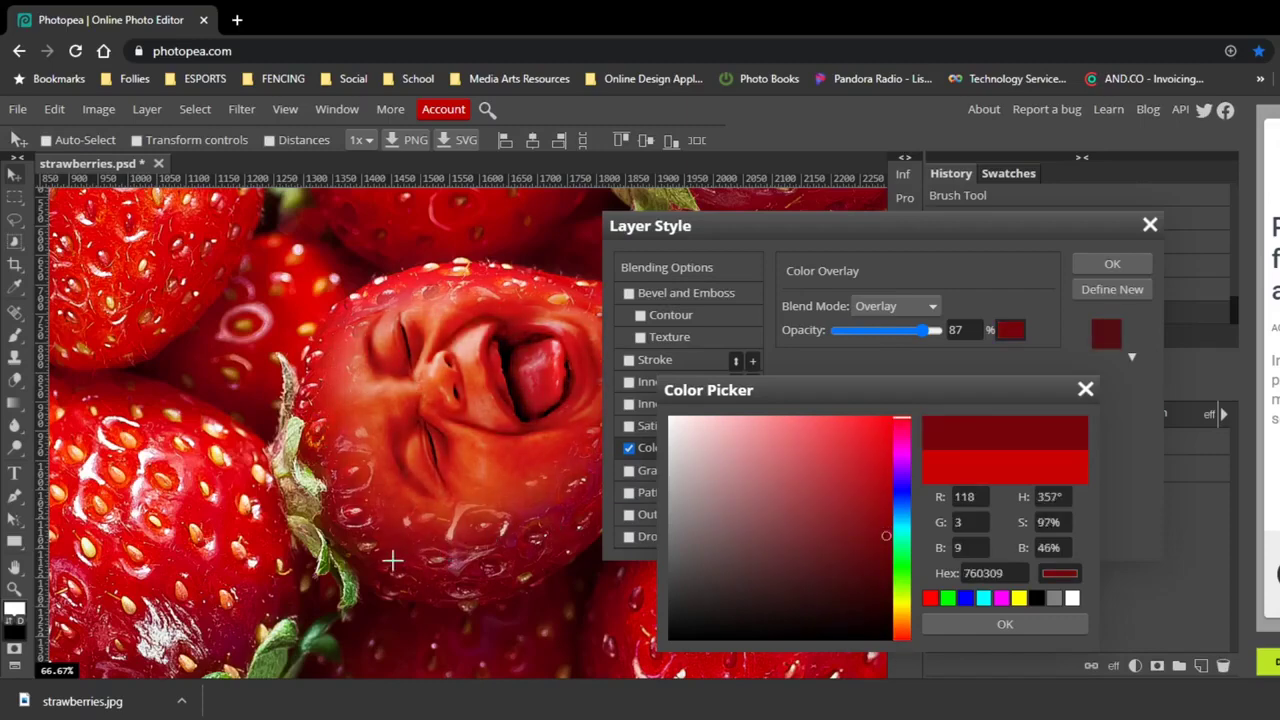
click(957, 628)
drag(802, 236, 817, 263)
click(1126, 291)
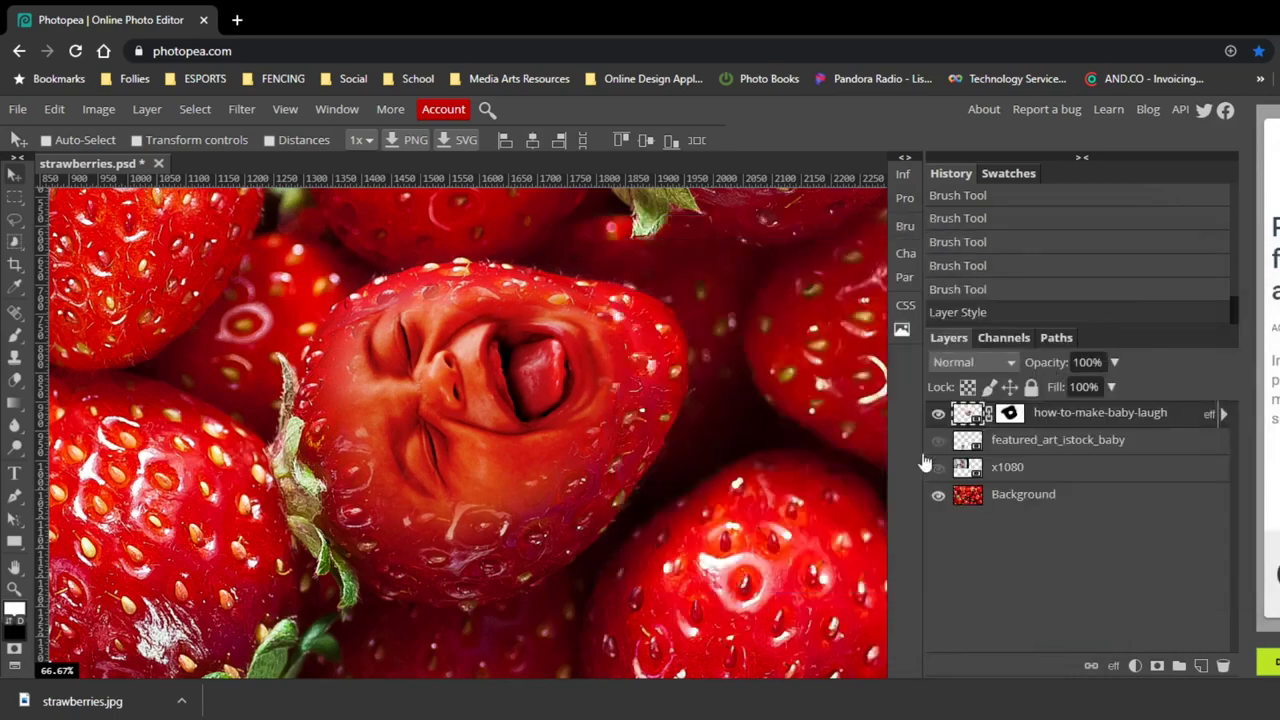
- Select the hidden featured_art_istock_baby layer and make it visible in the strawberry image
click(14, 588)
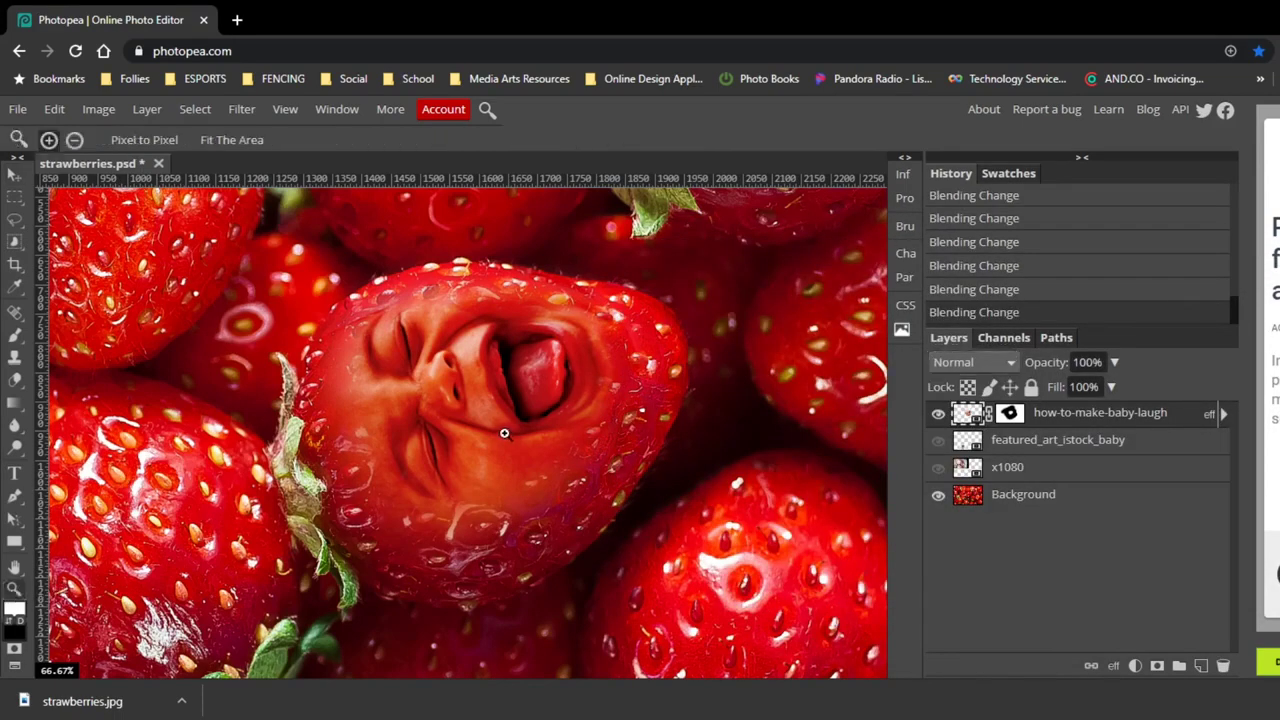
key(alt)
alt+click(491, 375)
alt+click(495, 384)
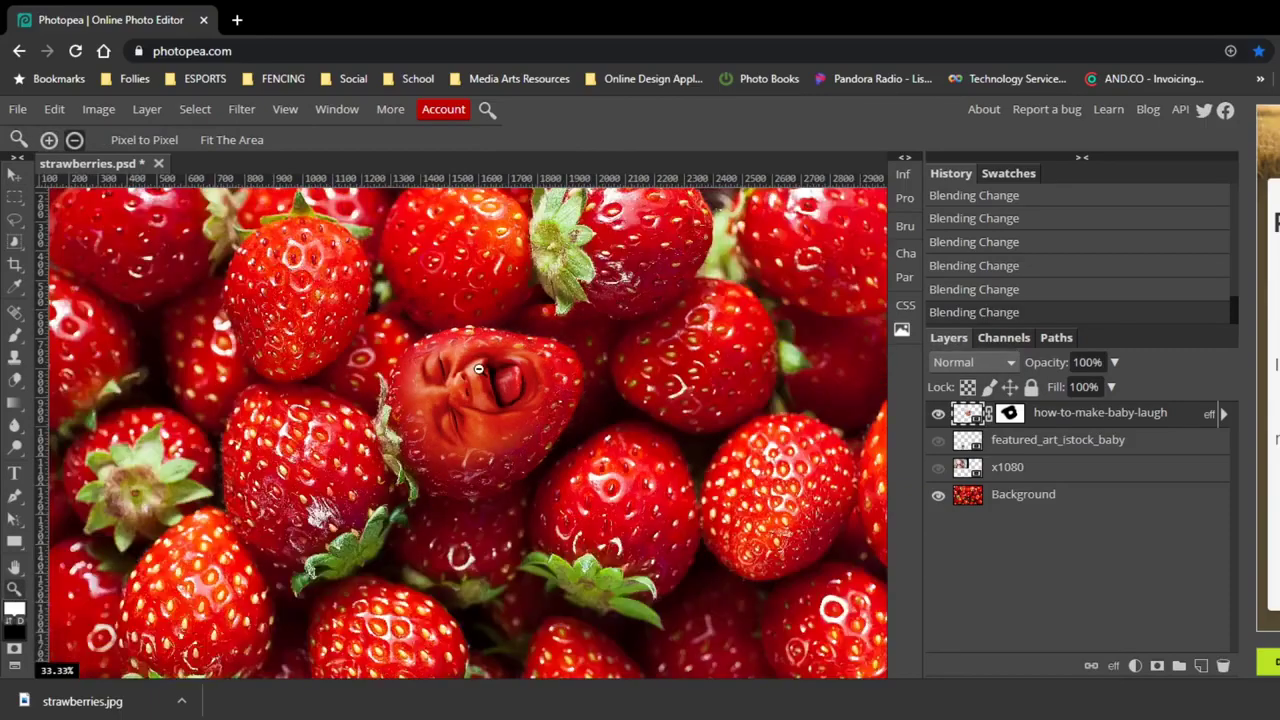
alt+click(476, 372)
alt+click(470, 378)
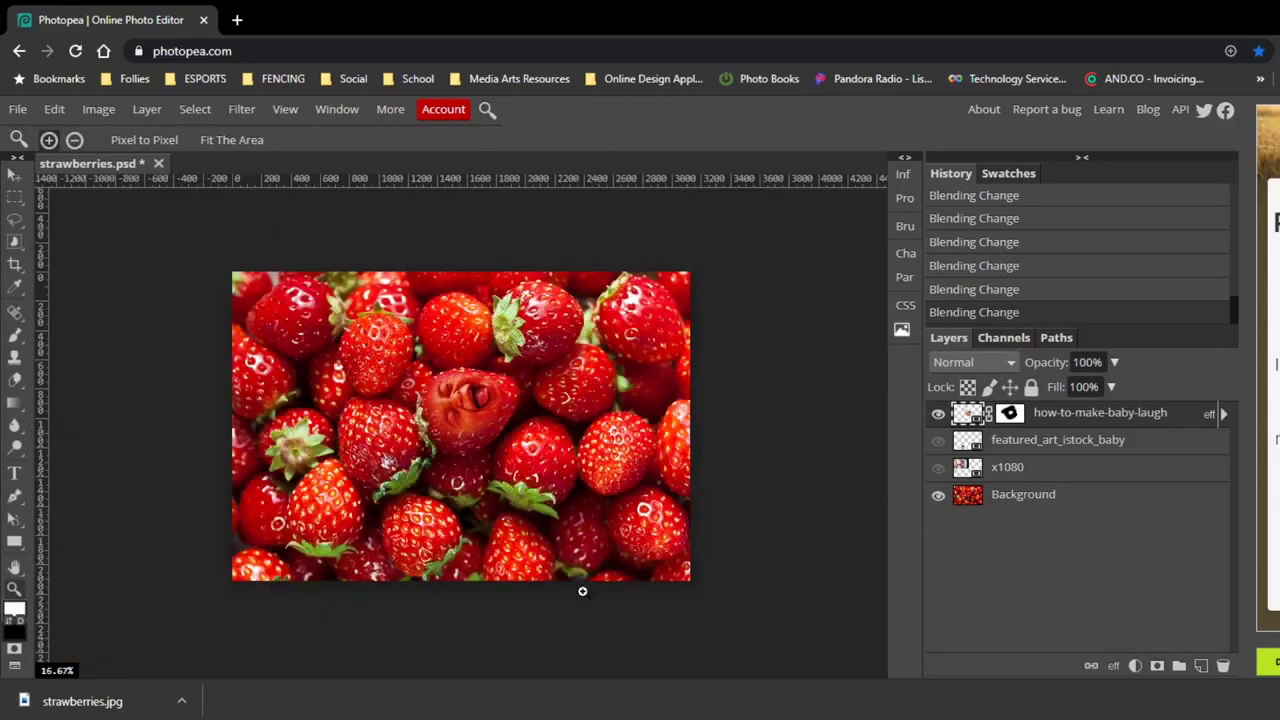
click(14, 175)
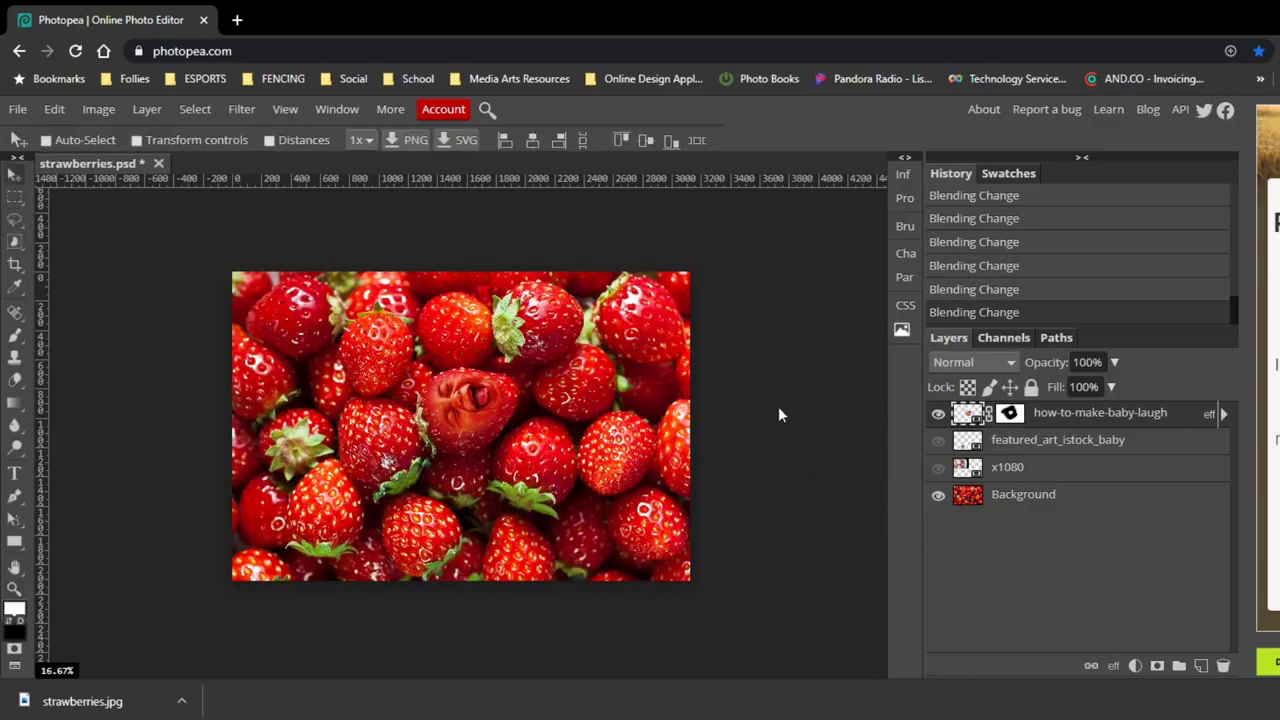
click(1005, 442)
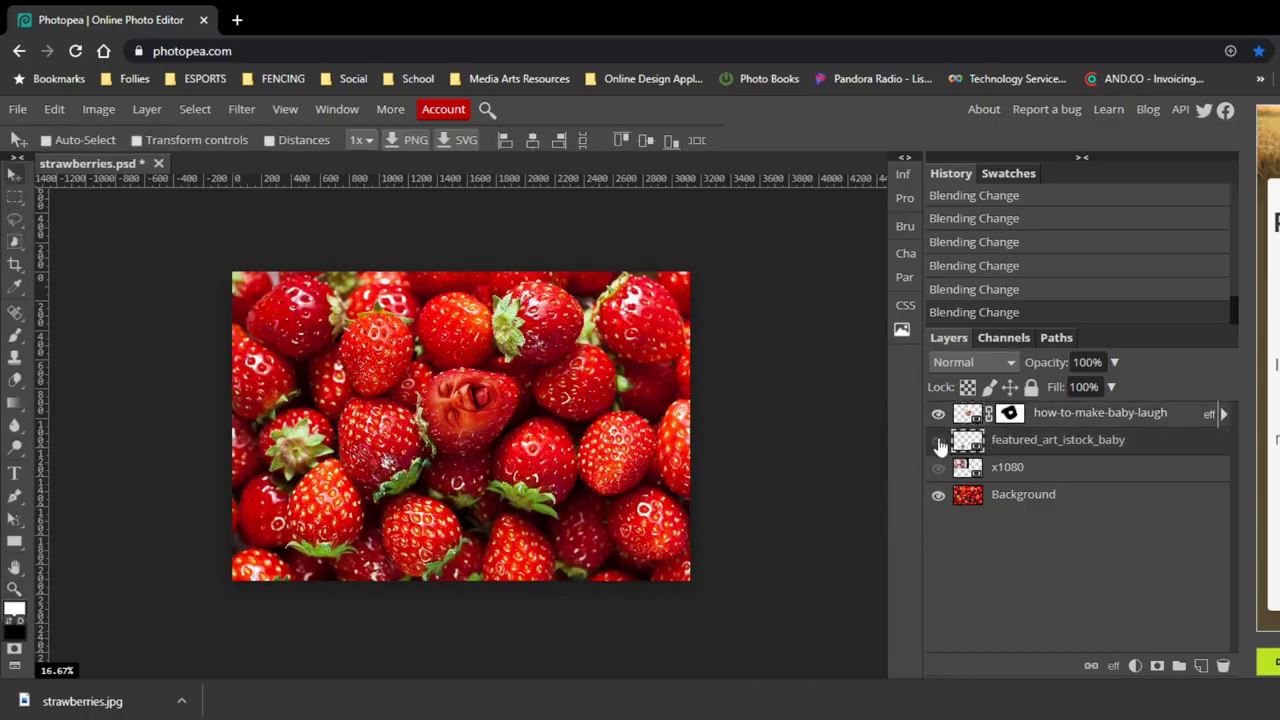
click(938, 441)
scroll(367, 540, up, 5)
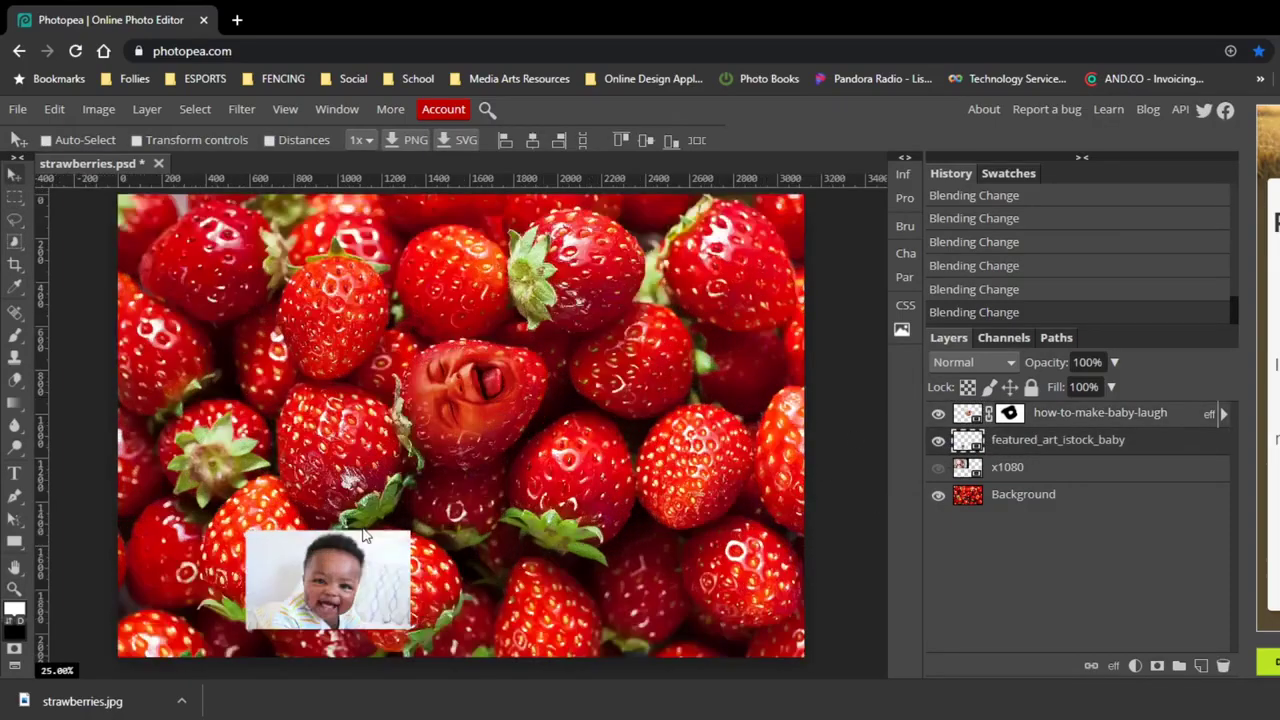
- Move the featured_art_istock_baby photo over the green-capped strawberry above and to the left of the finished laughing face
scroll(370, 558, down, 3)
drag(362, 620, 757, 427)
scroll(740, 440, down, 3)
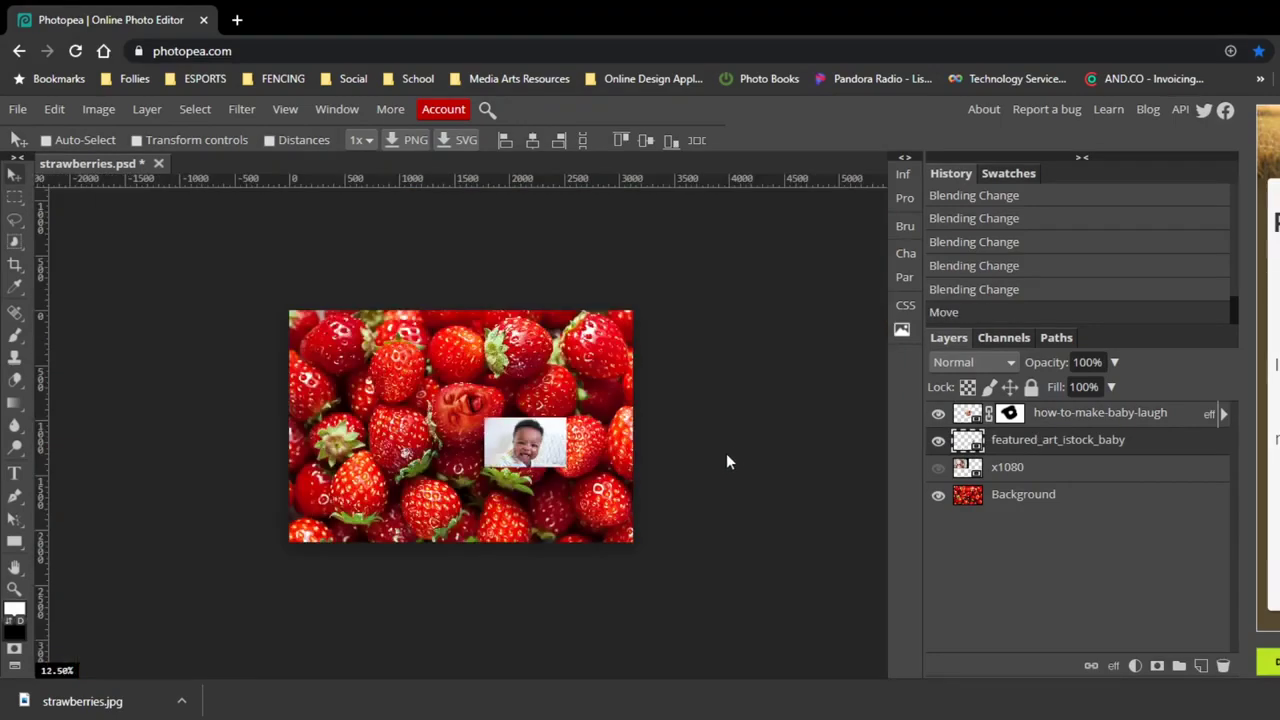
scroll(585, 477, up, 2)
drag(590, 475, 605, 240)
scroll(300, 335, up, 3)
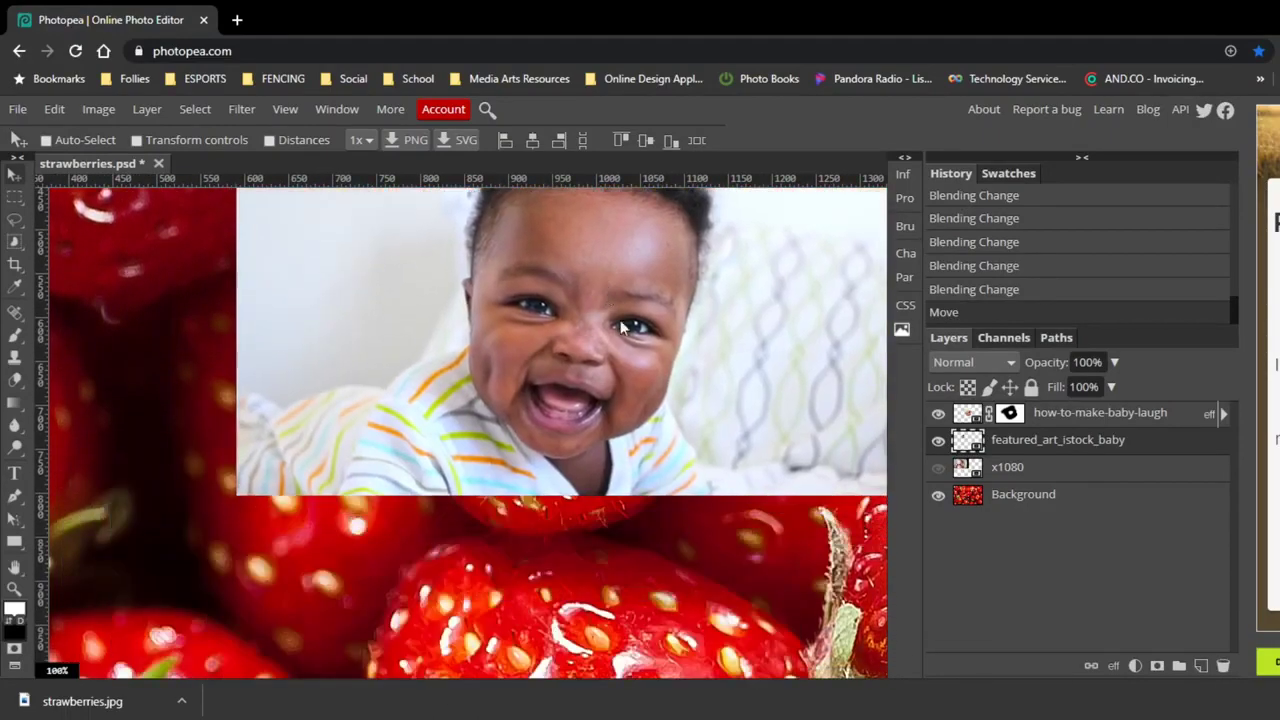
scroll(630, 370, down, 2)
drag(629, 363, 609, 278)
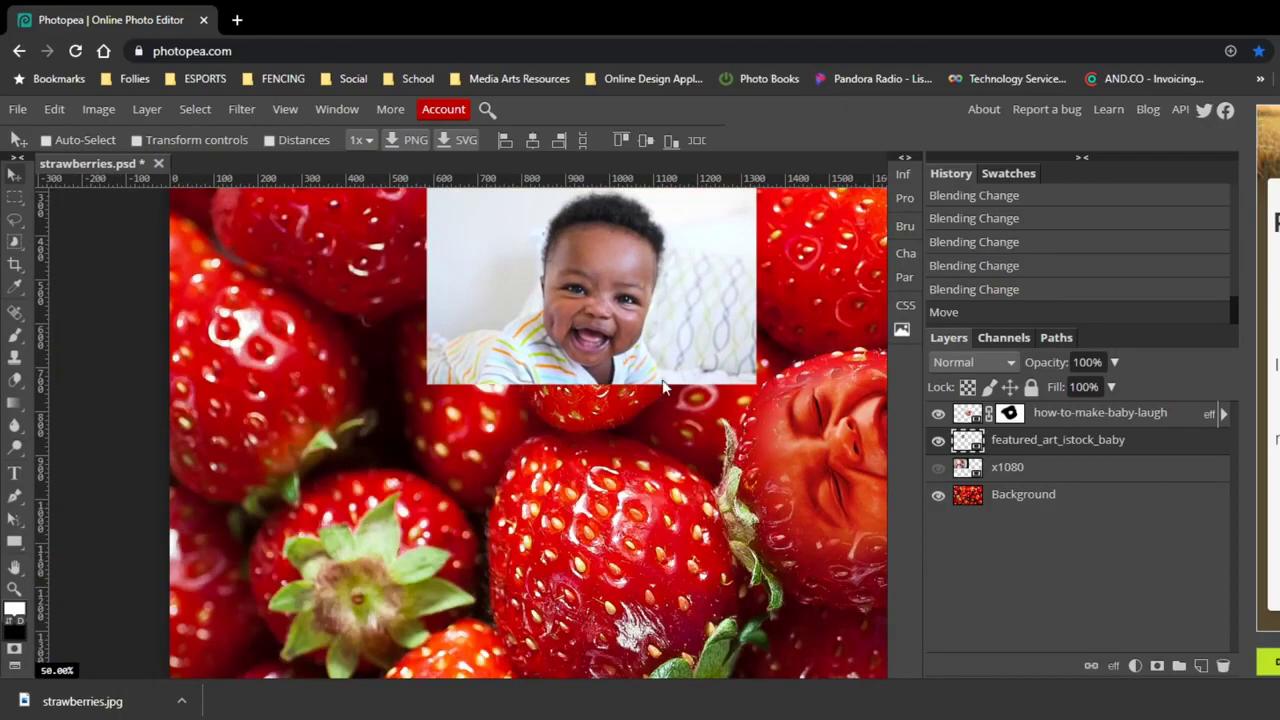
scroll(673, 388, up, 5)
scroll(674, 392, down, 3)
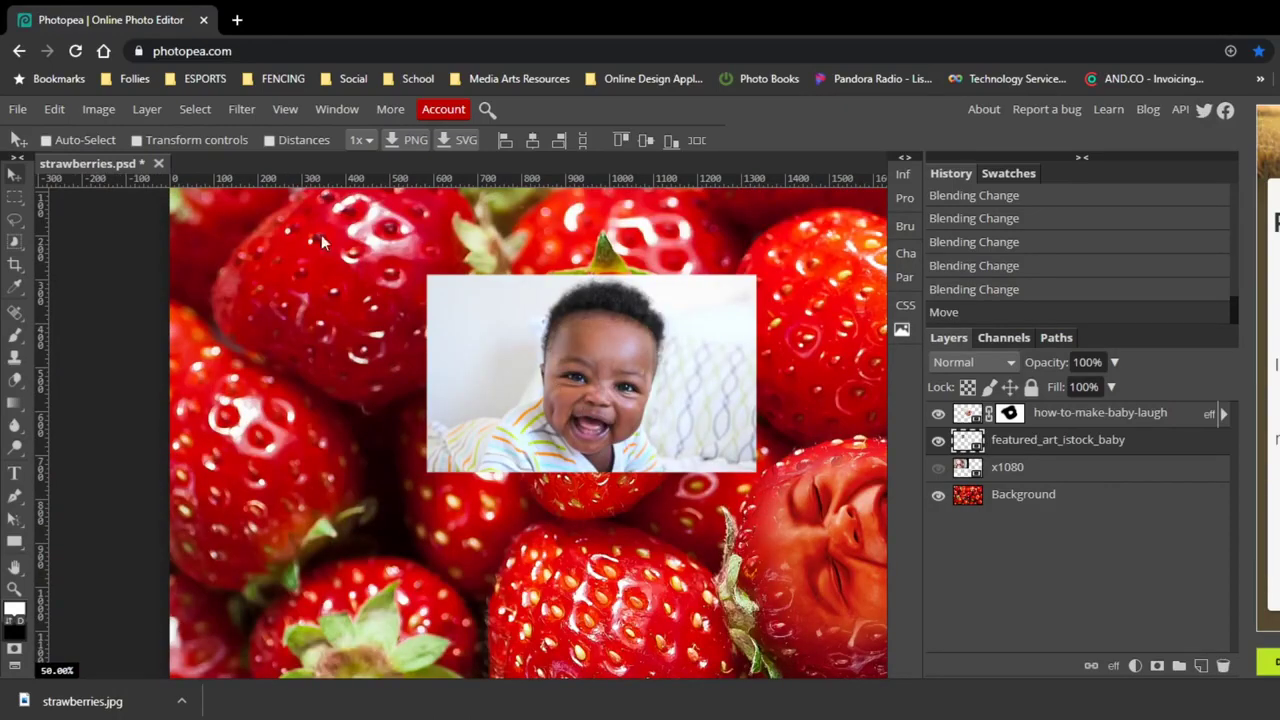
- Scale the featured_art_istock_baby photo to 162.80%, position its face over the green-capped strawberry, and apply the transform
click(137, 141)
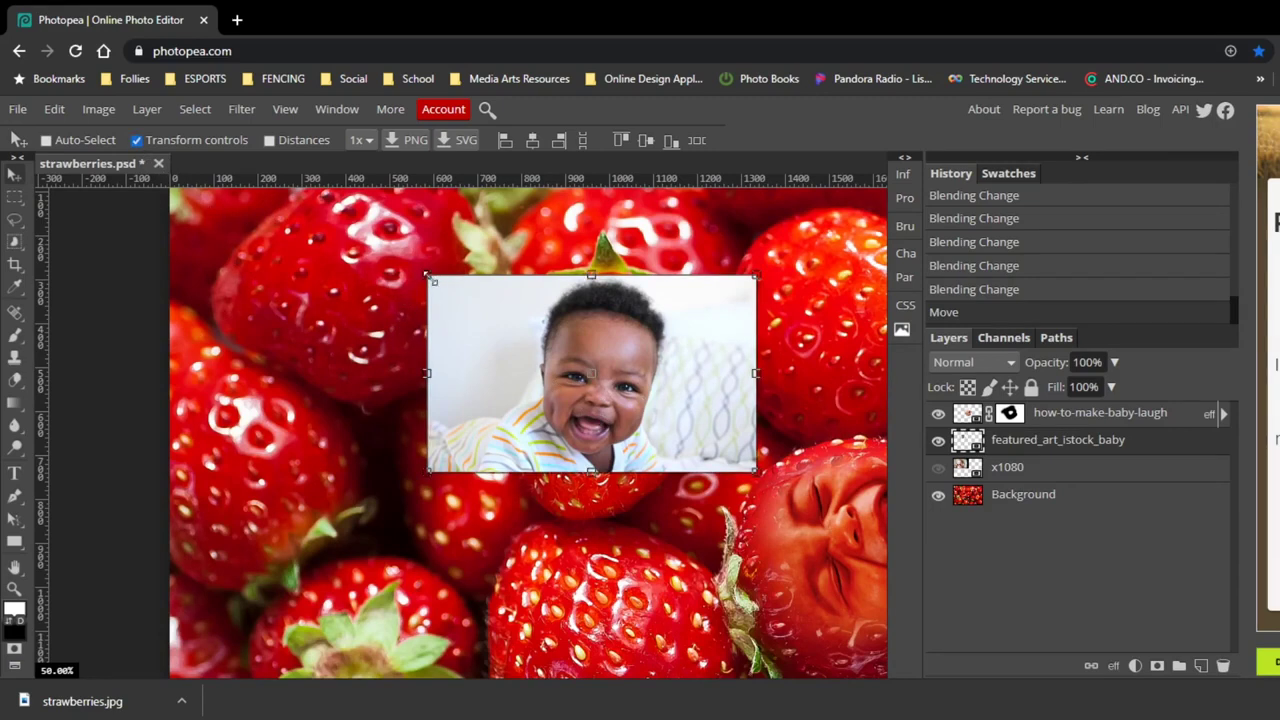
drag(427, 275, 233, 173)
drag(509, 402, 450, 343)
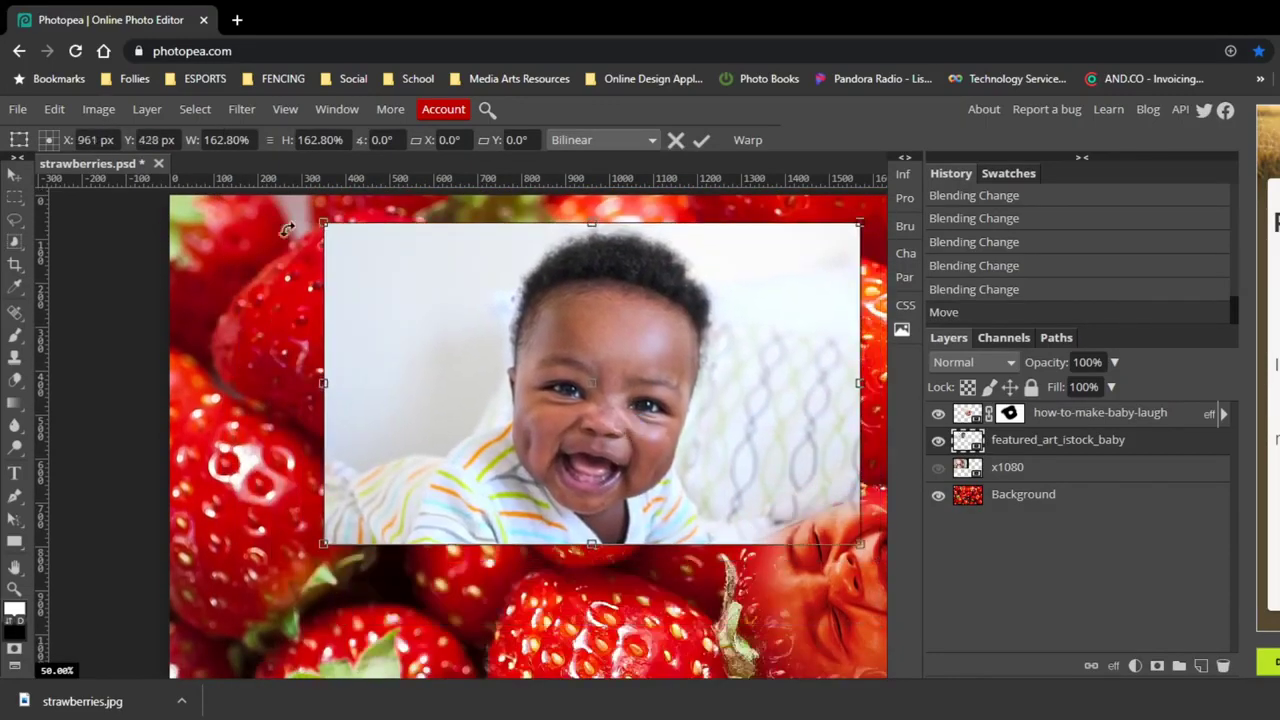
click(705, 142)
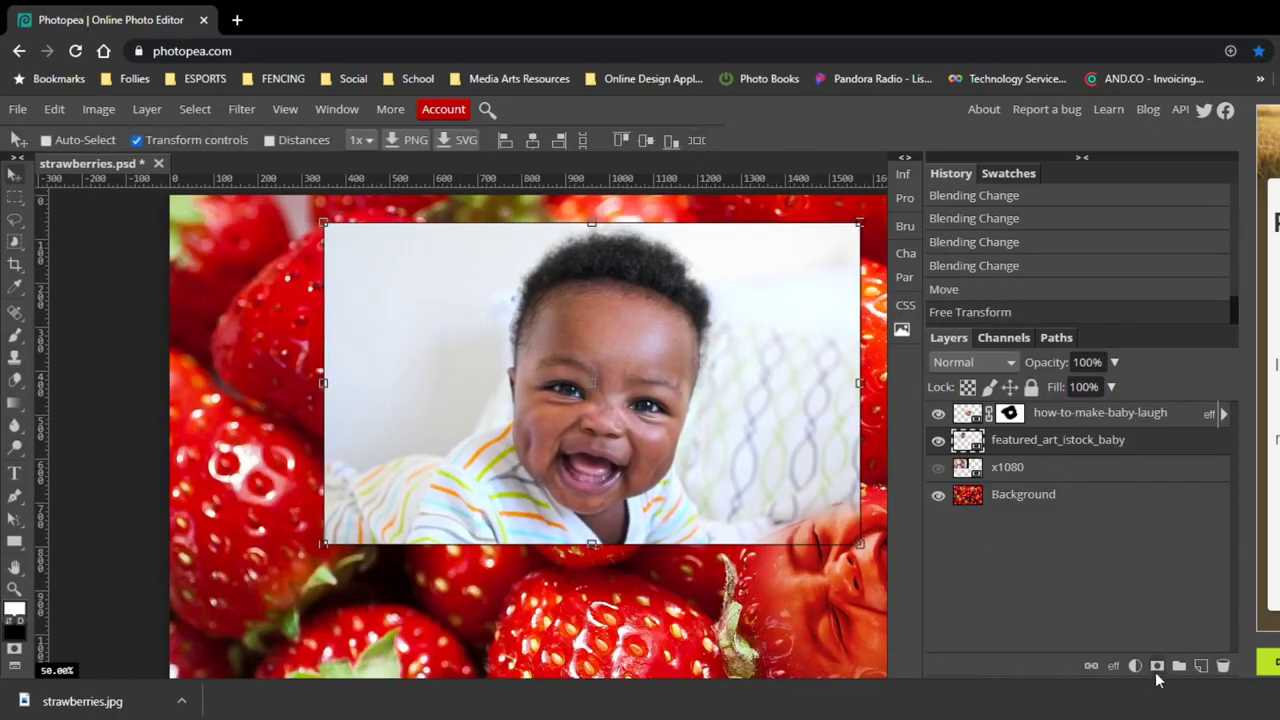
- Add a raster mask to the featured_art_istock_baby layer and paint black around the baby's face with a 600 px brush
click(1157, 667)
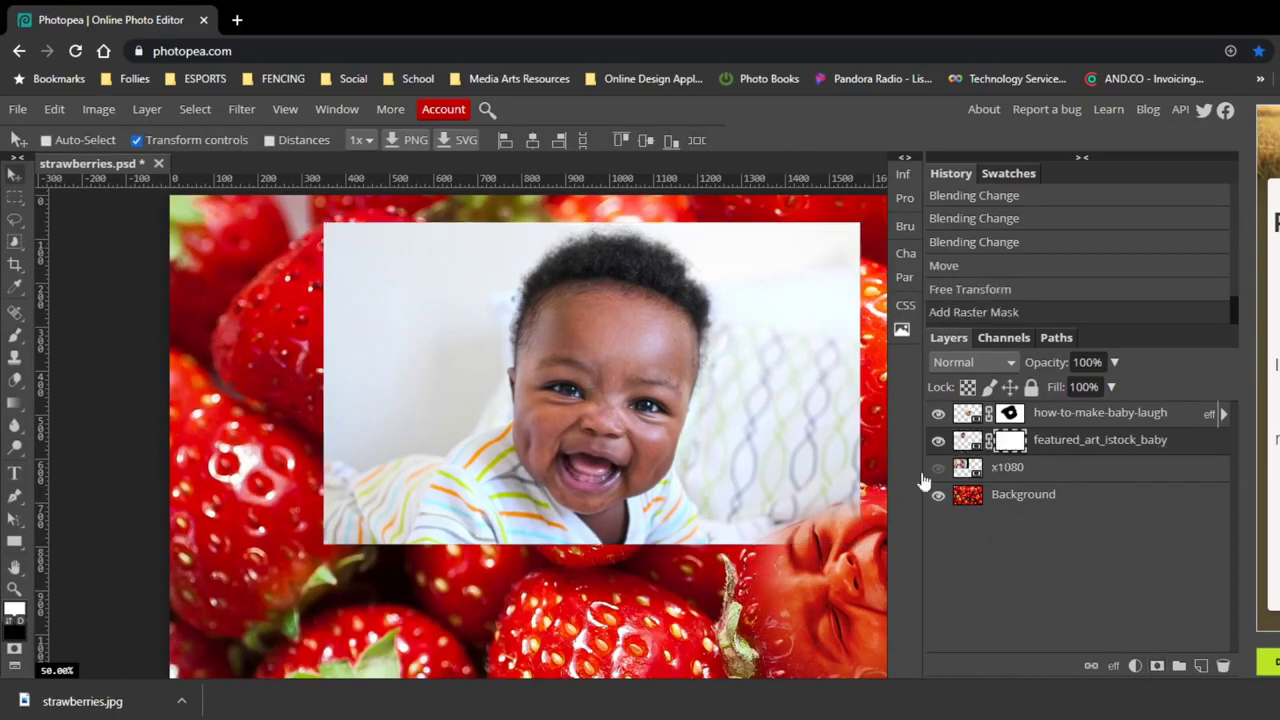
click(12, 623)
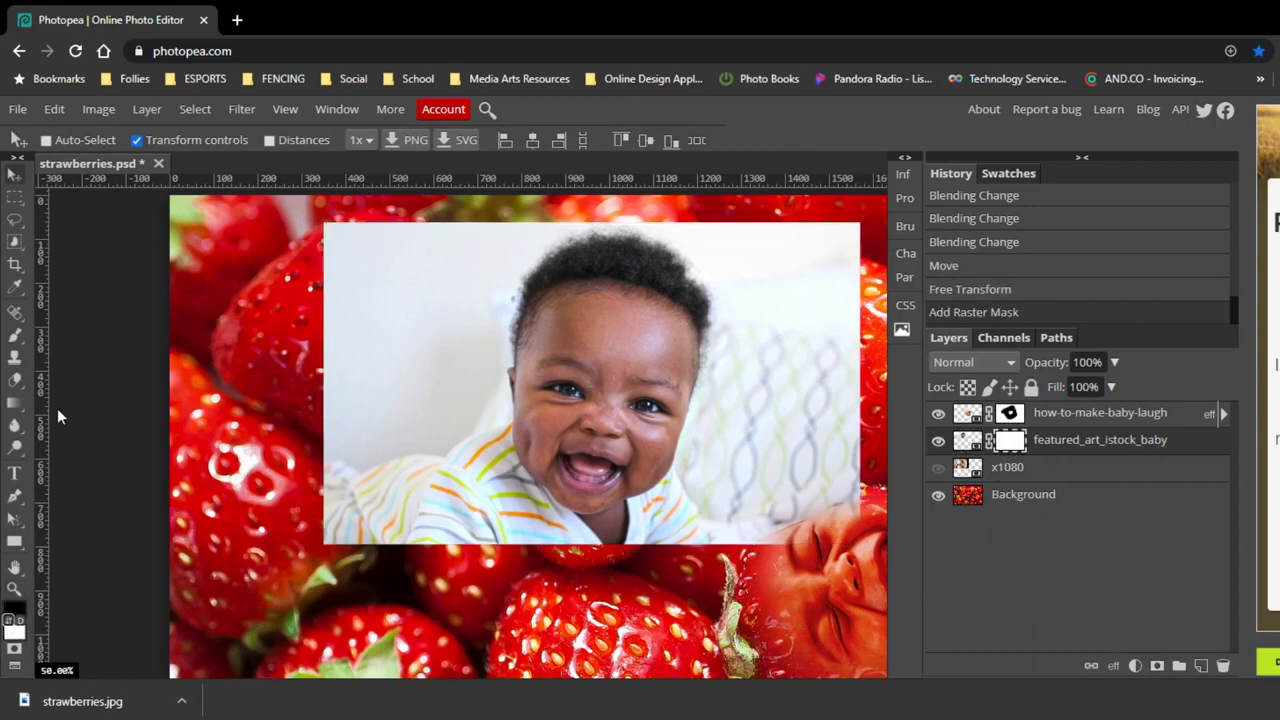
click(14, 335)
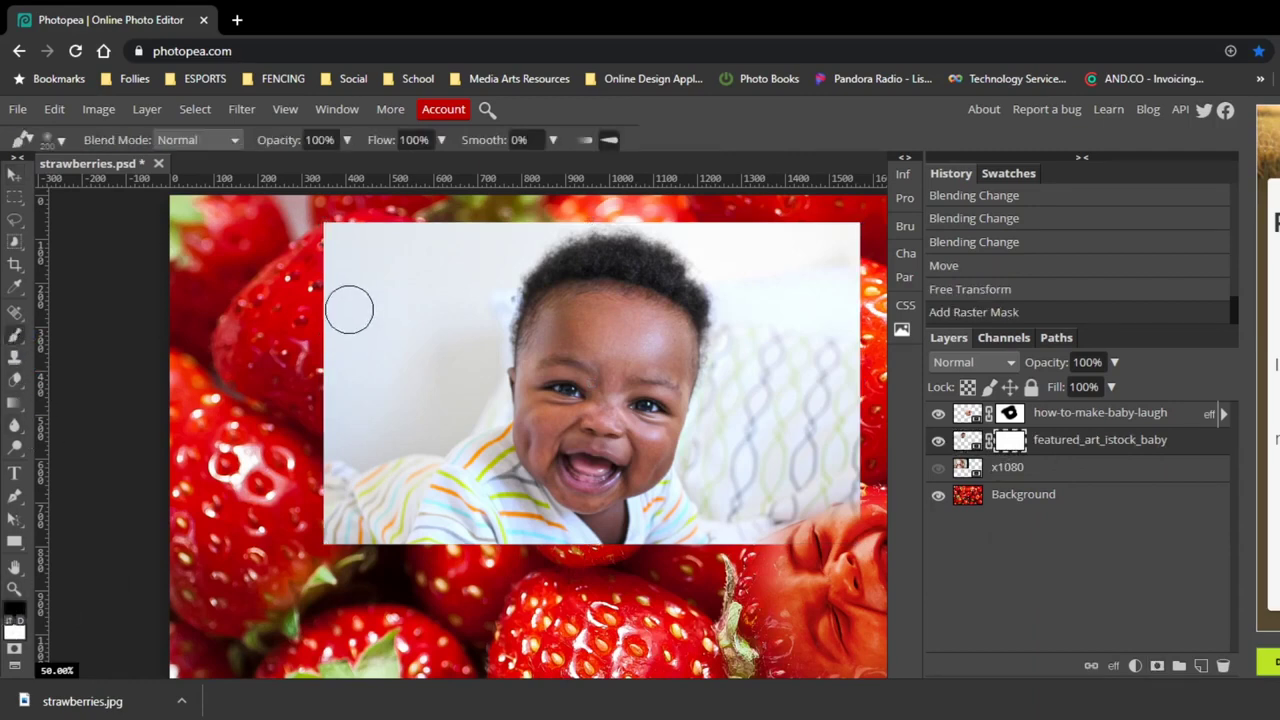
key(bracketright)
key(bracketright)
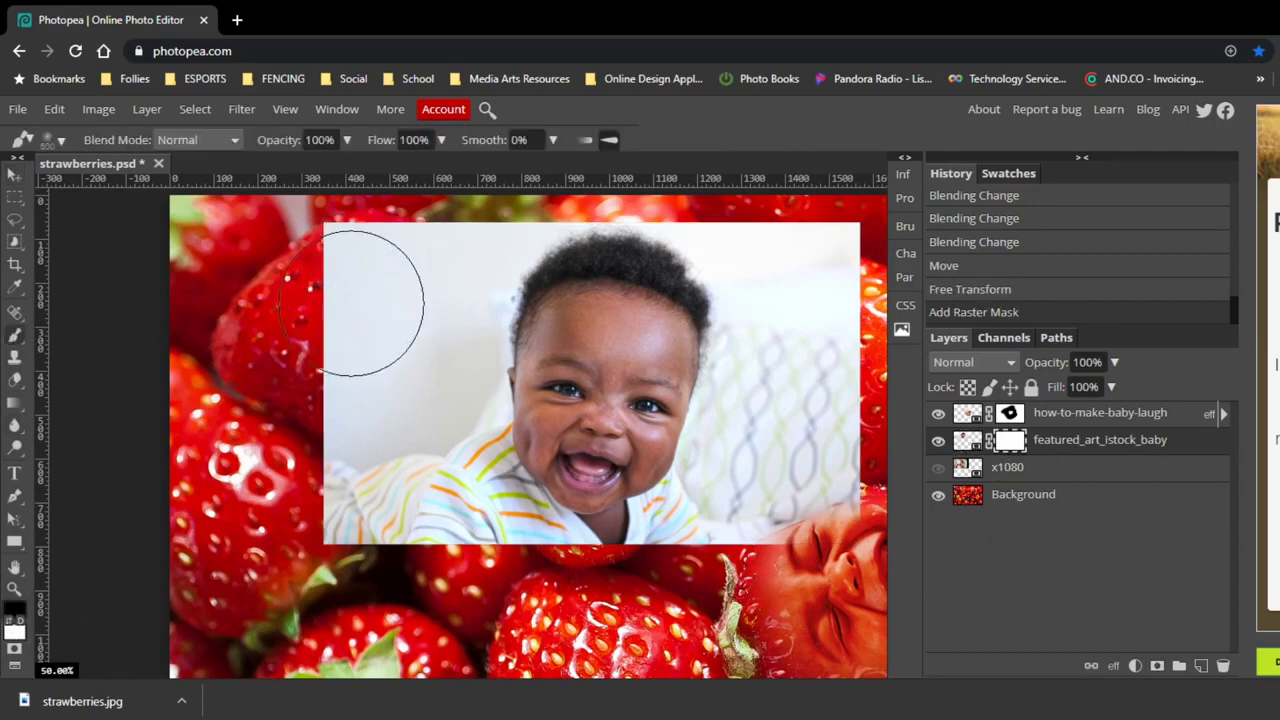
mouse_move(352, 302)
mouse_down()
mouse_move(351, 235)
mouse_move(315, 281)
mouse_move(263, 412)
mouse_move(369, 532)
mouse_move(391, 578)
mouse_move(862, 563)
mouse_move(869, 255)
mouse_move(847, 620)
mouse_move(836, 337)
mouse_move(716, 202)
mouse_move(717, 215)
mouse_move(510, 222)
mouse_move(361, 370)
mouse_move(395, 282)
mouse_move(852, 310)
mouse_move(827, 568)
mouse_move(550, 625)
mouse_move(380, 533)
mouse_move(544, 570)
mouse_move(789, 535)
mouse_move(805, 307)
mouse_move(800, 428)
mouse_move(768, 500)
mouse_up()
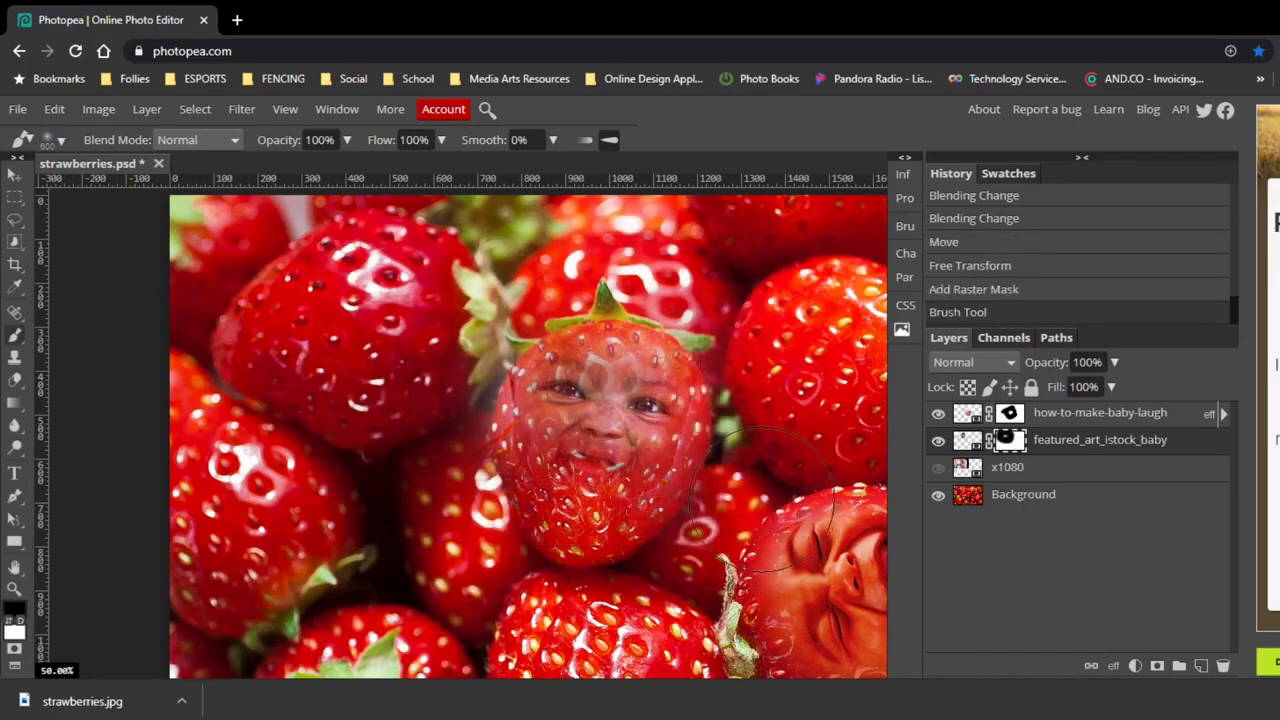
- Reduce the brush to 250 px and paint white on the mask to restore the baby's eyes, nose, mouth and cheeks
key(bracketleft)
key(bracketleft)
key(bracketleft)
key(bracketleft)
key(bracketleft)
drag(582, 412, 605, 398)
click(13, 622)
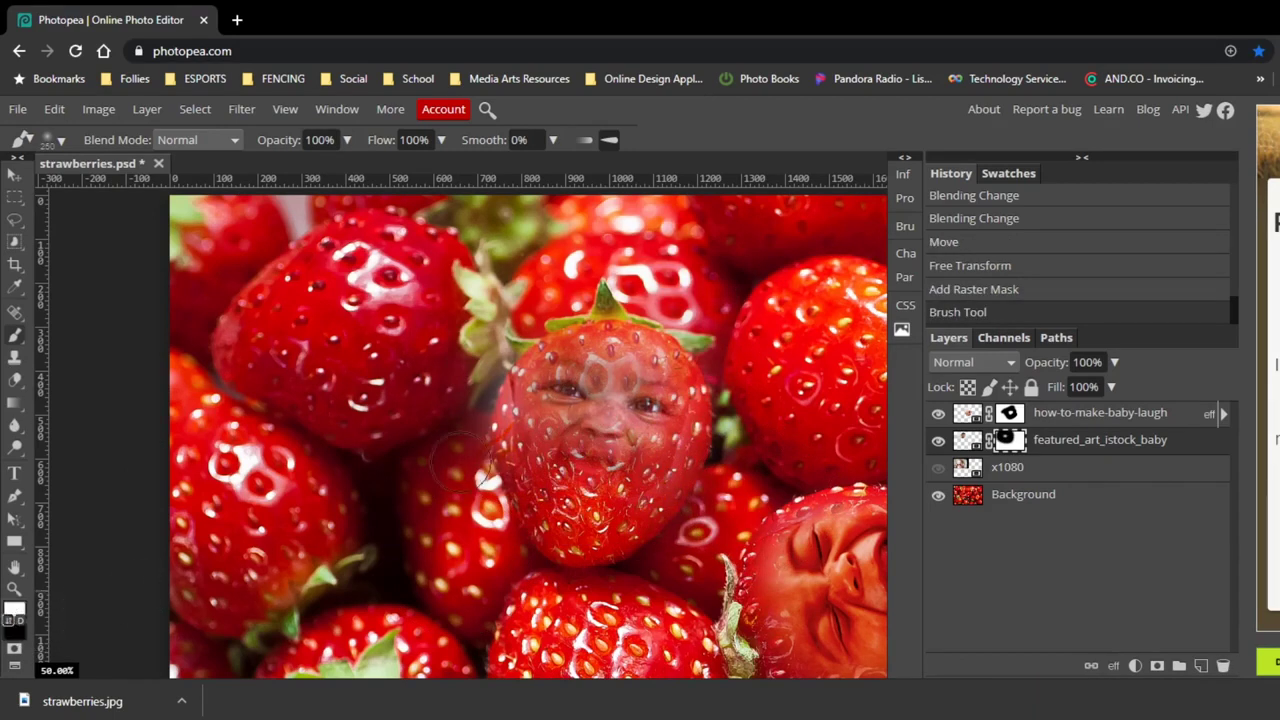
mouse_move(615, 385)
mouse_down()
mouse_move(596, 430)
mouse_move(599, 391)
mouse_move(604, 445)
mouse_move(569, 397)
mouse_move(602, 410)
mouse_up()
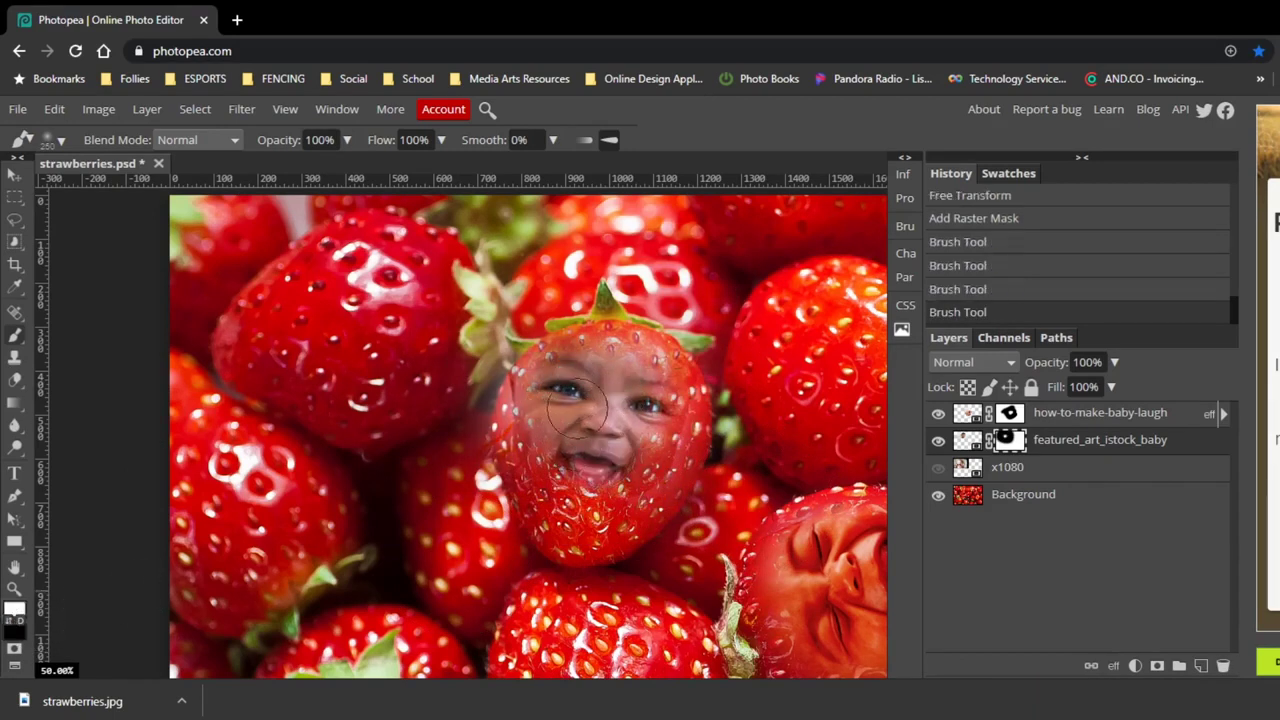
drag(585, 475, 615, 450)
drag(612, 405, 590, 445)
mouse_move(570, 505)
mouse_down()
mouse_move(628, 385)
mouse_move(660, 400)
mouse_move(617, 367)
mouse_move(550, 360)
mouse_move(510, 440)
mouse_move(520, 360)
mouse_move(540, 505)
mouse_up()
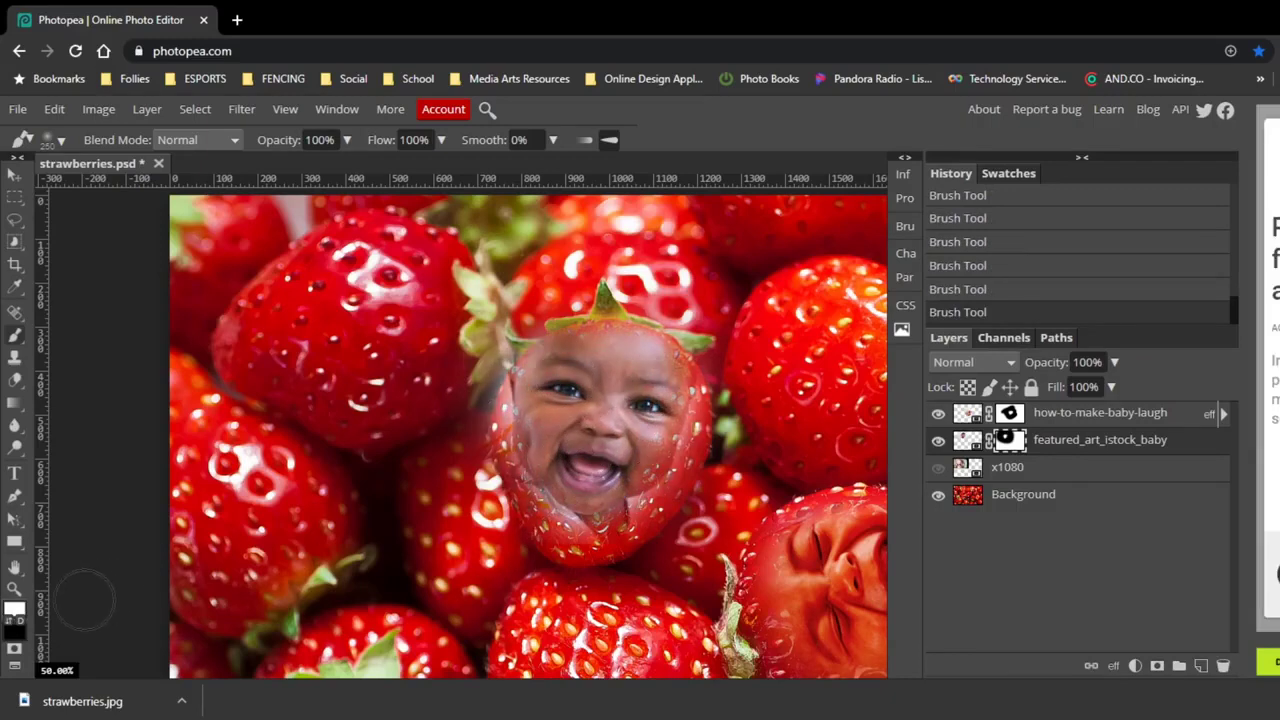
- Paint black on the mask around the baby's chin and lower cheeks to blend them into the strawberry
click(8, 620)
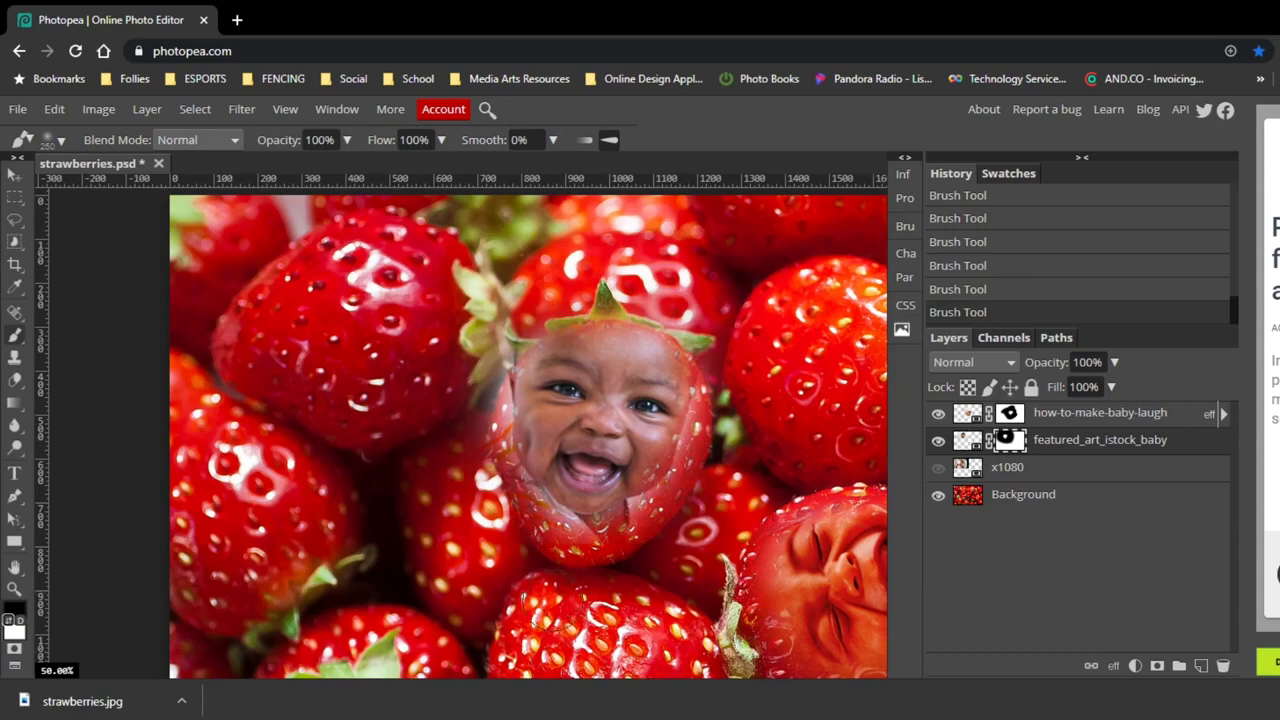
click(664, 492)
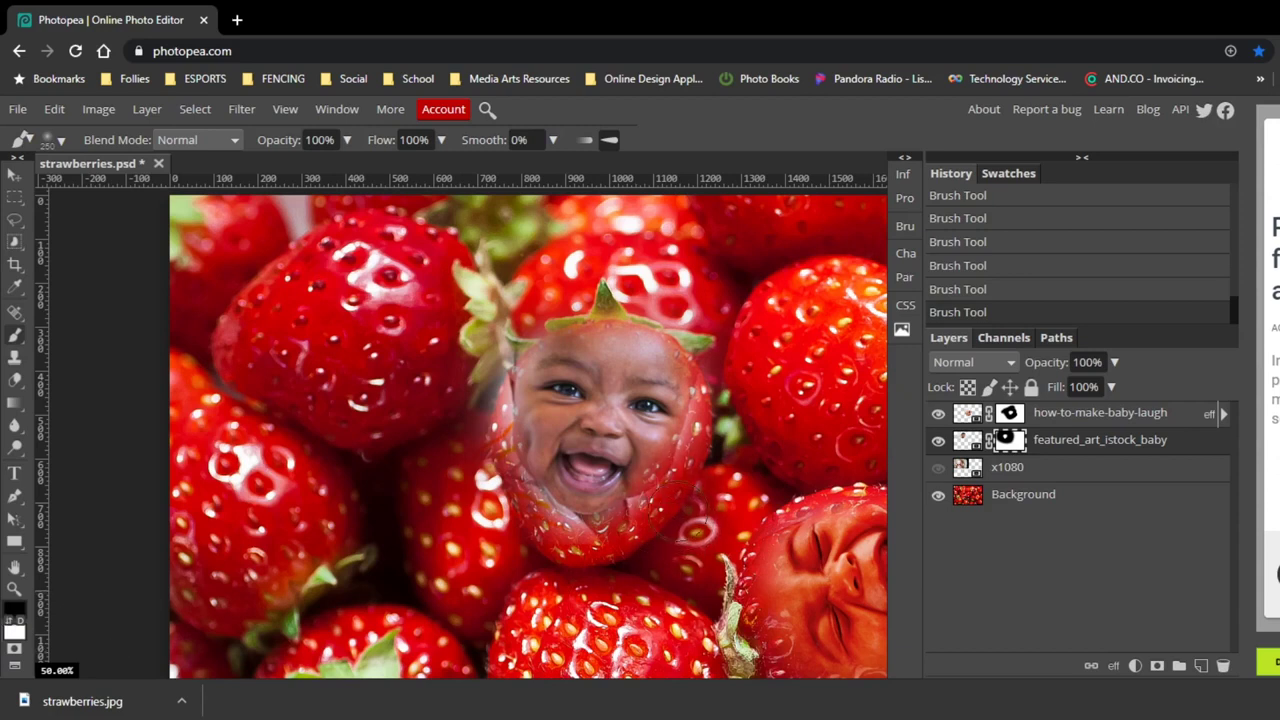
mouse_move(645, 515)
mouse_down()
mouse_move(645, 540)
mouse_move(690, 420)
mouse_move(700, 322)
mouse_move(560, 265)
mouse_move(480, 360)
mouse_move(465, 410)
mouse_move(565, 520)
mouse_up()
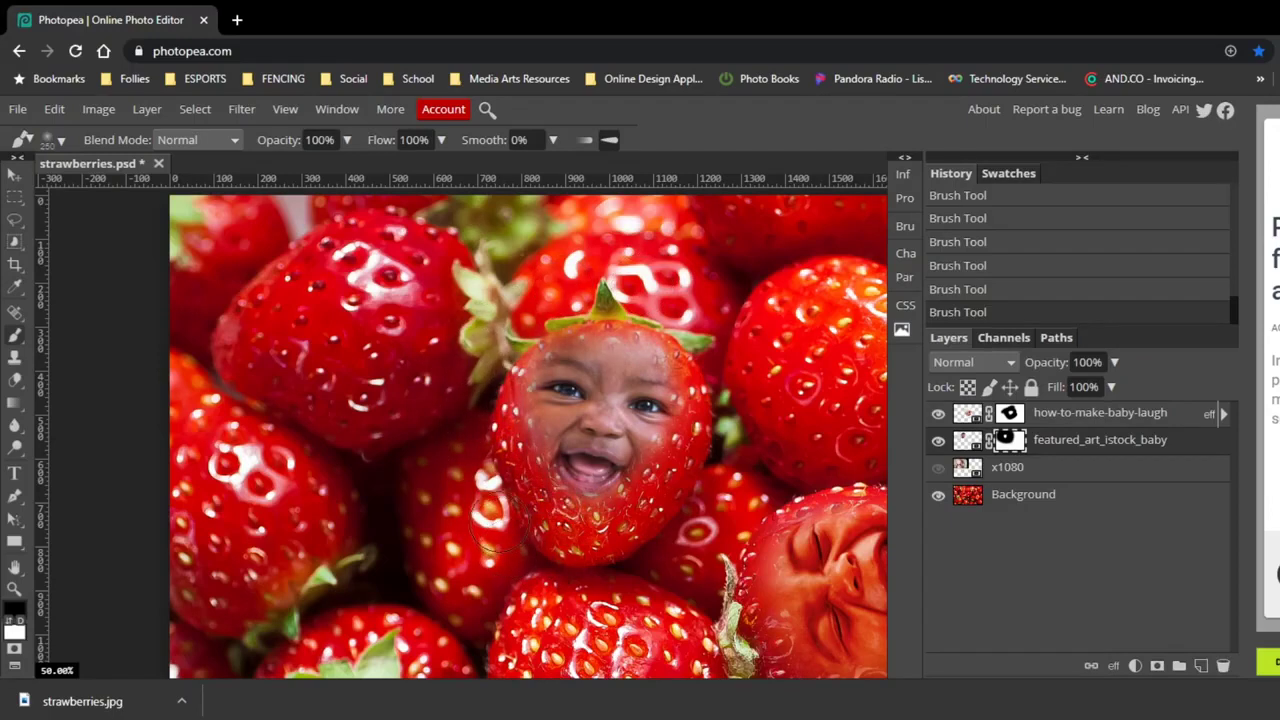
- Switch the brush to white and paint on the featured_art_istock_baby mask to restore the baby's mouth
scroll(585, 480, up, 5)
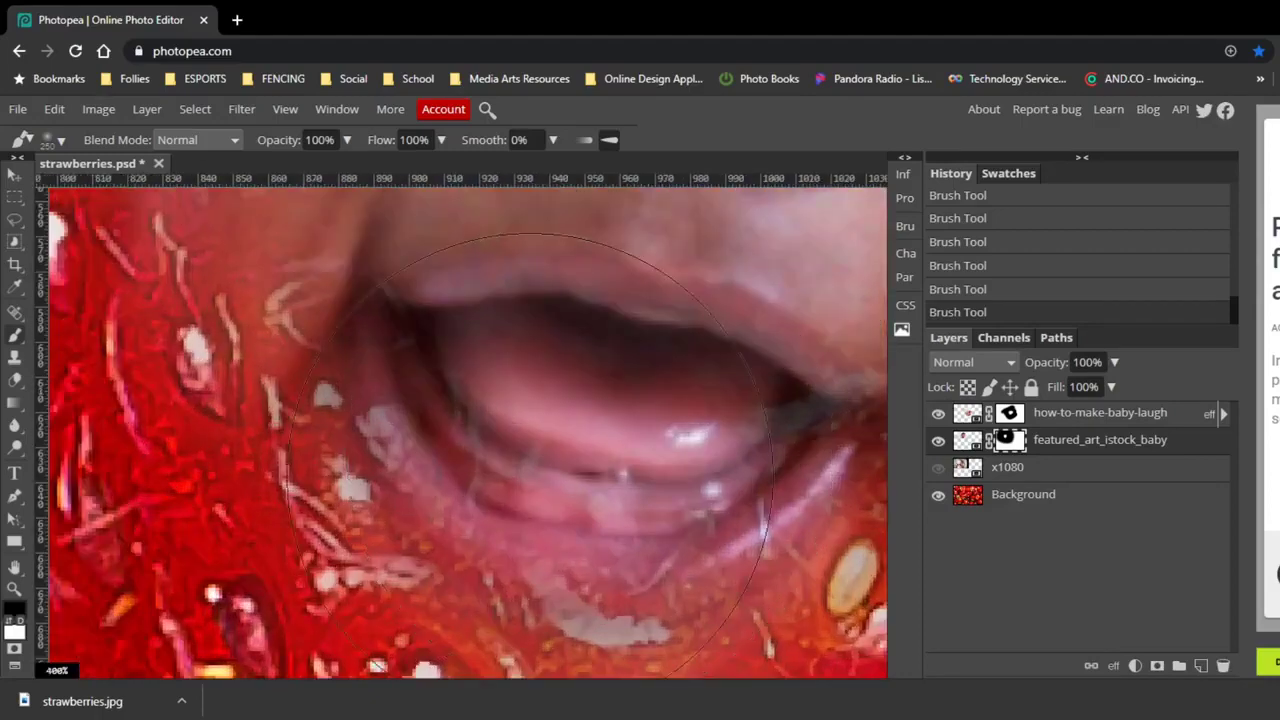
scroll(530, 458, down, 3)
scroll(250, 448, up, 1)
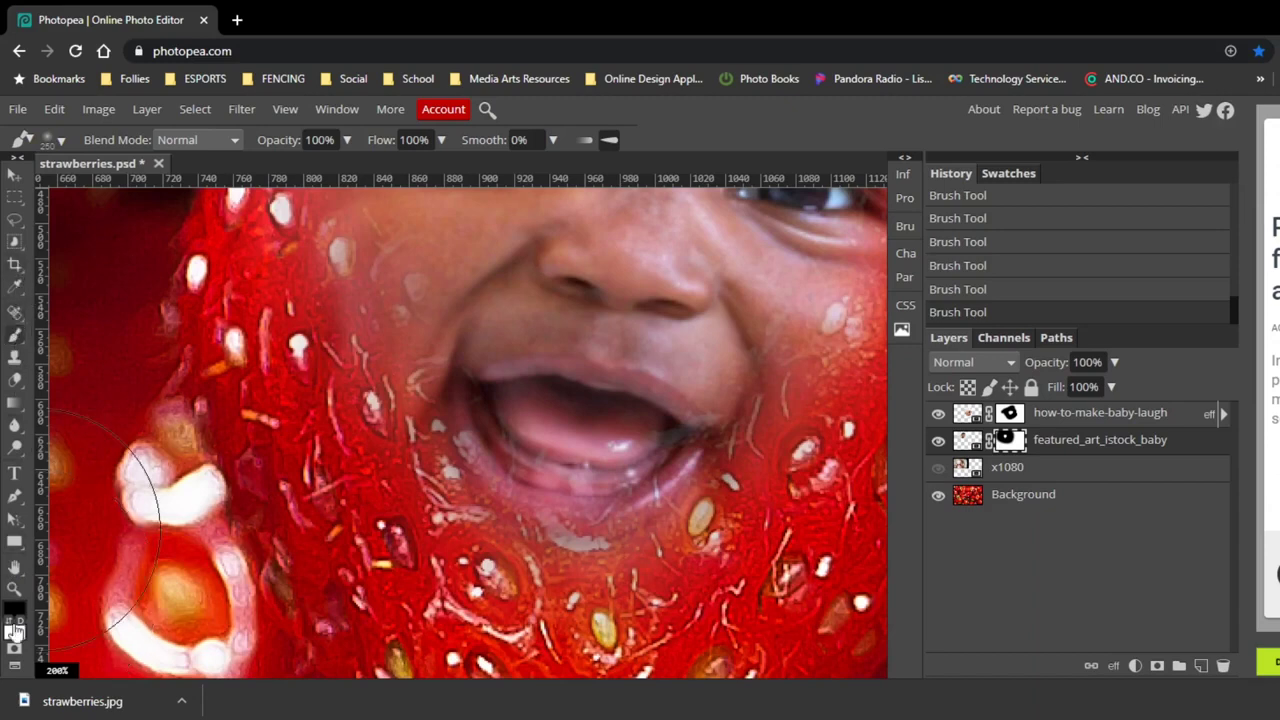
click(10, 624)
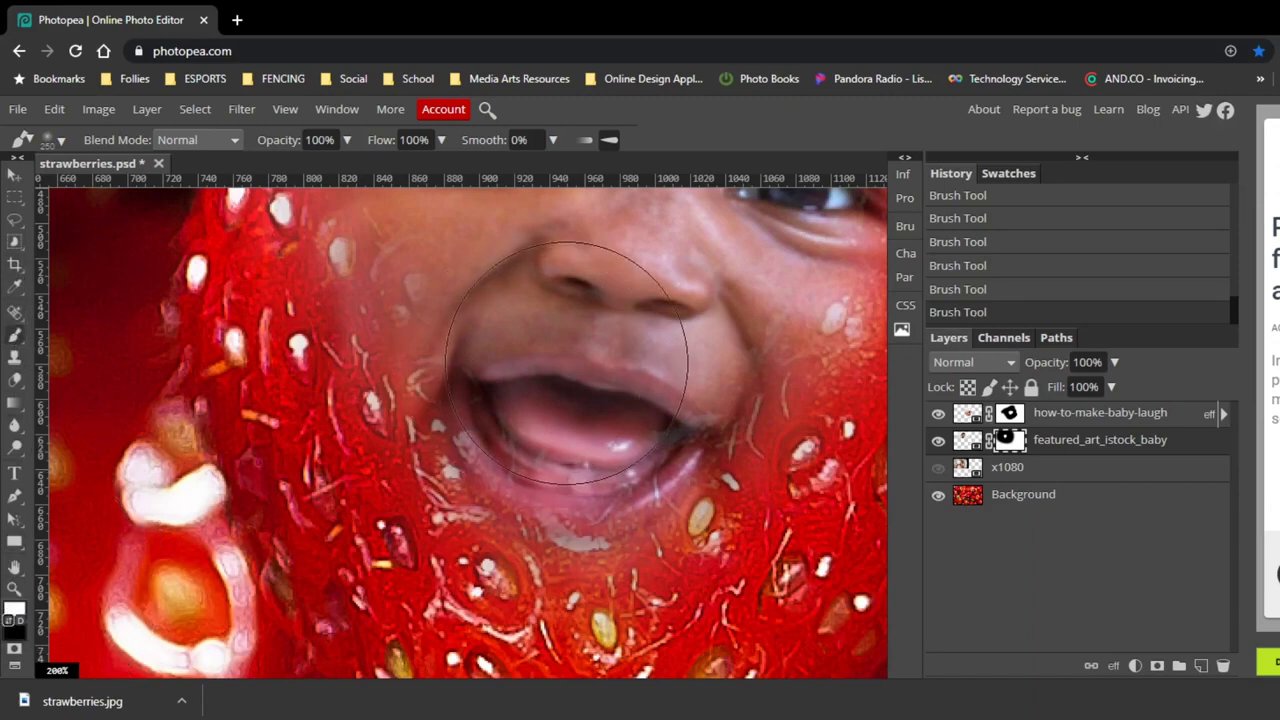
key(bracketleft)
key(bracketleft)
drag(600, 400, 557, 391)
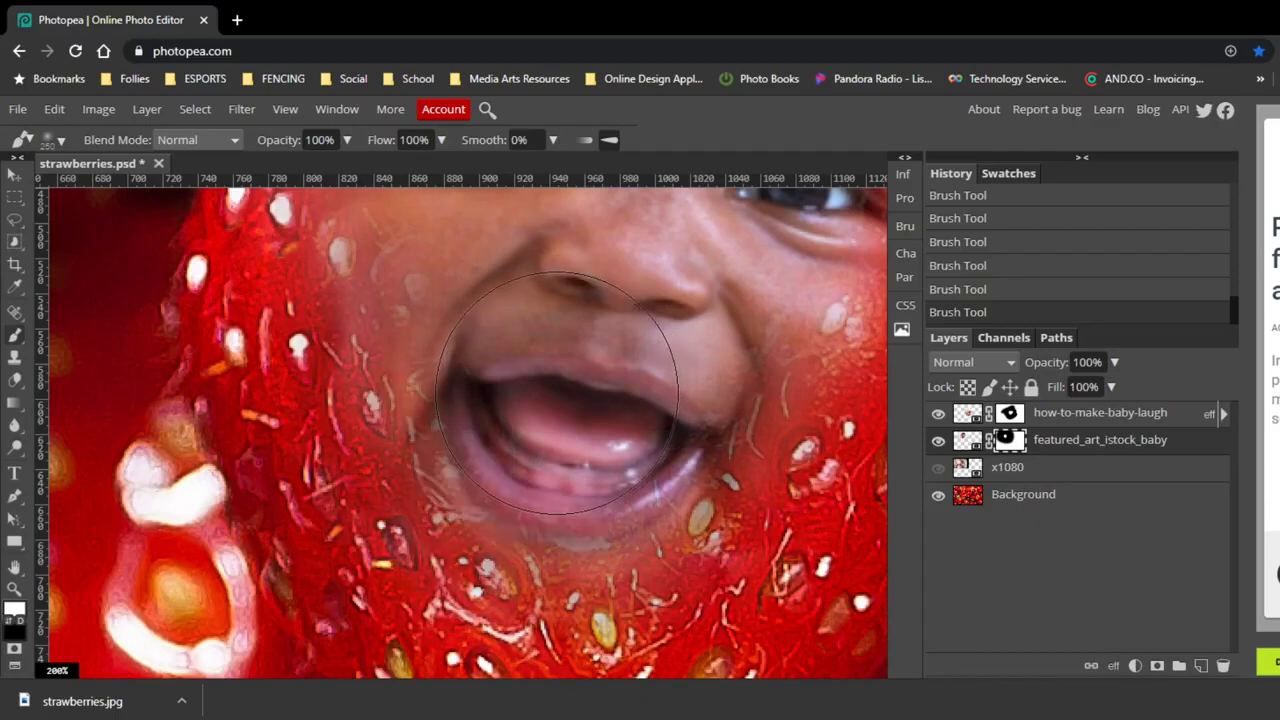
- Reduce the brush to 100 px and paint white on the mask around the baby's lower cheeks, chin and mouth corners
key(bracketleft)
key(bracketleft)
key(bracketleft)
key(bracketleft)
drag(410, 330, 400, 430)
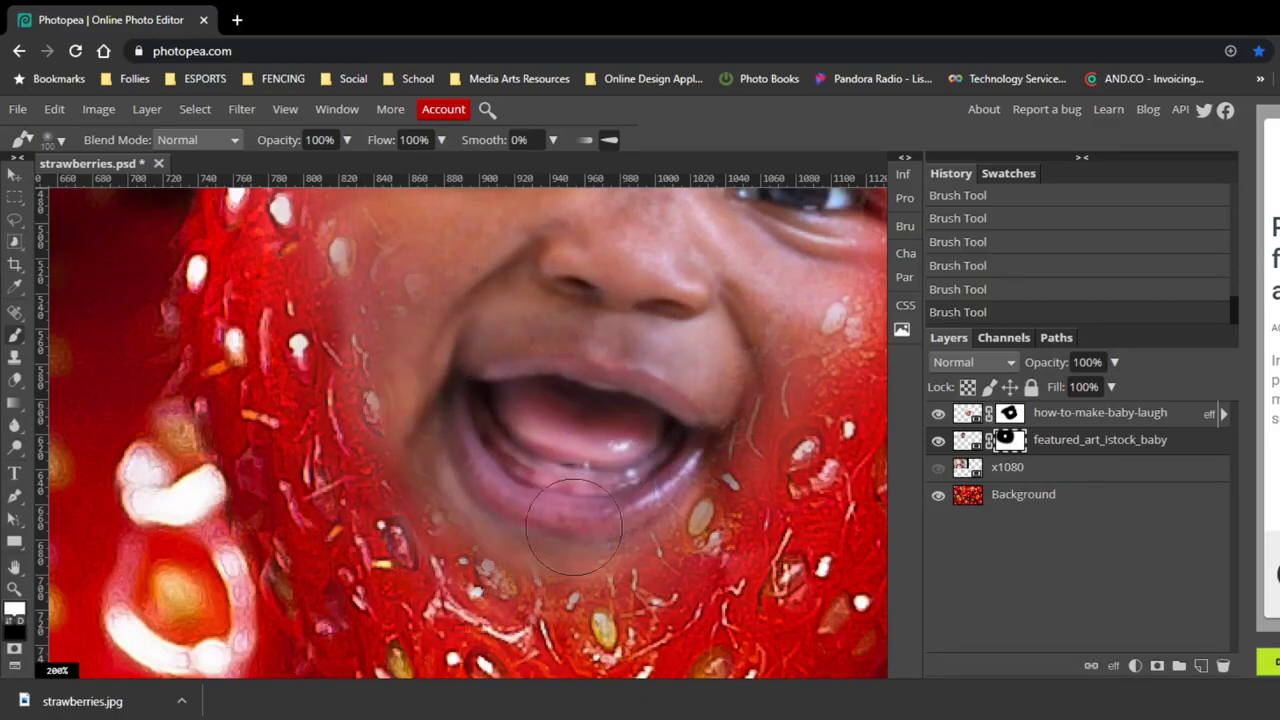
mouse_move(530, 475)
mouse_down()
mouse_move(604, 512)
mouse_move(724, 382)
mouse_move(728, 340)
mouse_move(661, 483)
mouse_move(808, 275)
mouse_up()
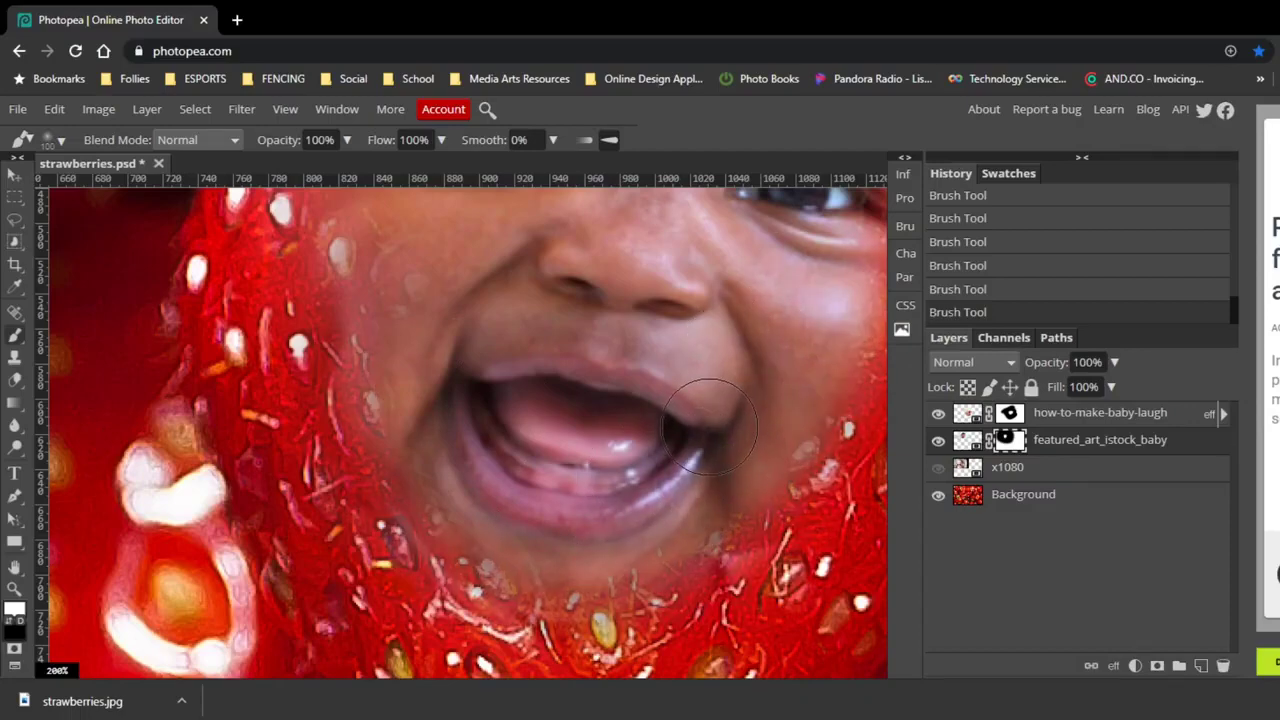
- Move the featured_art_istock_baby face slightly down within its strawberry and apply the free transform without changing its scale
key(ctrl+0)
key(ctrl+minus)
scroll(360, 344, up, 4)
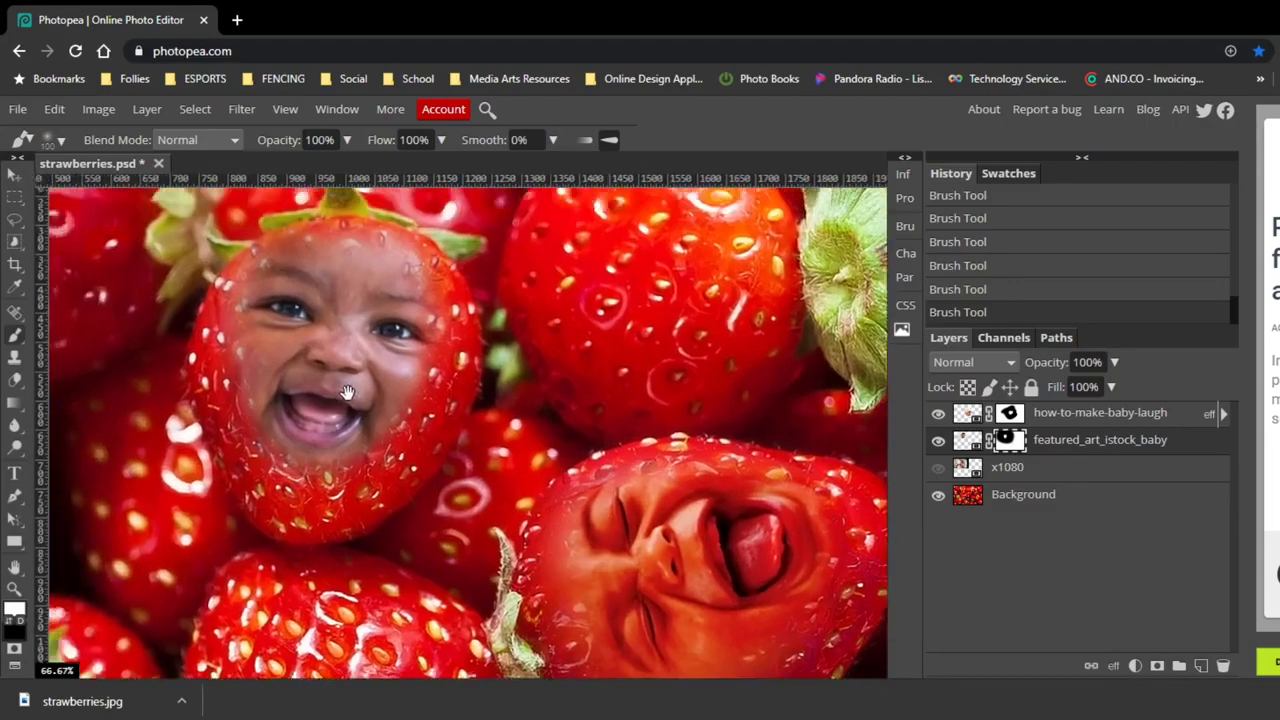
drag(343, 386, 412, 431)
click(16, 171)
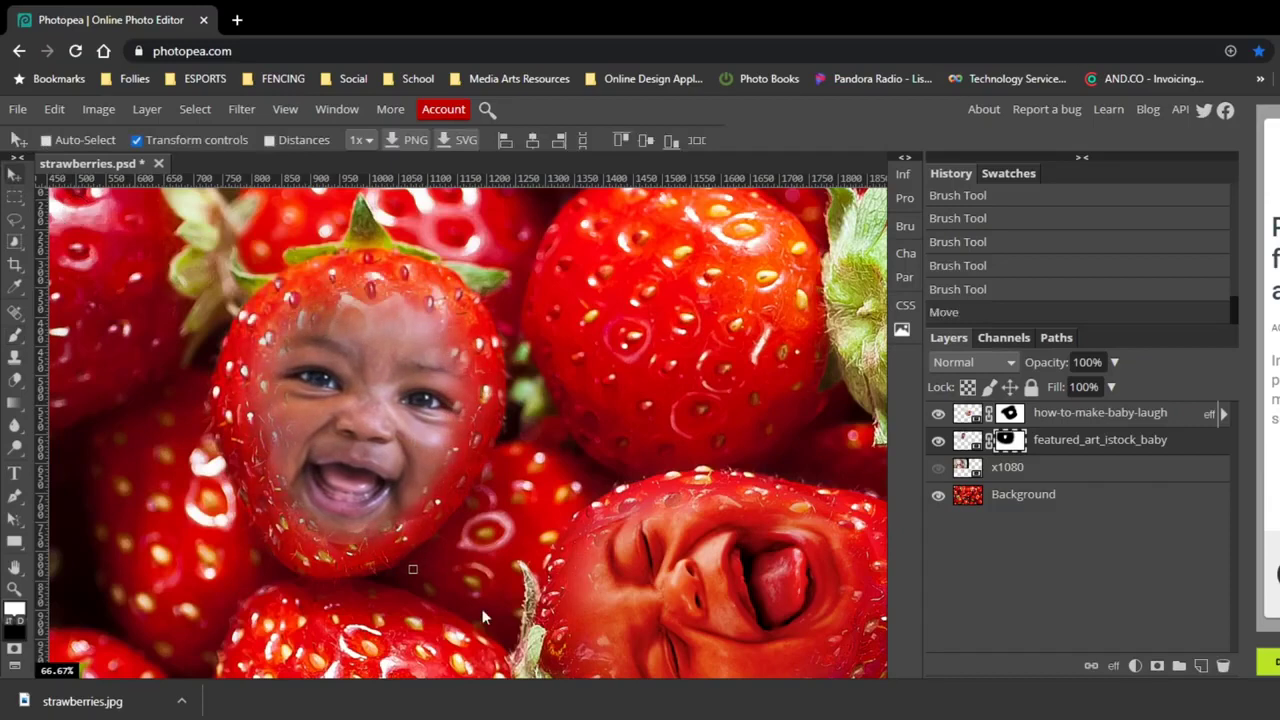
key(ctrl+alt+t)
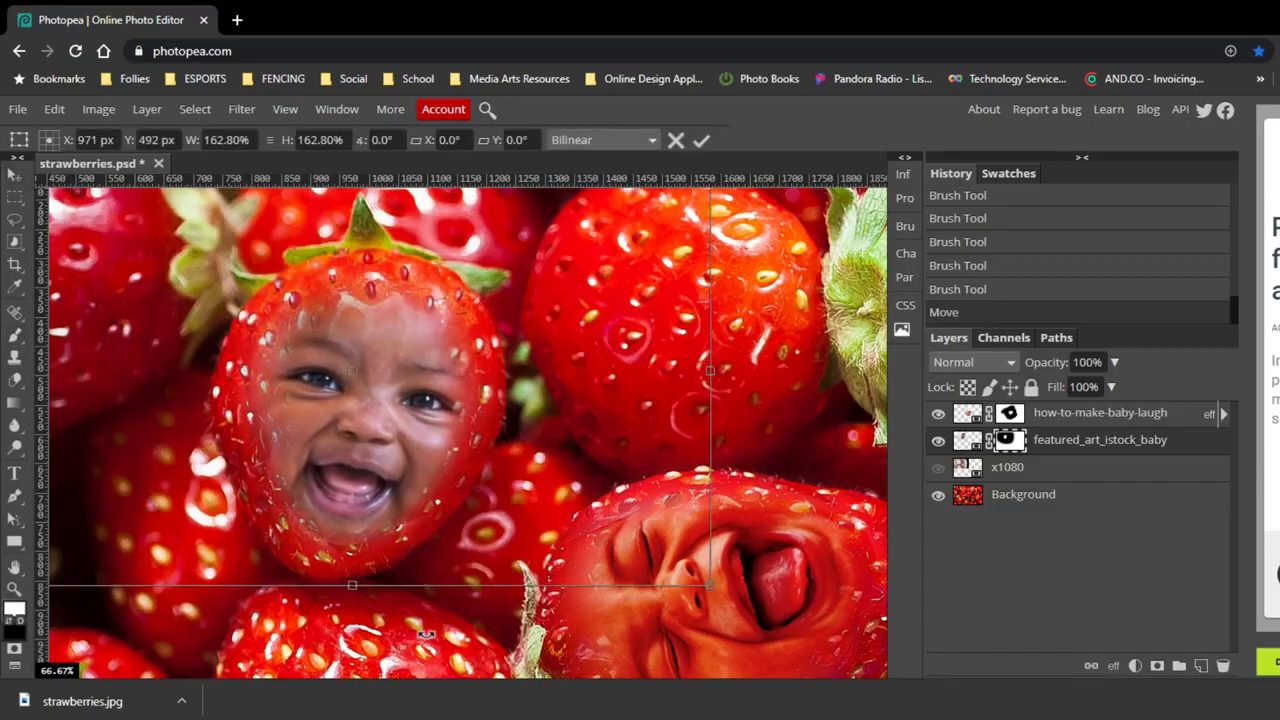
click(701, 140)
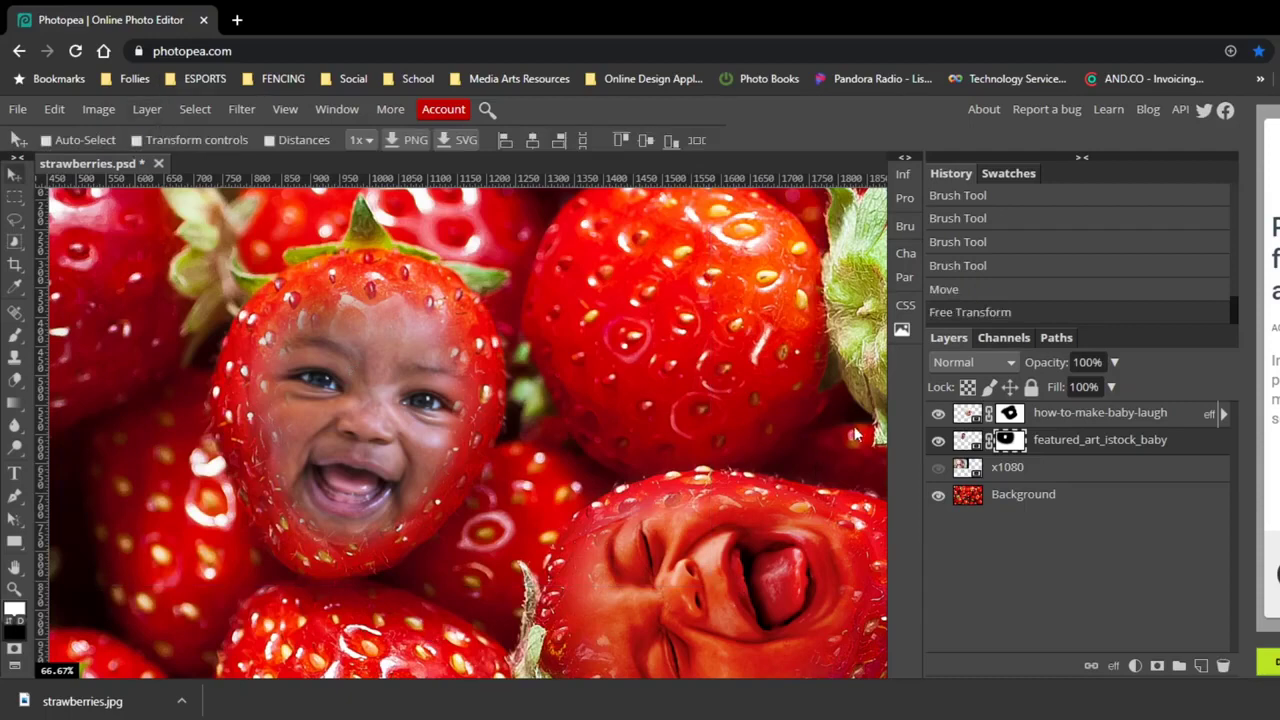
- Expand the how-to-make-baby-laugh layer's effects and copy its layer style
click(1210, 420)
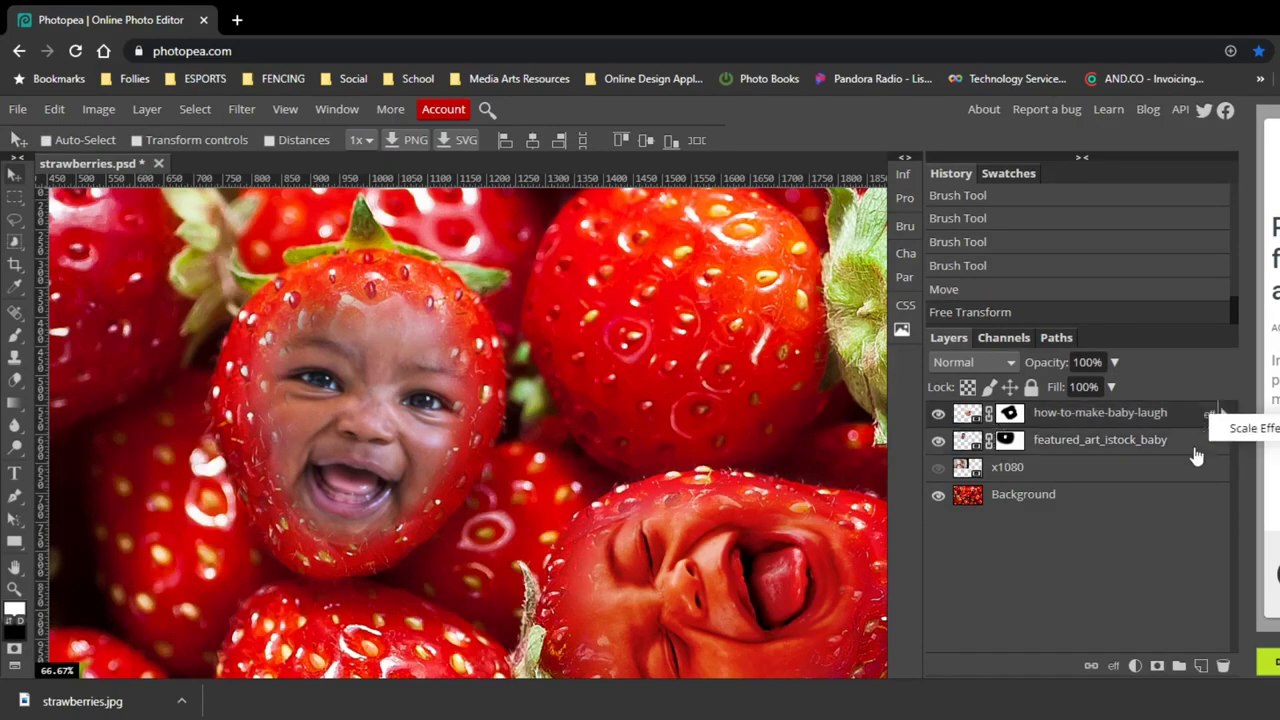
click(1223, 417)
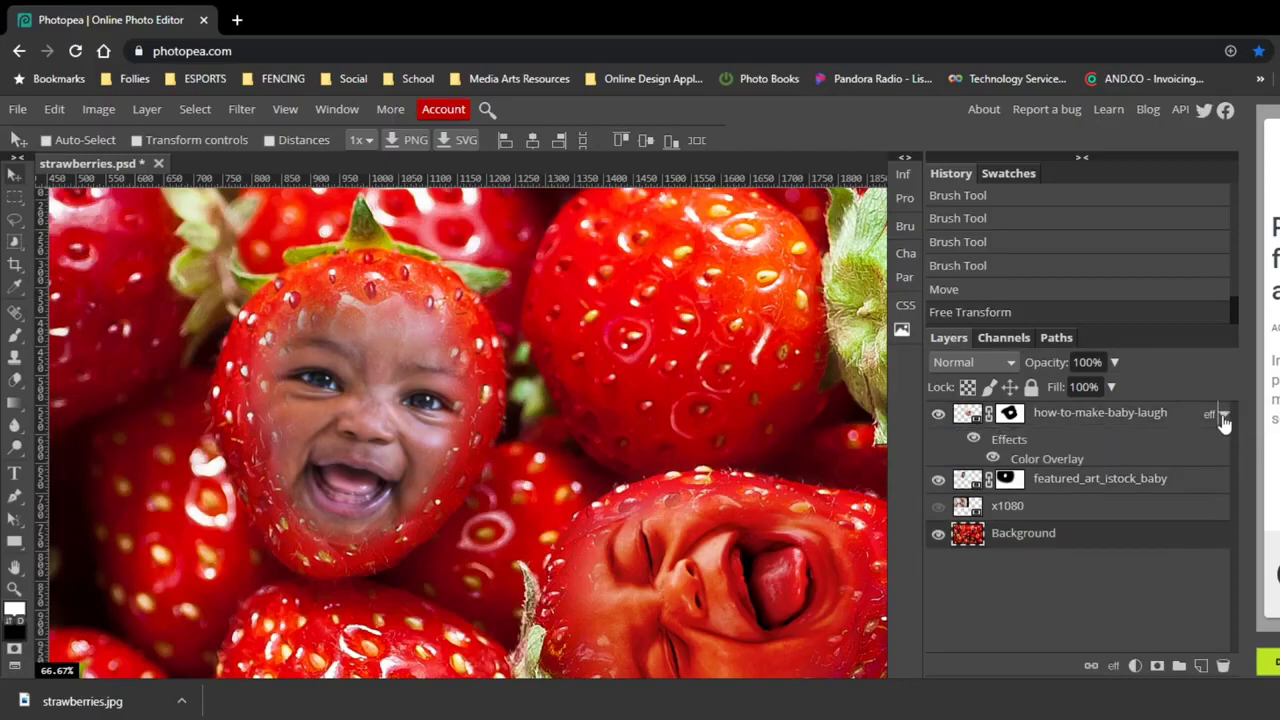
right_click(997, 449)
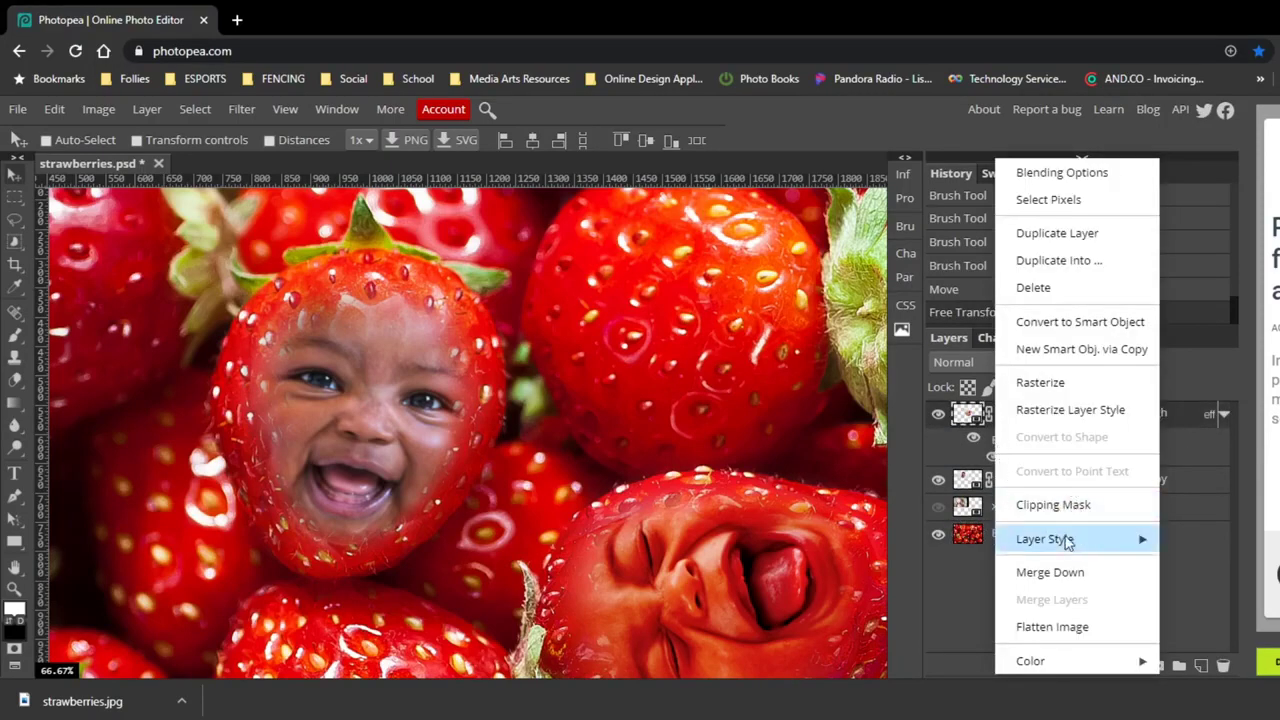
mouse_move(1066, 538)
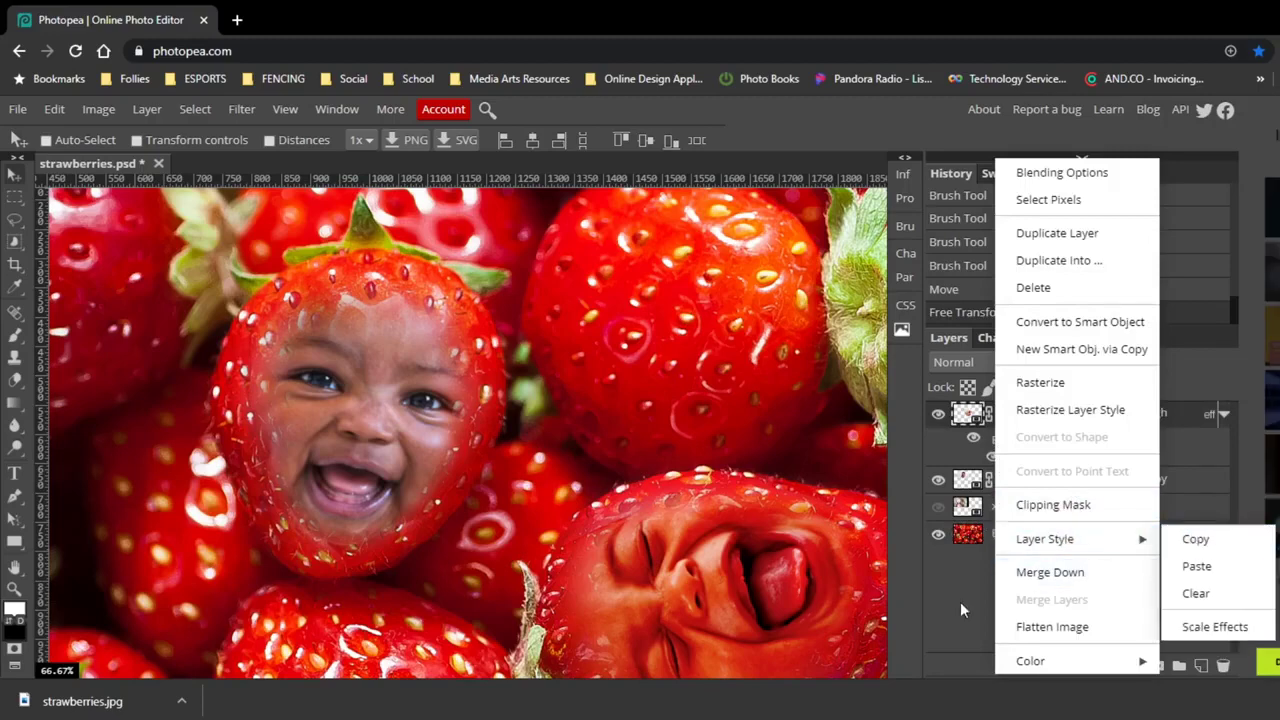
click(1195, 539)
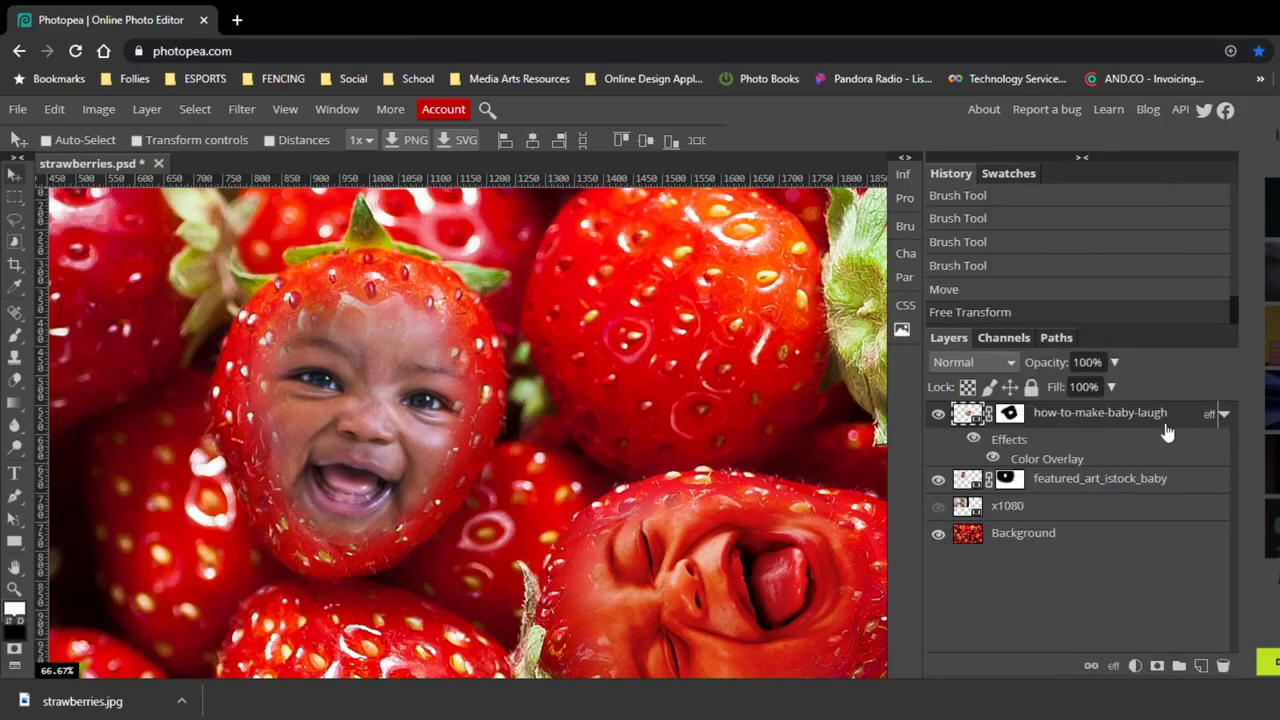
click(1224, 414)
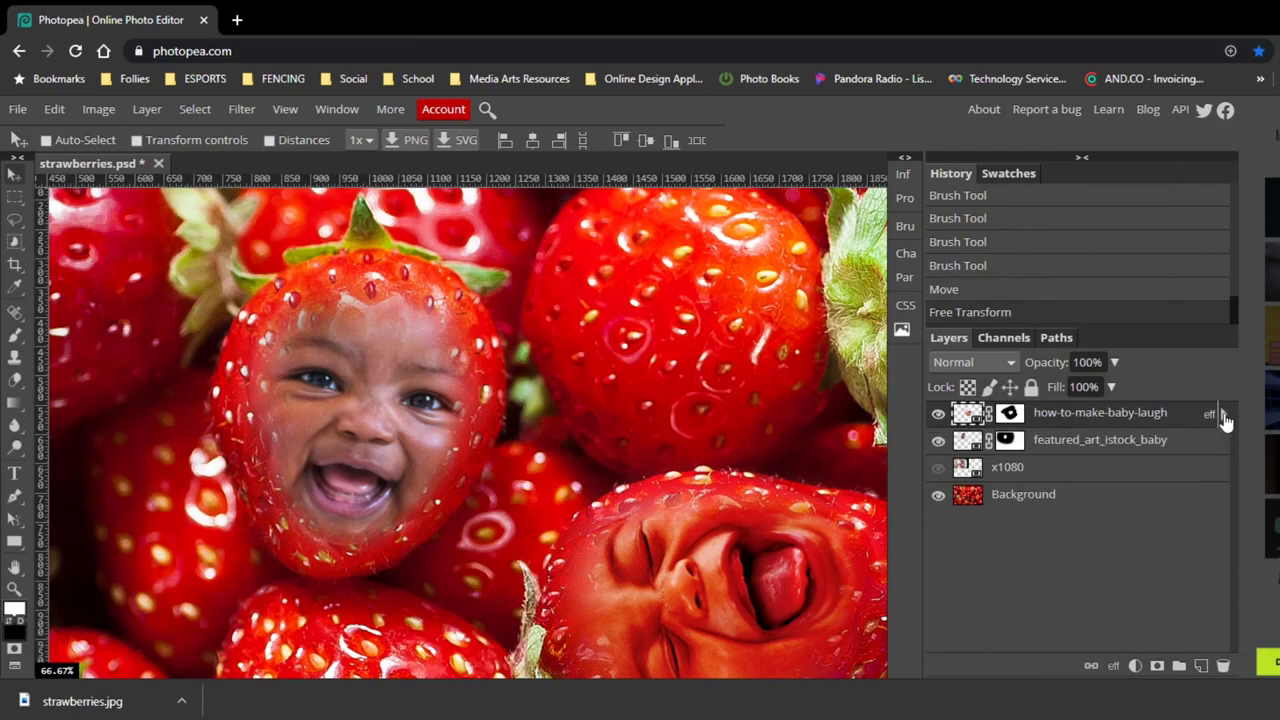
click(1224, 416)
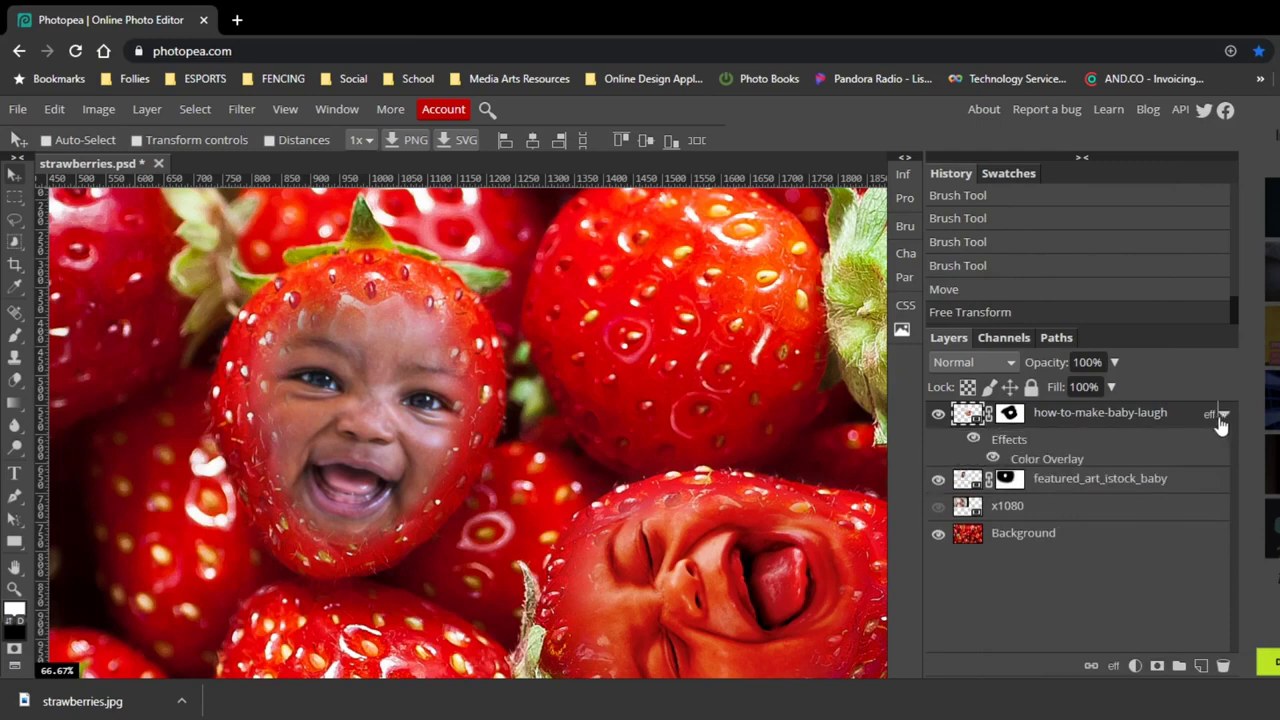
right_click(1006, 449)
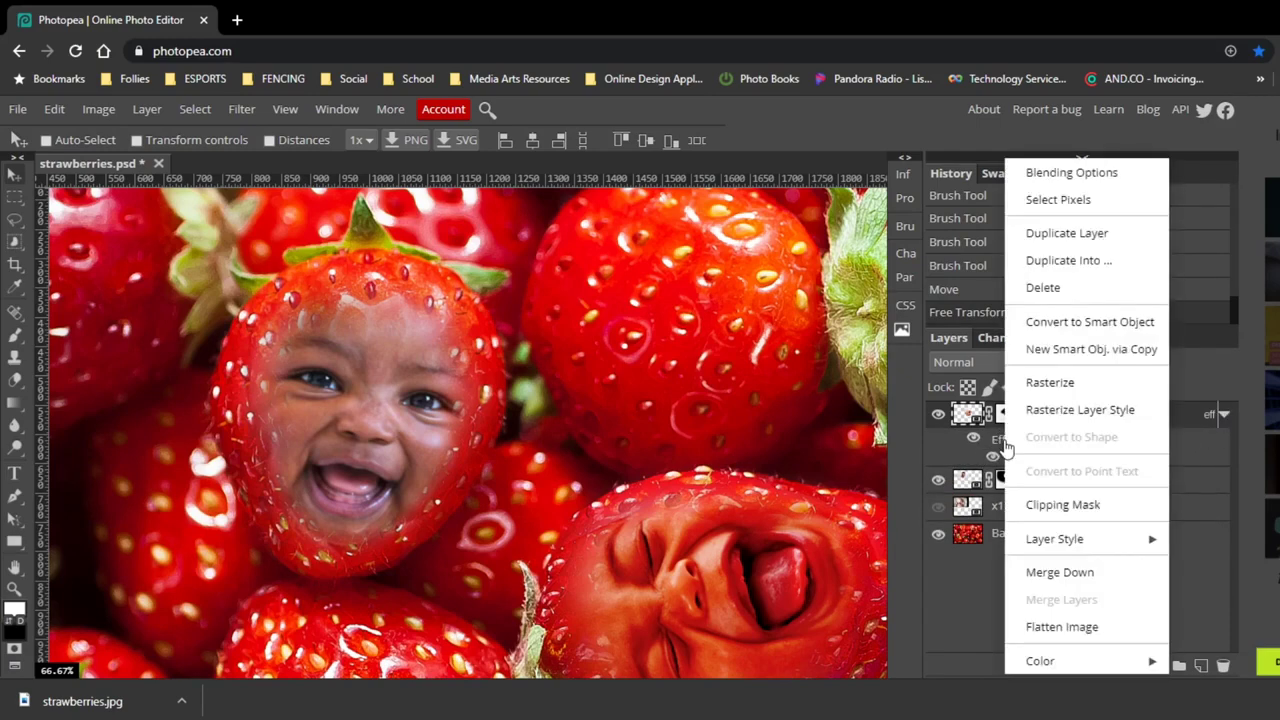
mouse_move(1140, 540)
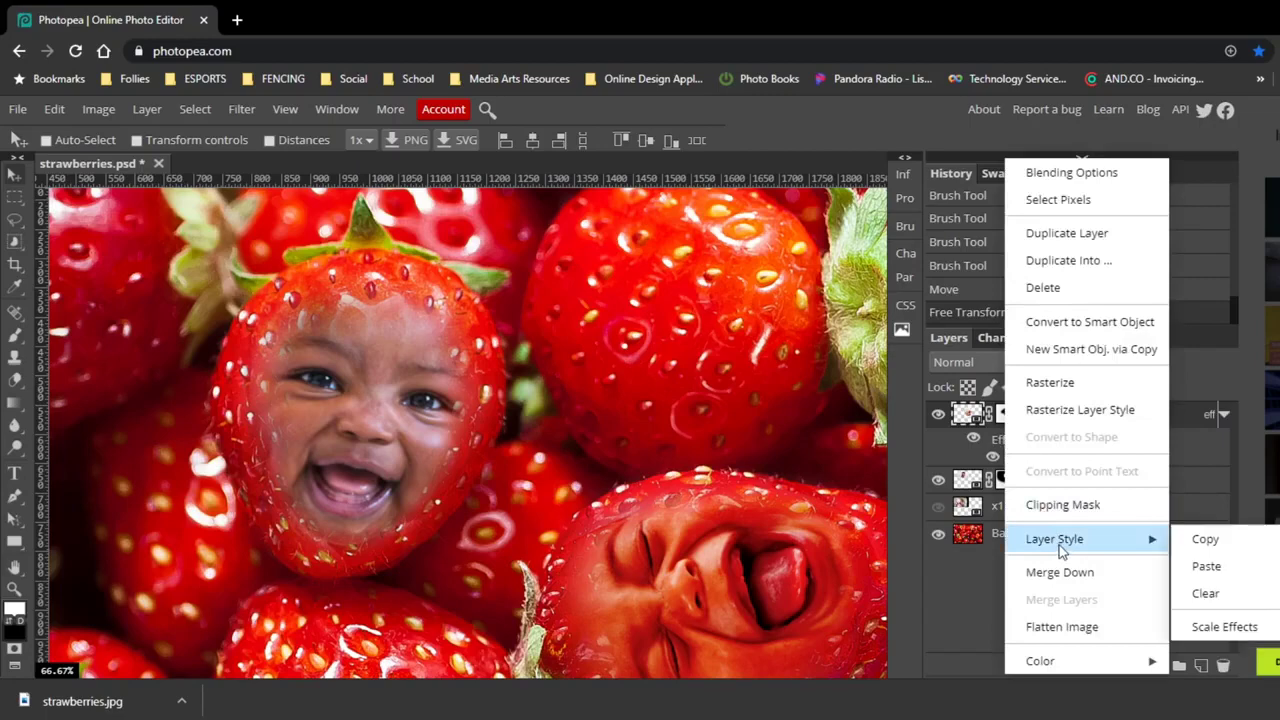
click(1206, 542)
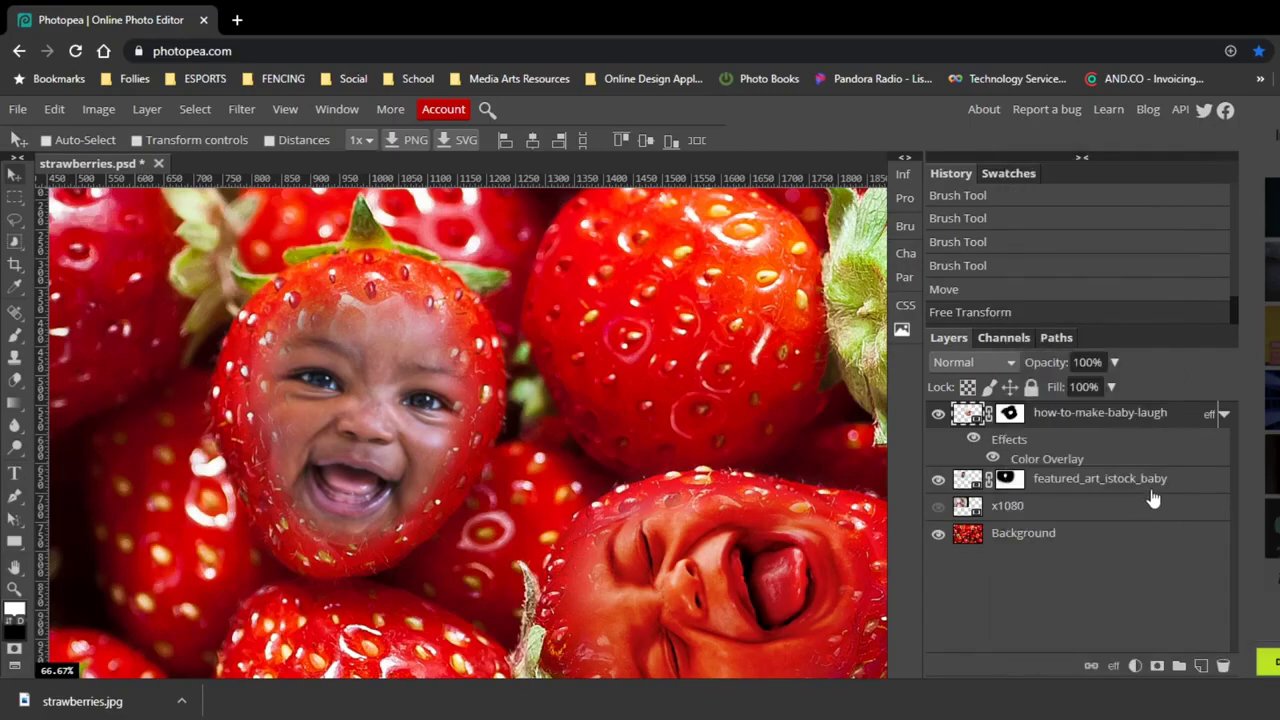
- Paste the copied layer style onto the featured_art_istock_baby layer and collapse the how-to-make-baby-laugh layer's effects
click(1205, 487)
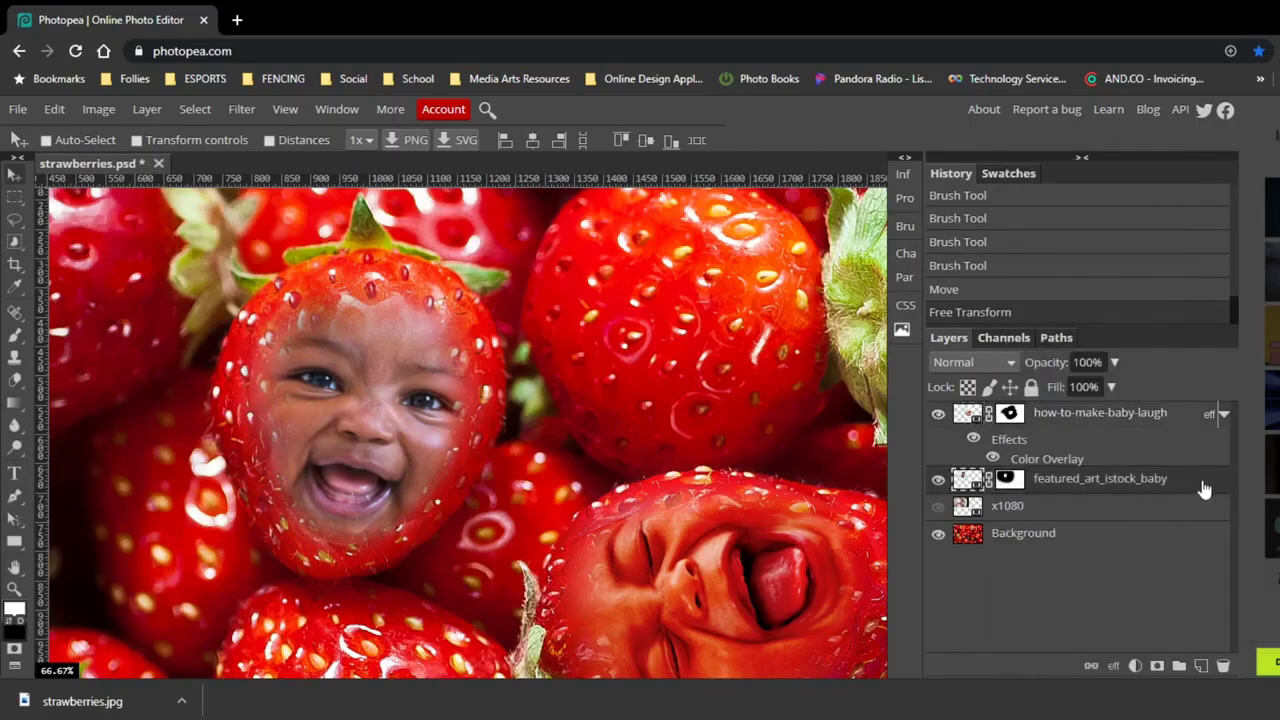
right_click(1205, 487)
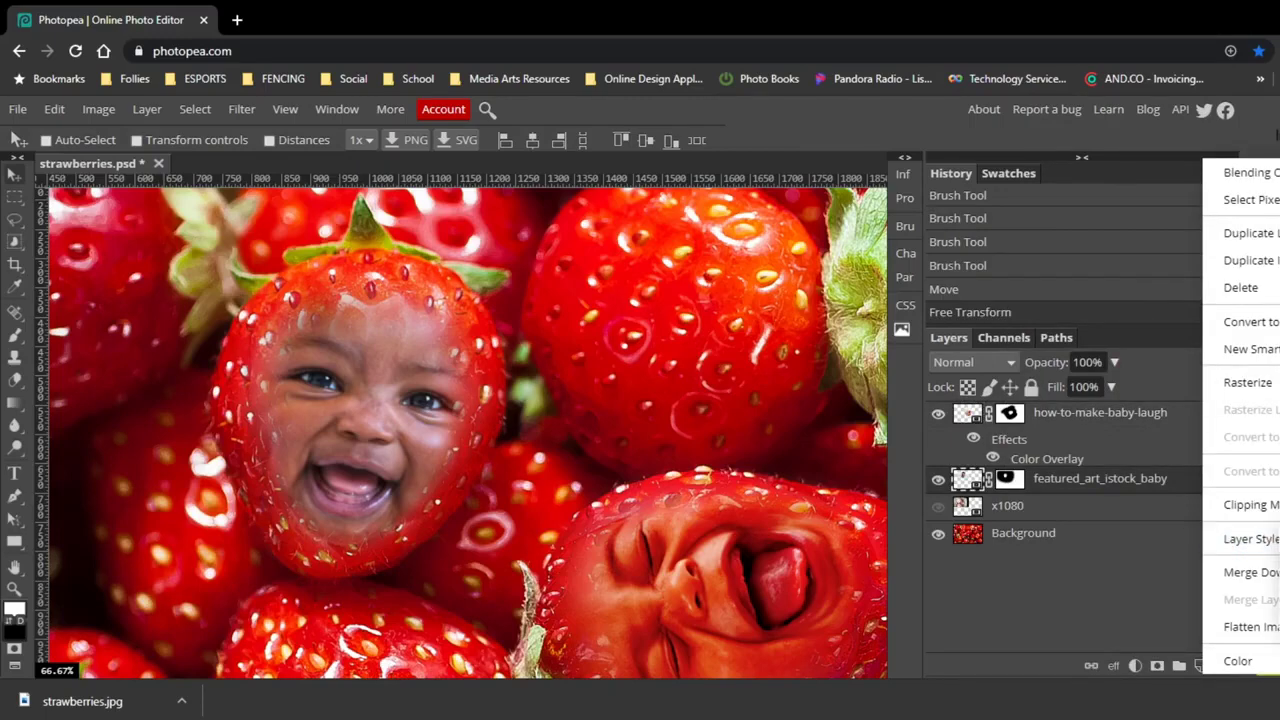
click(1278, 545)
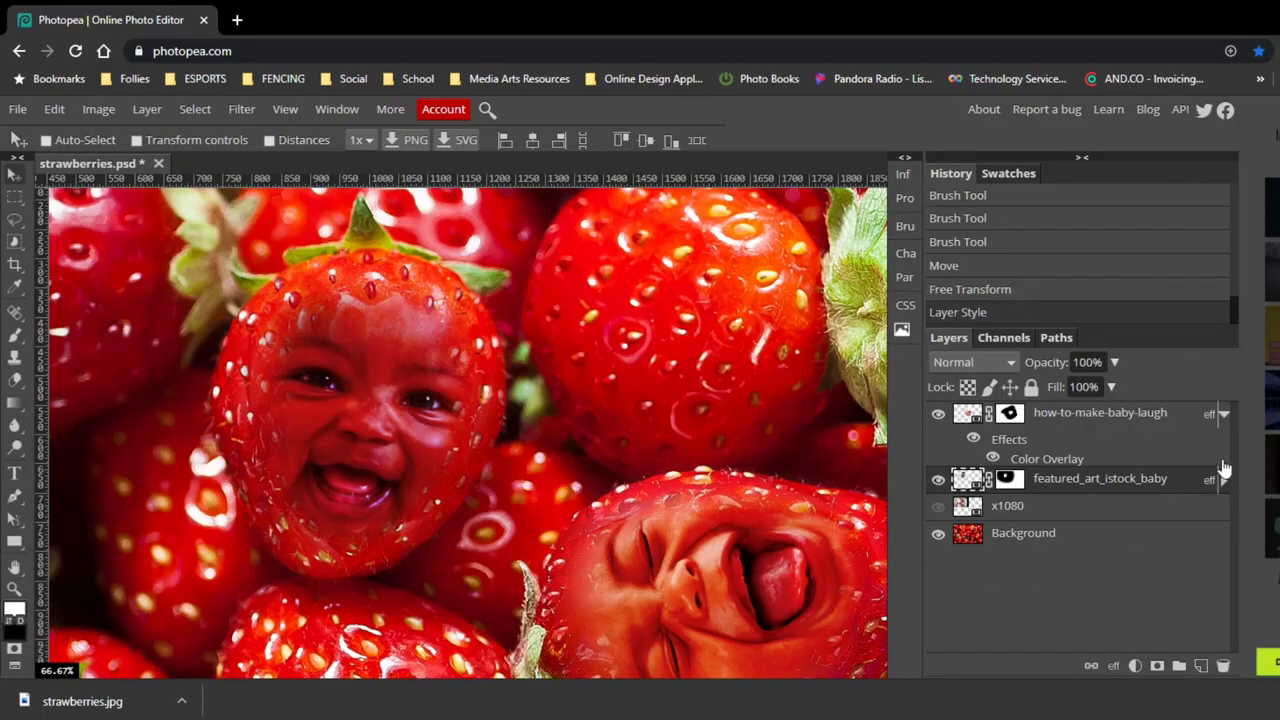
click(1224, 415)
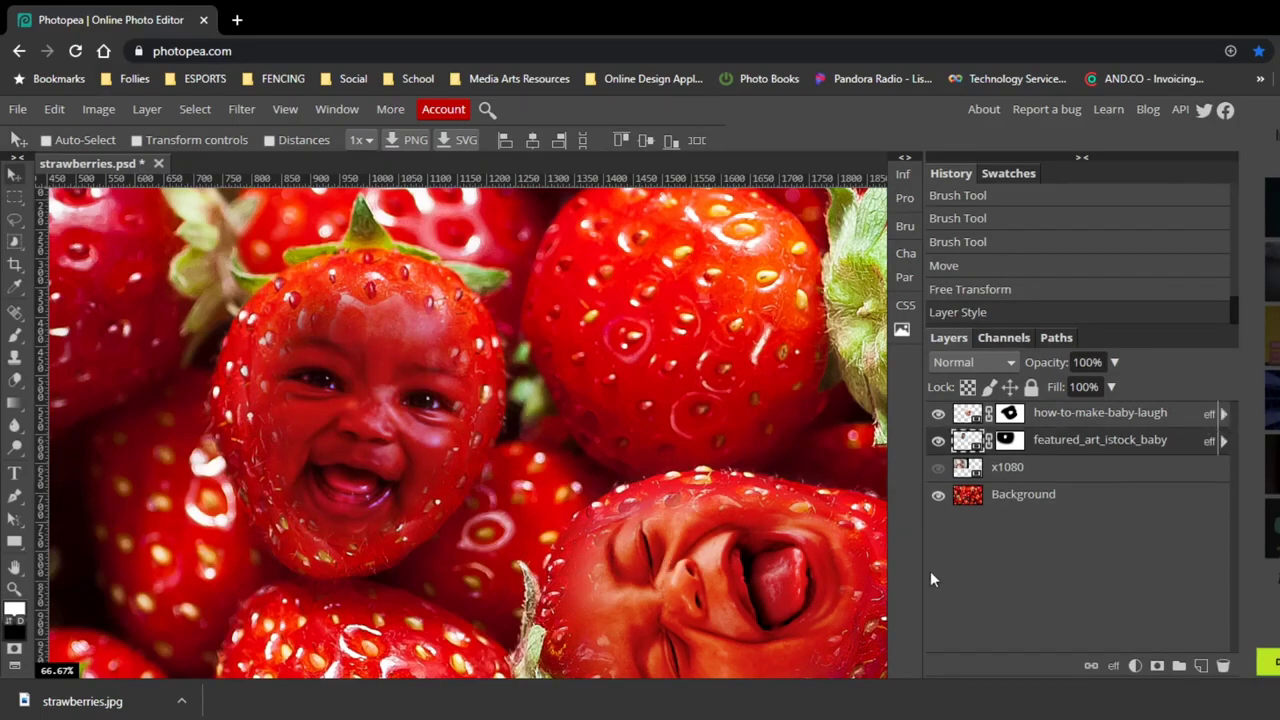
- Set the featured_art_istock_baby layer's Color Overlay opacity to 62% and apply the layer style
scroll(536, 503, down, 4)
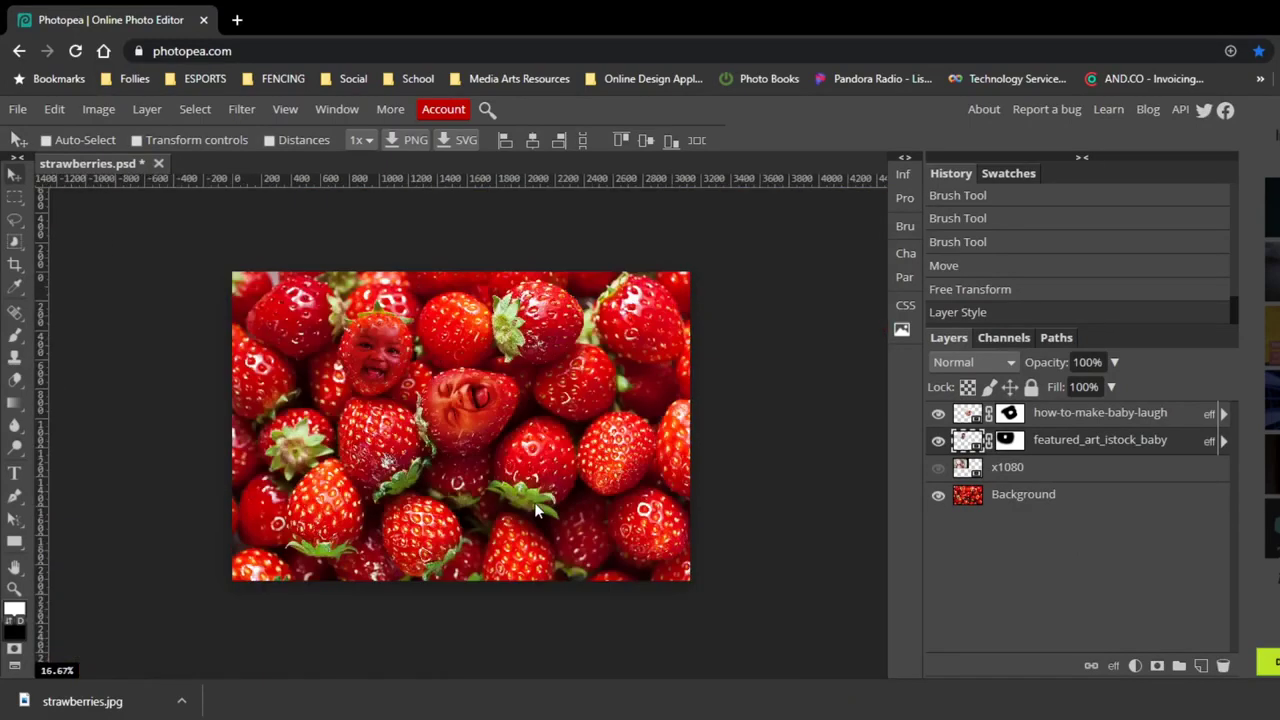
scroll(534, 502, up, 2)
drag(267, 293, 305, 435)
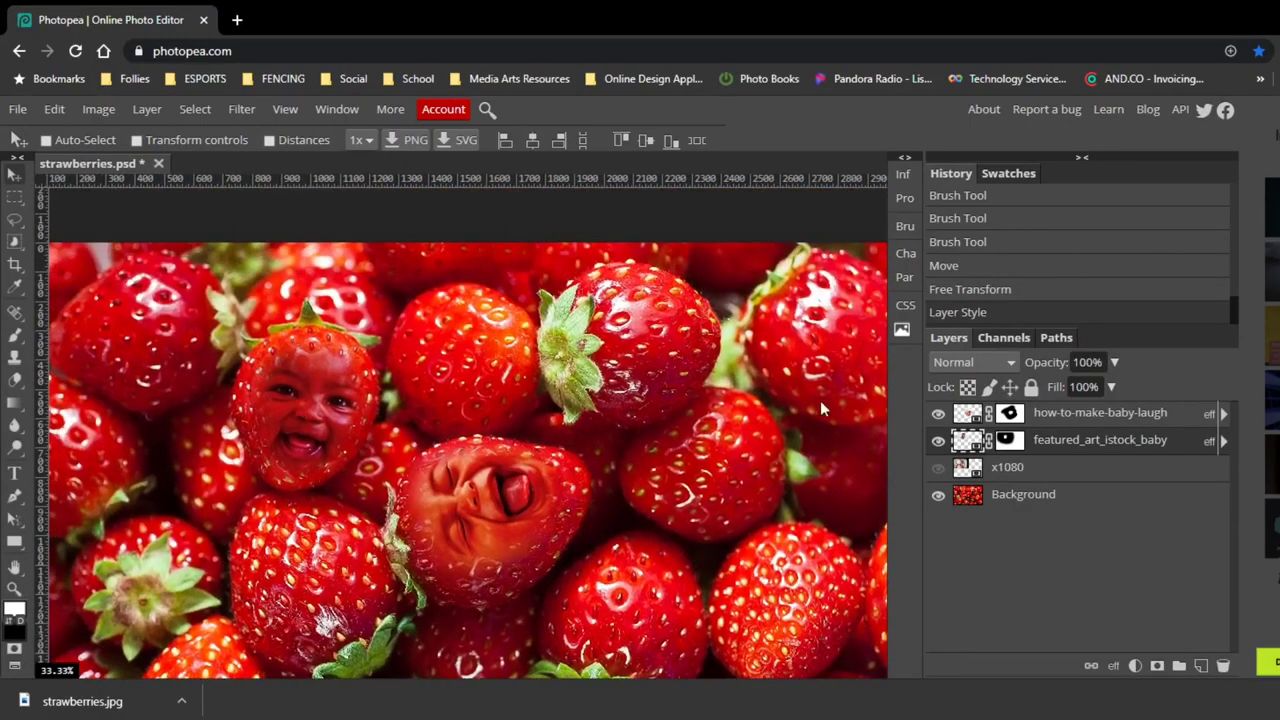
click(1224, 441)
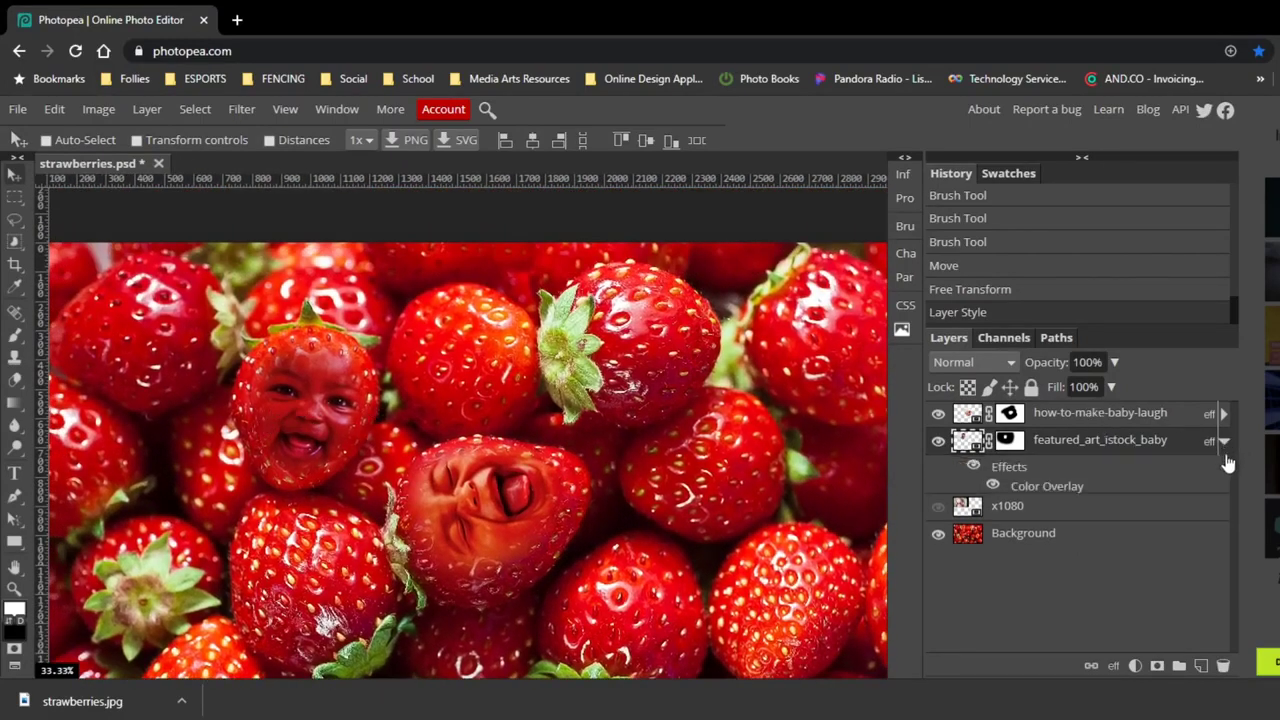
double_click(1028, 490)
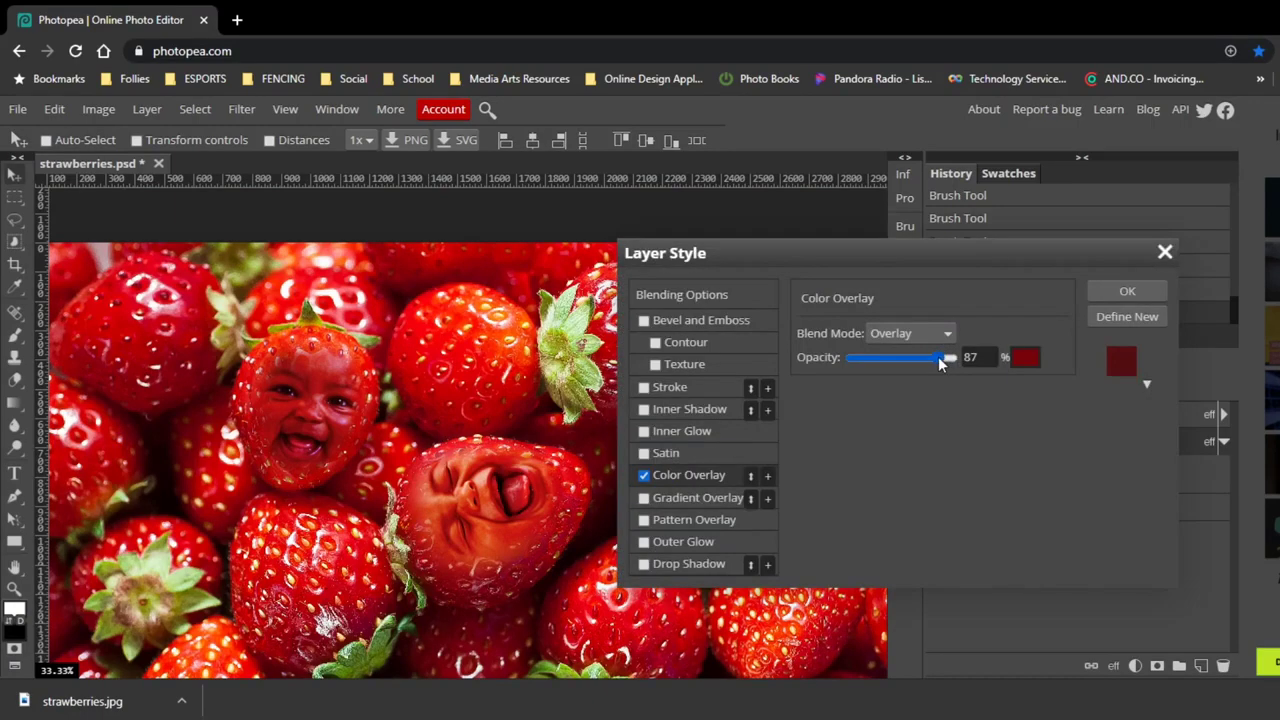
drag(940, 364, 913, 365)
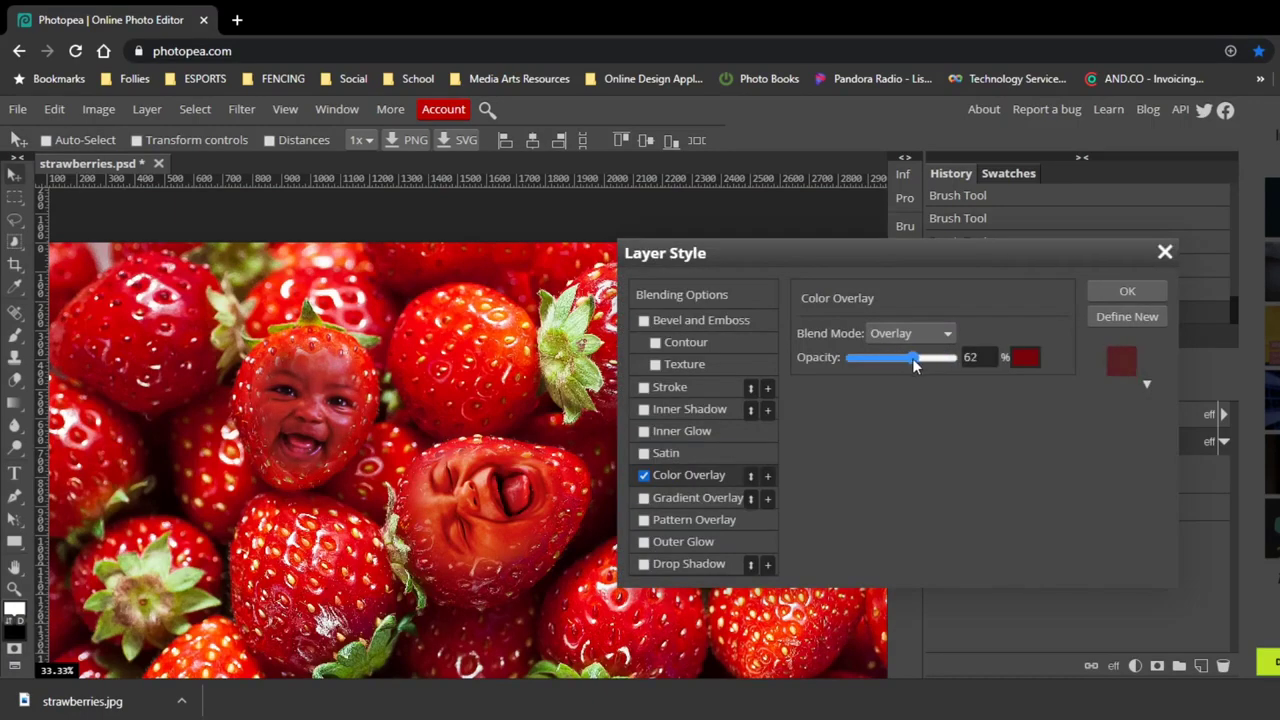
click(1135, 292)
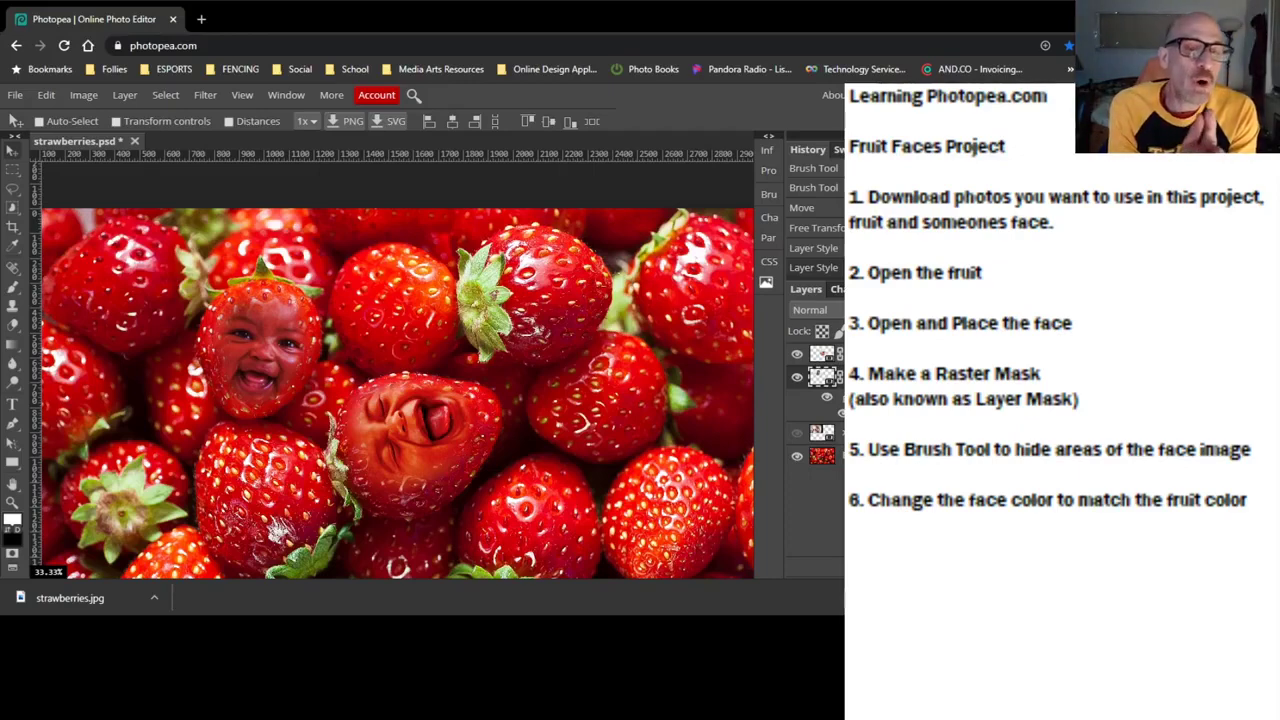
- Save the finished composite as strawberries.psd and close the document
click(16, 97)
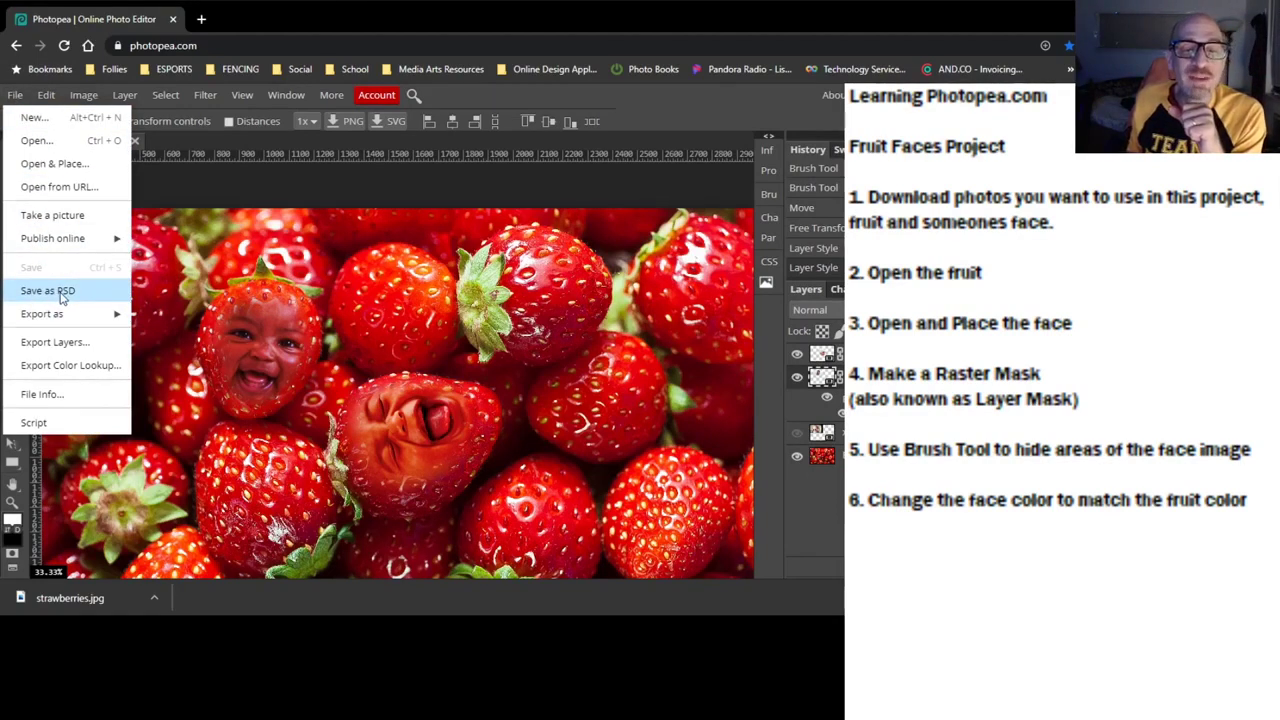
click(220, 325)
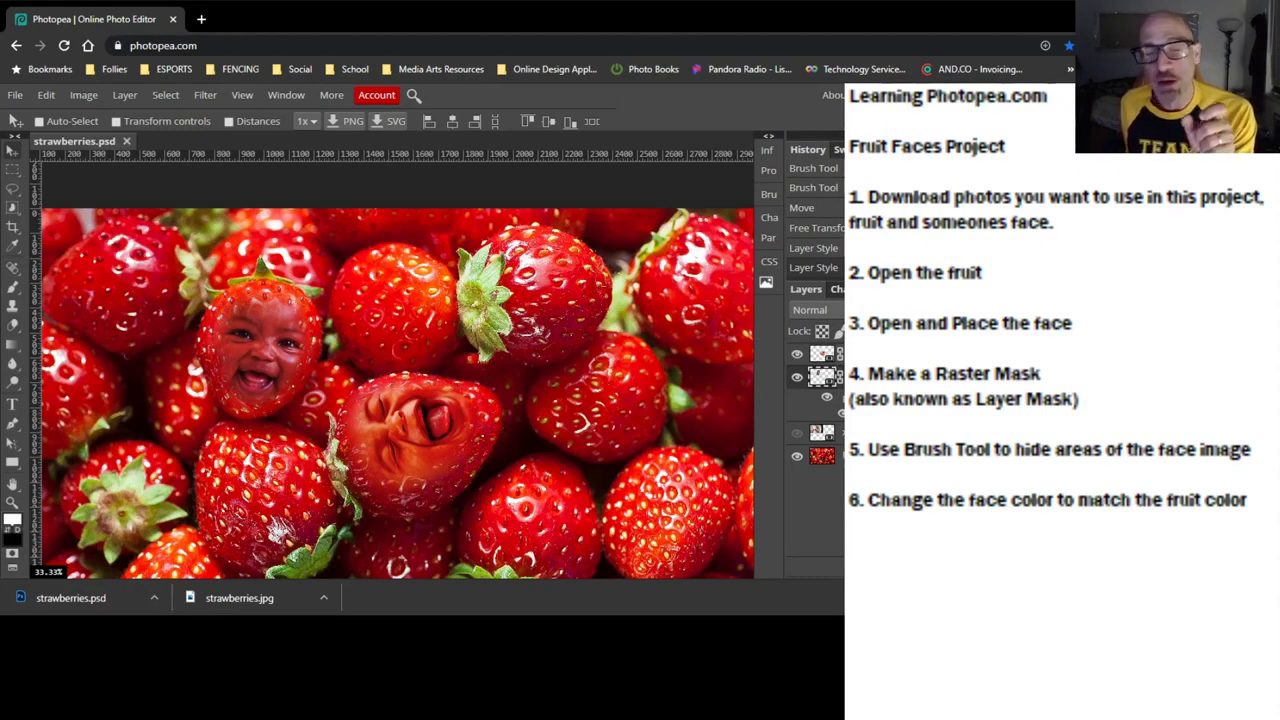
click(20, 97)
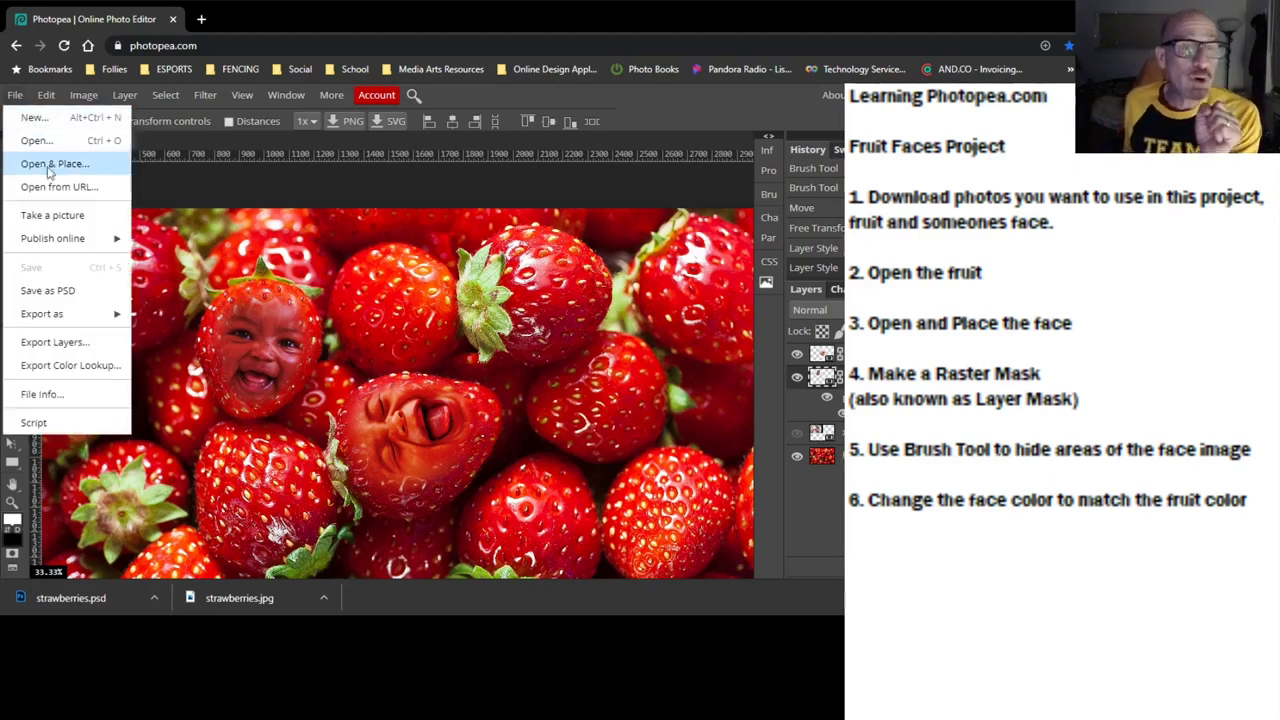
mouse_move(63, 322)
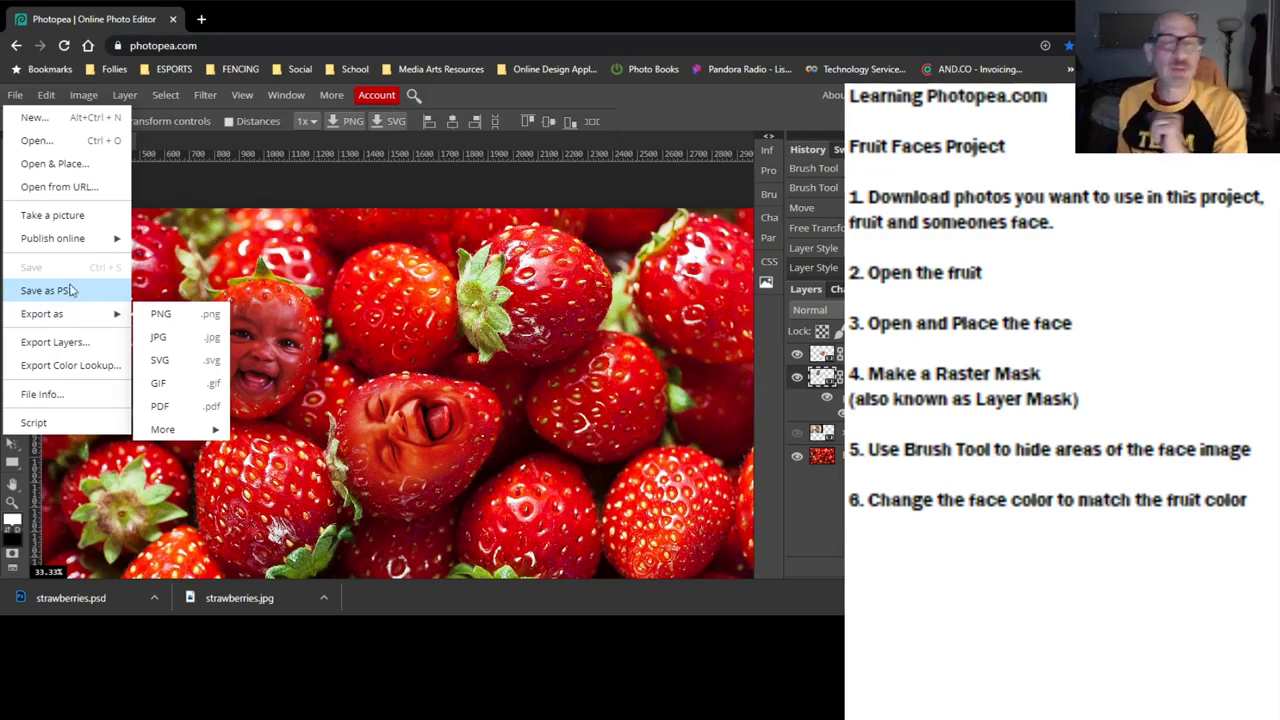
click(145, 140)
click(126, 142)
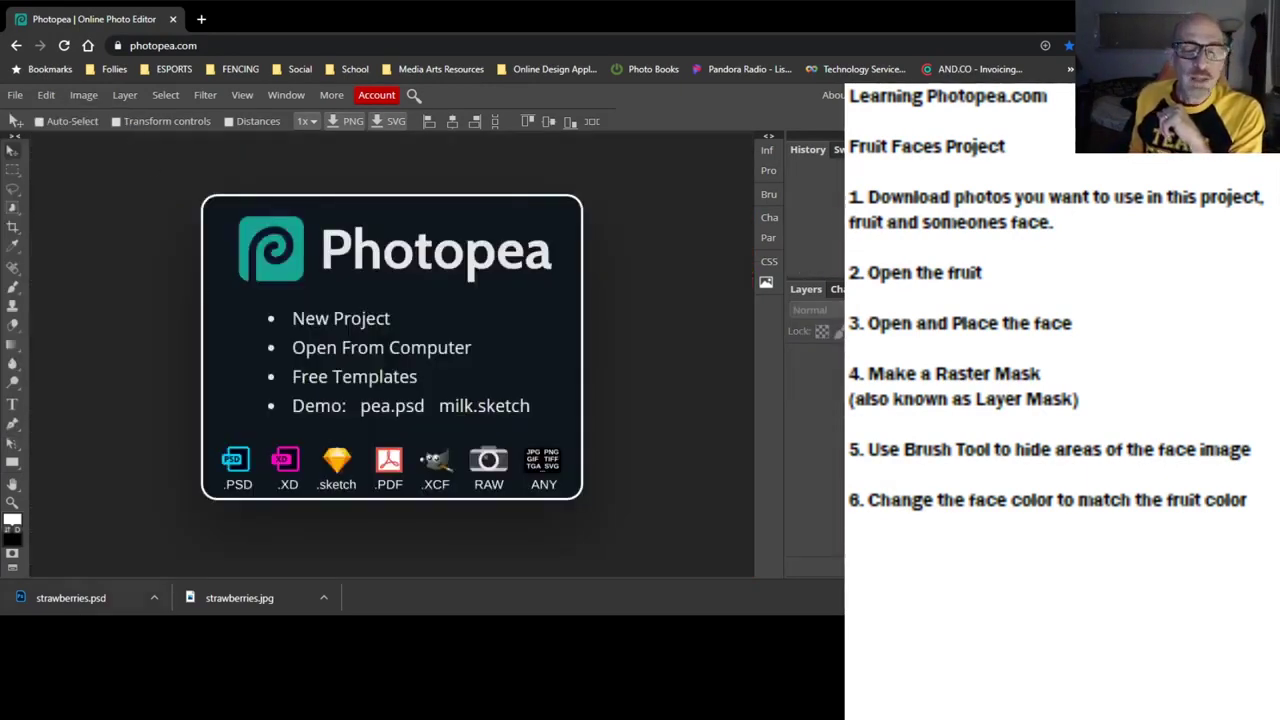
- Reopen the saved strawberries.psd composite from the computer
click(154, 598)
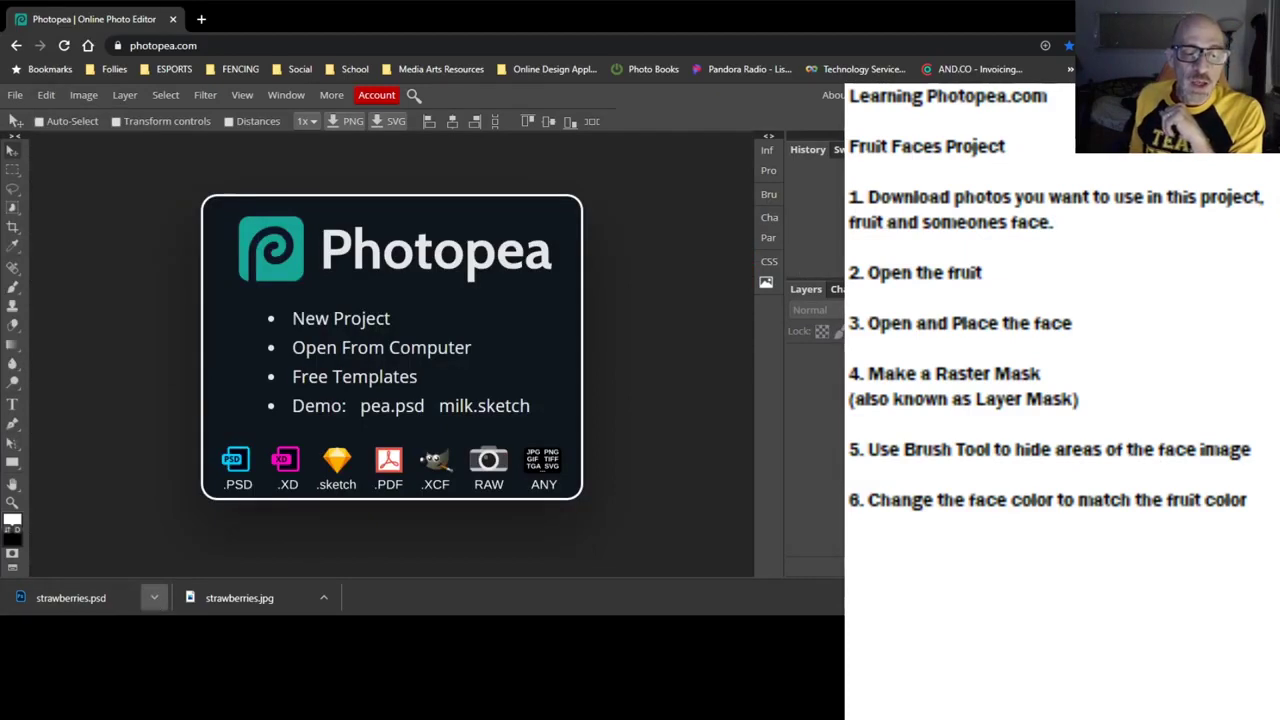
click(154, 598)
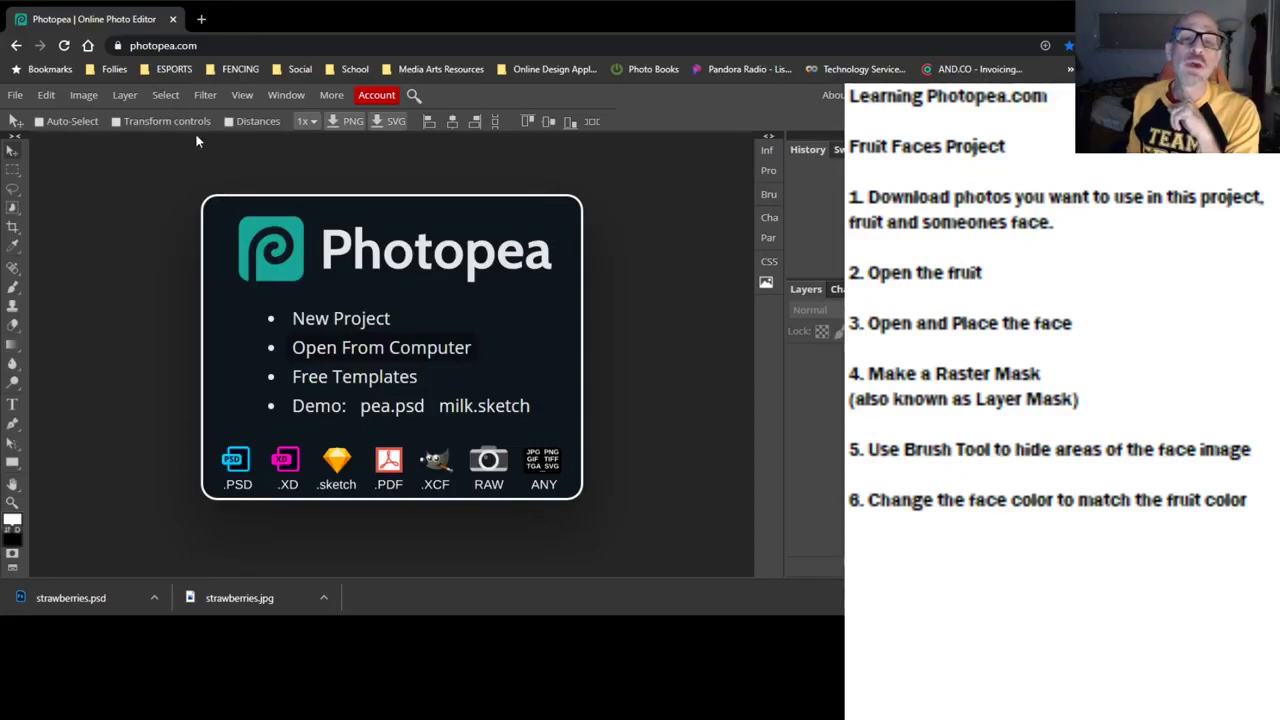
click(521, 474)
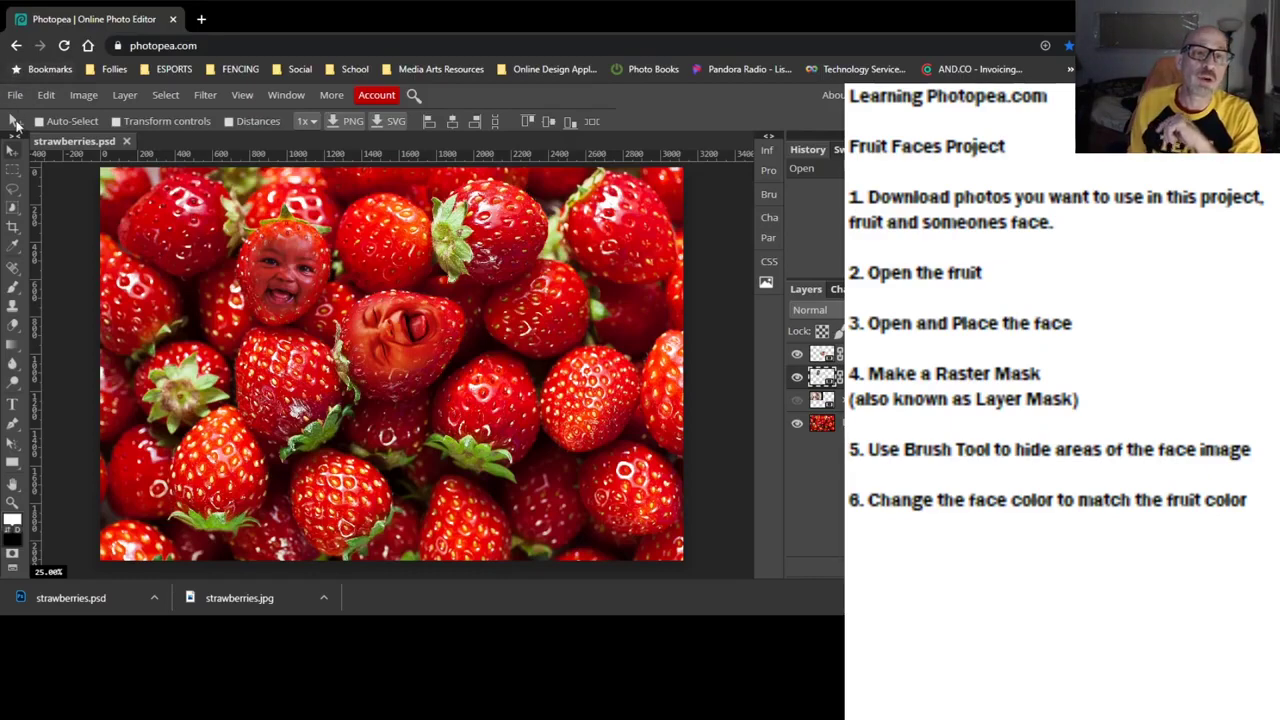
- Export the strawberry composite as a JPG at 3124 × 2109 px with the quality set to 100%
click(15, 95)
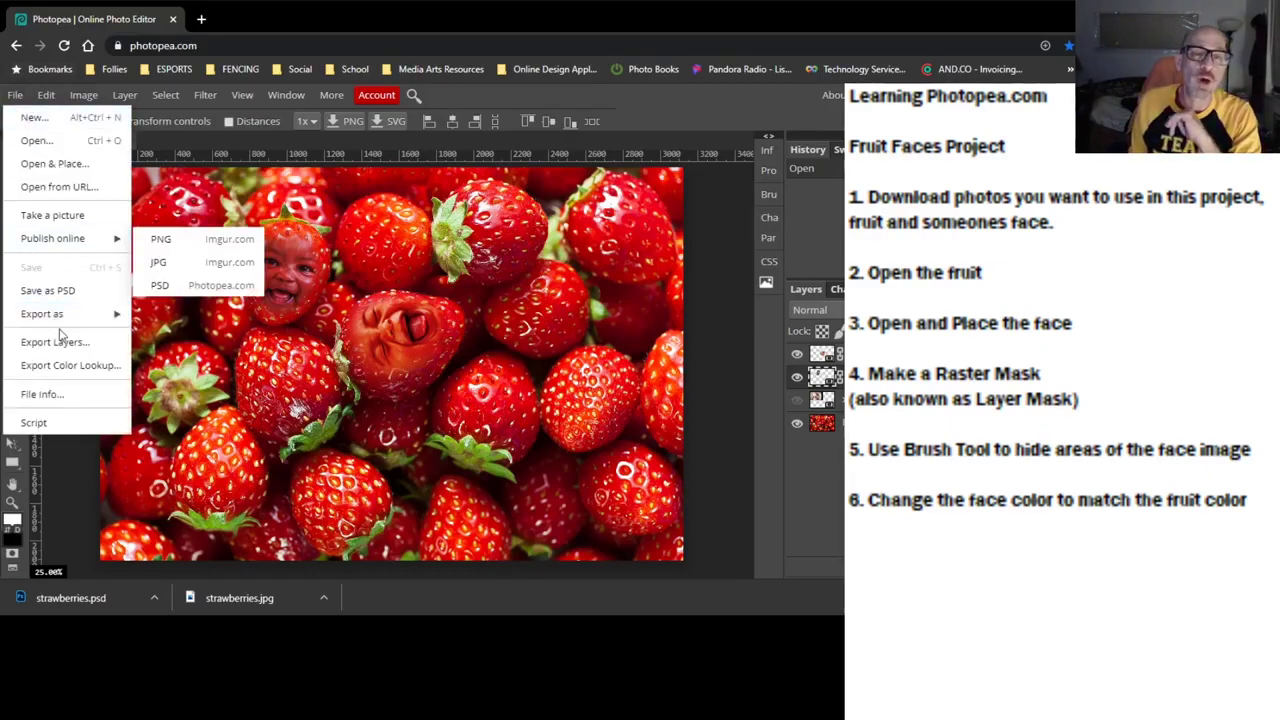
mouse_move(57, 316)
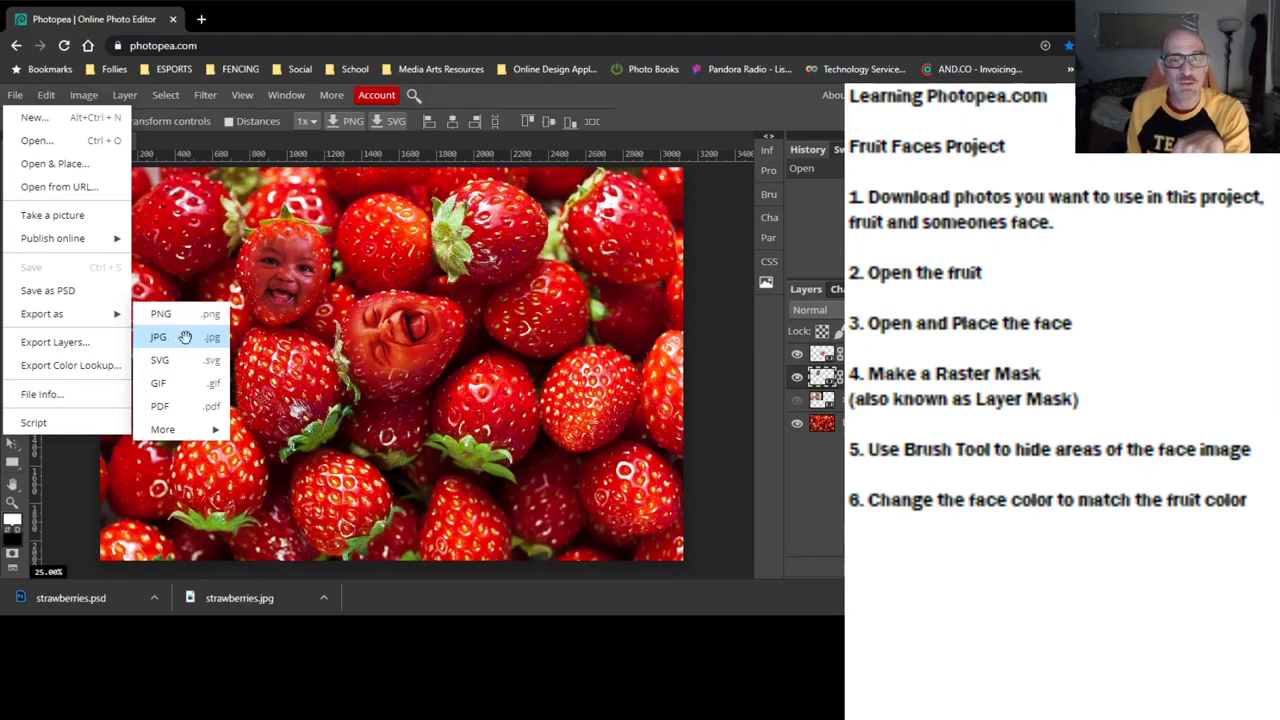
click(175, 338)
drag(552, 119, 548, 145)
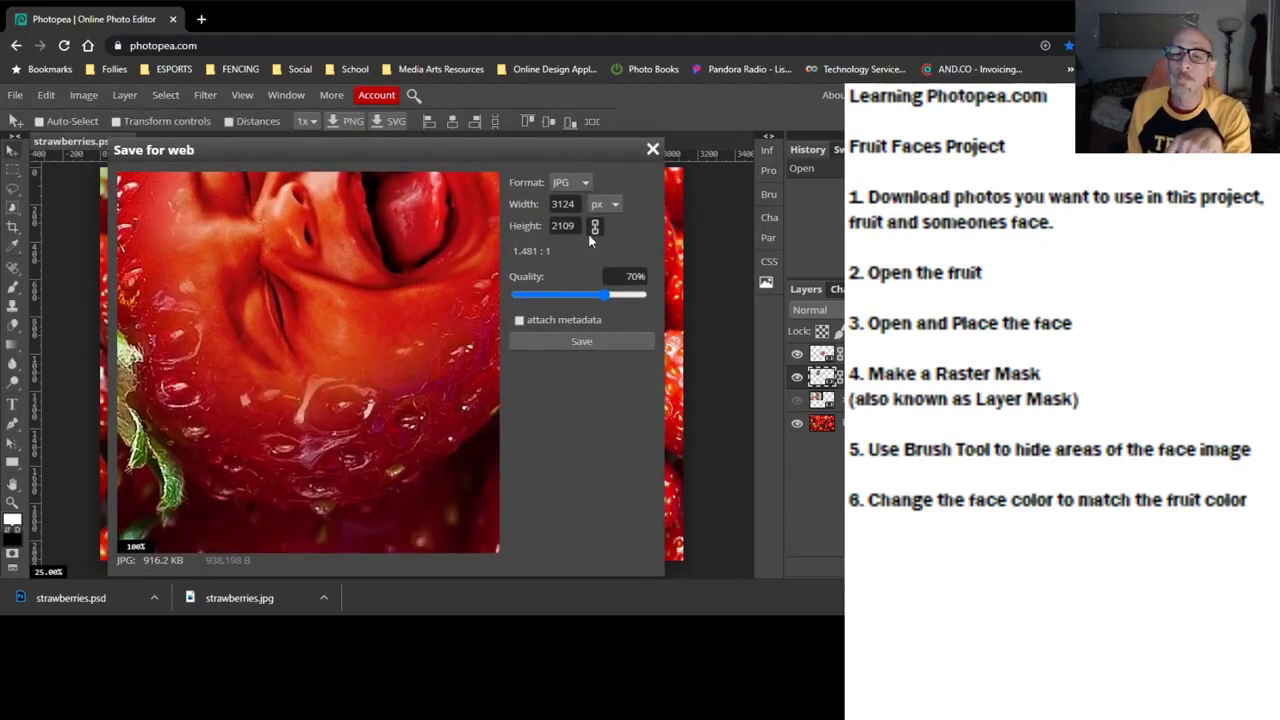
click(576, 203)
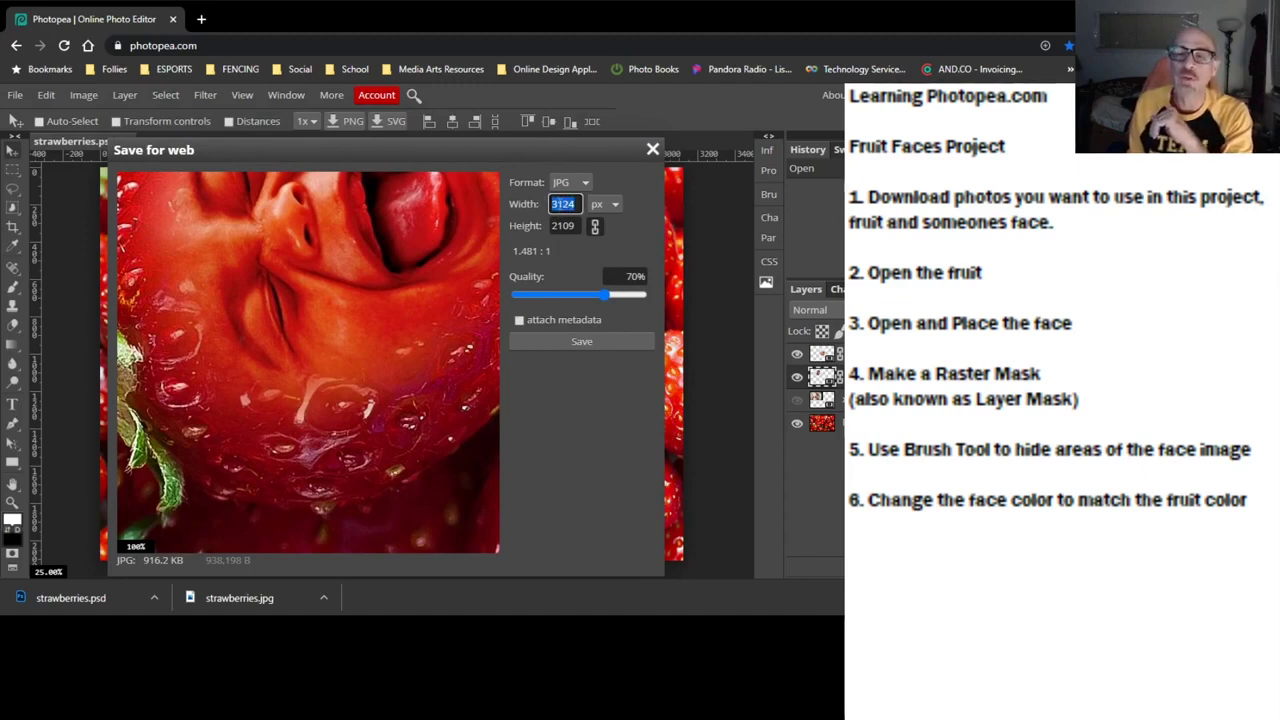
click(551, 235)
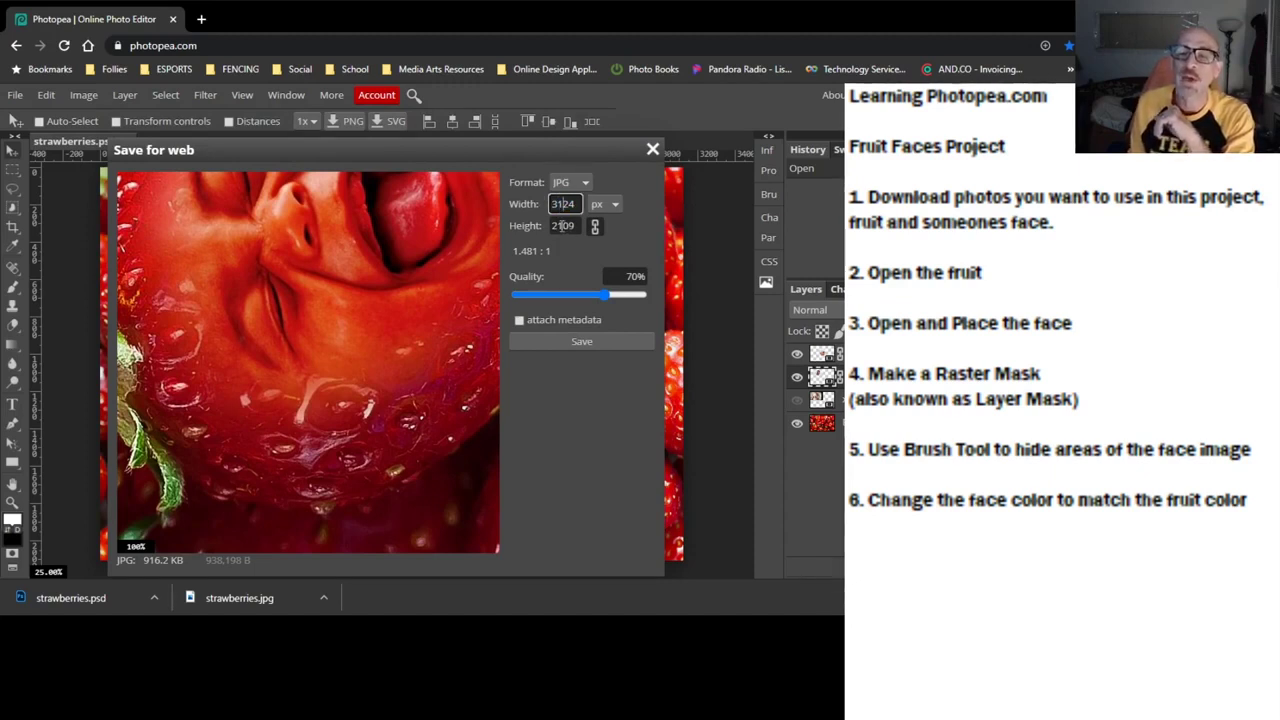
click(568, 226)
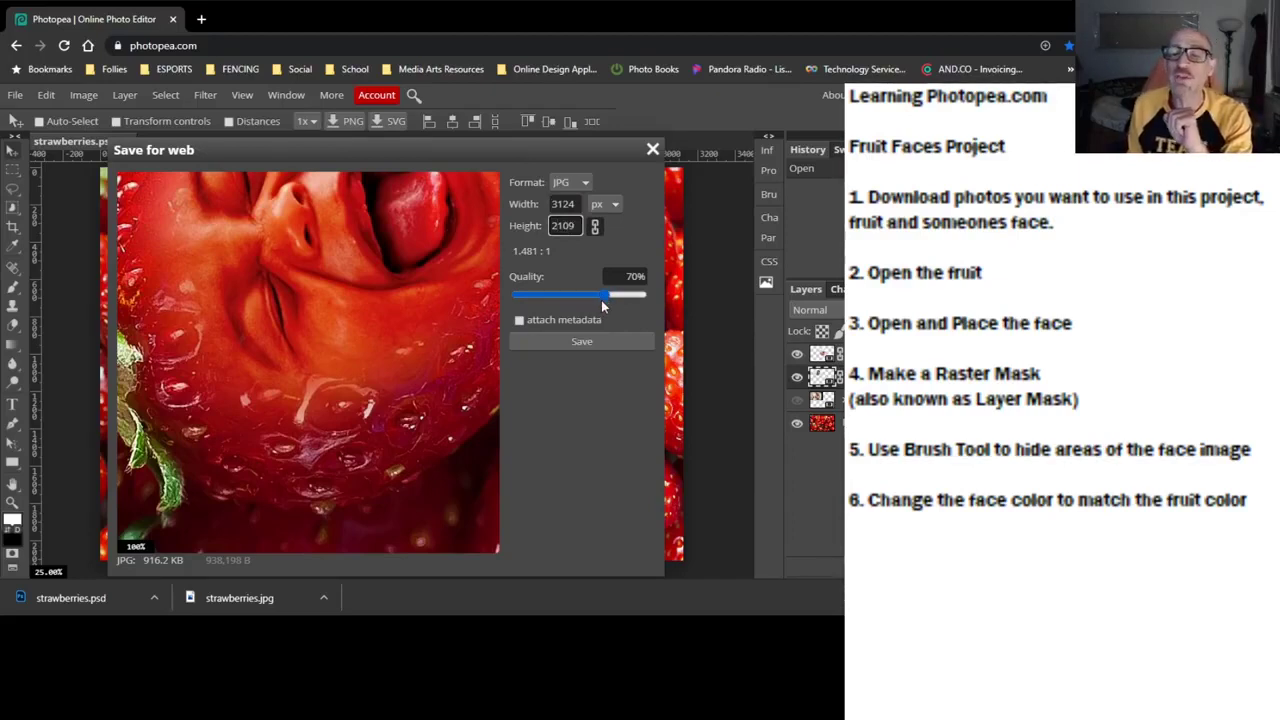
drag(604, 295, 668, 299)
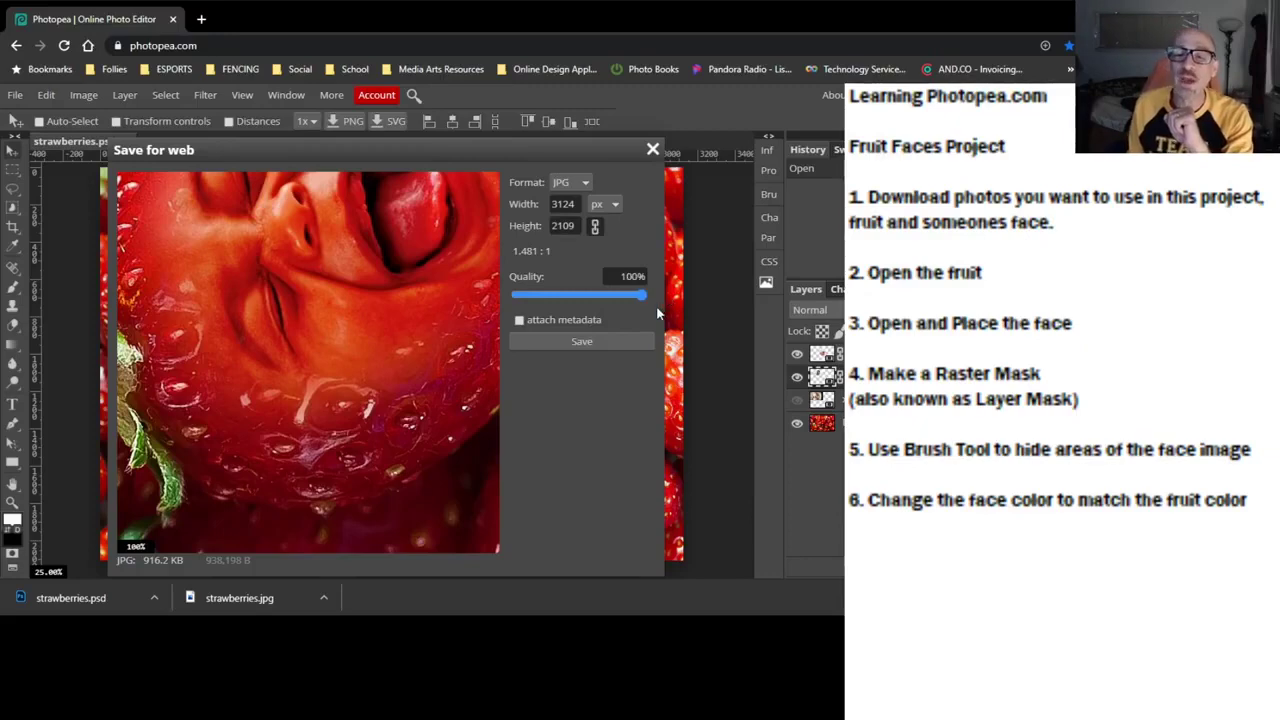
click(565, 343)
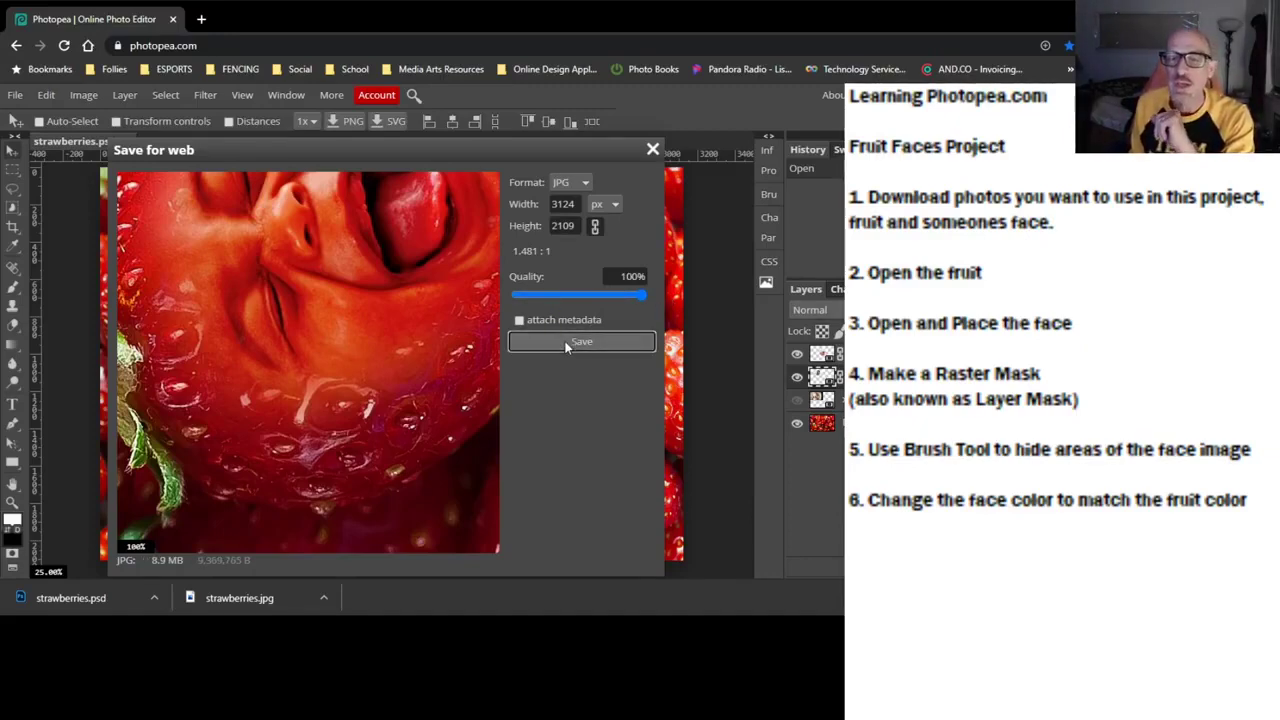